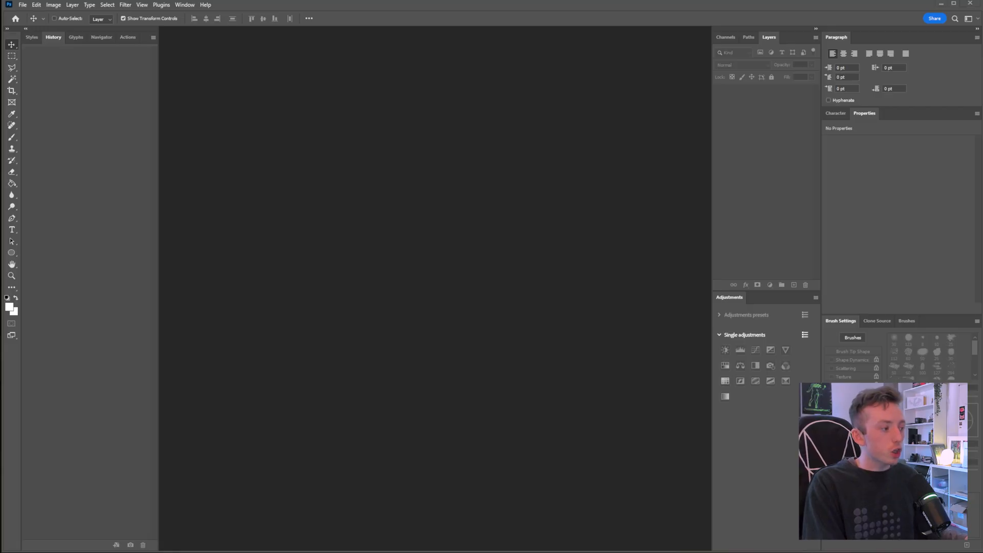
Open the Unsplash photo of the curled-up white figure and convert its locked Background into a regular layer.
left_click_drag(543, 143, 470, 213)
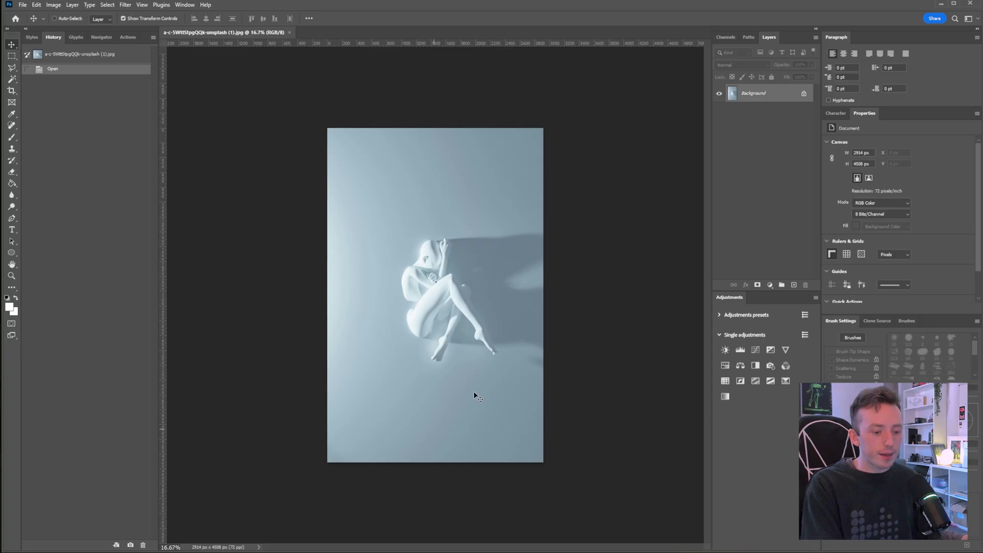
left_click(803, 94)
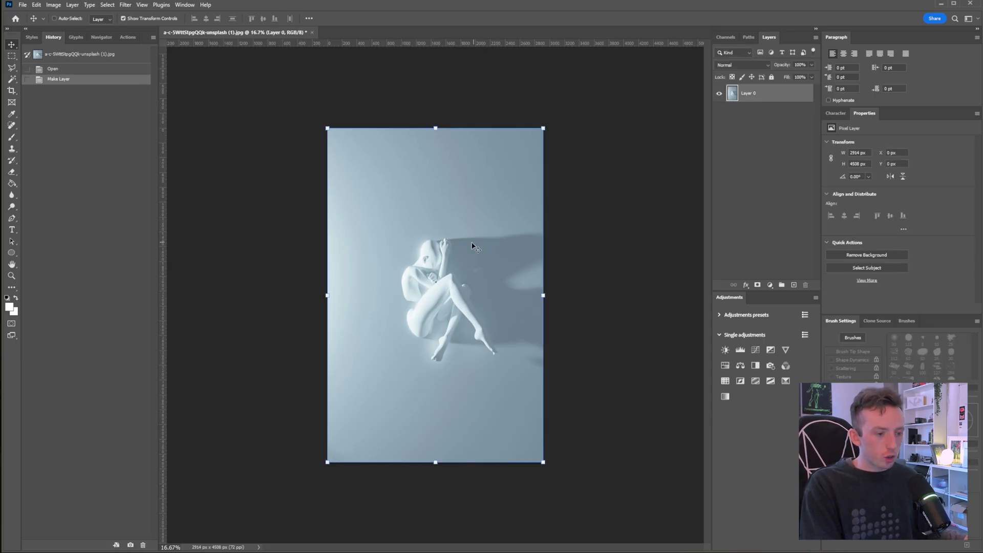
scroll(467, 244, "up", 3)
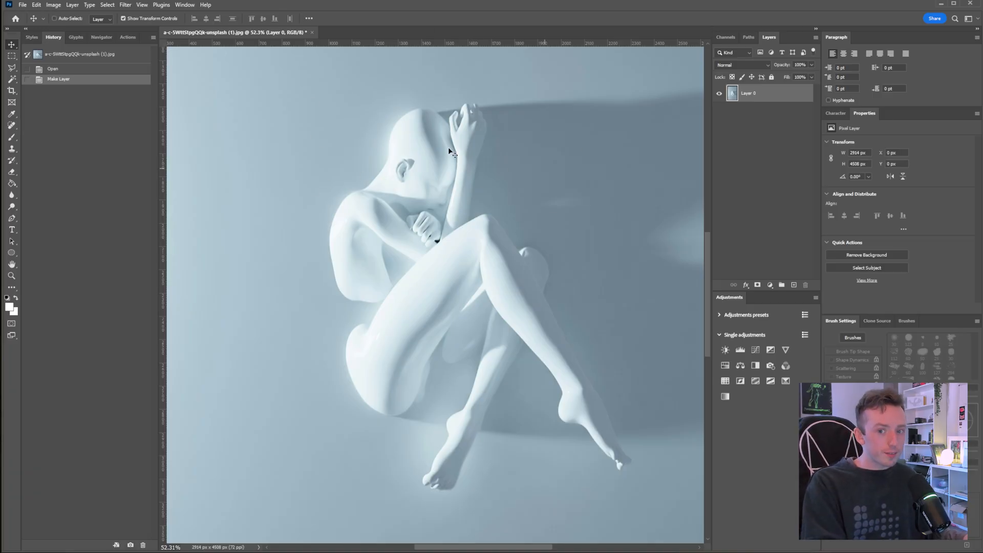
scroll(505, 211, "down", 4)
scroll(504, 211, "up", 3)
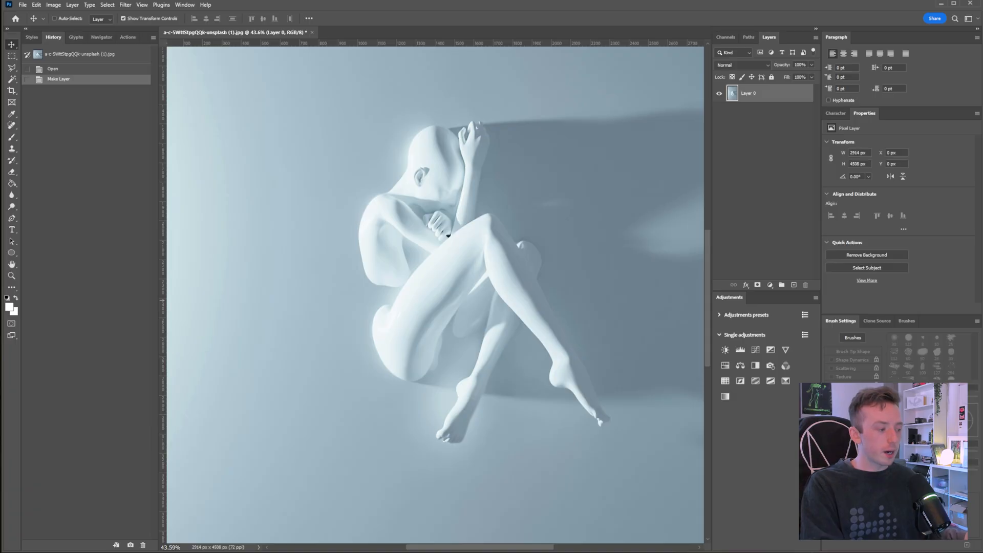
Switch to Dither Boy and dither the photo with the Floyd-Steinberg style at Scale 17 and Luminance Threshold 52.
key("ctrl+alt+f")
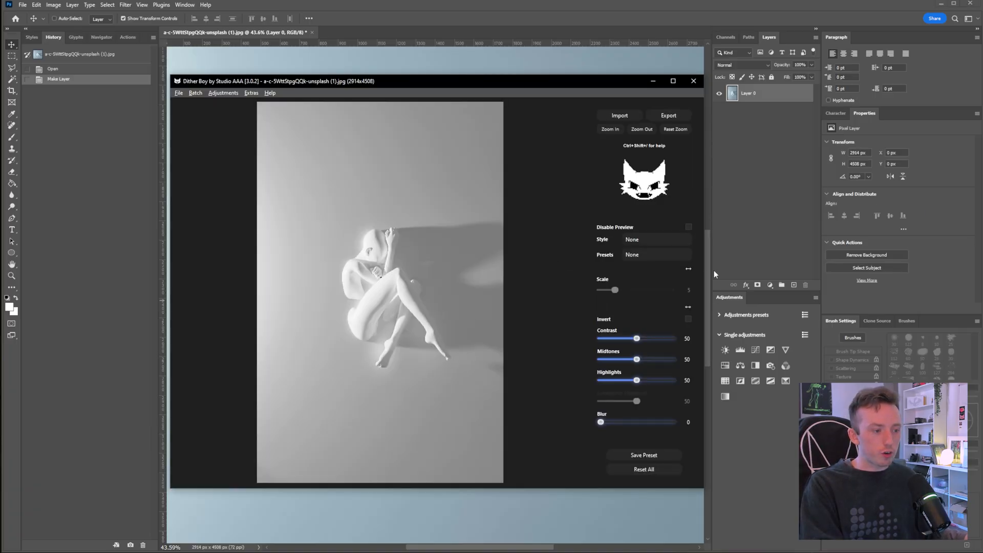
left_click(642, 240)
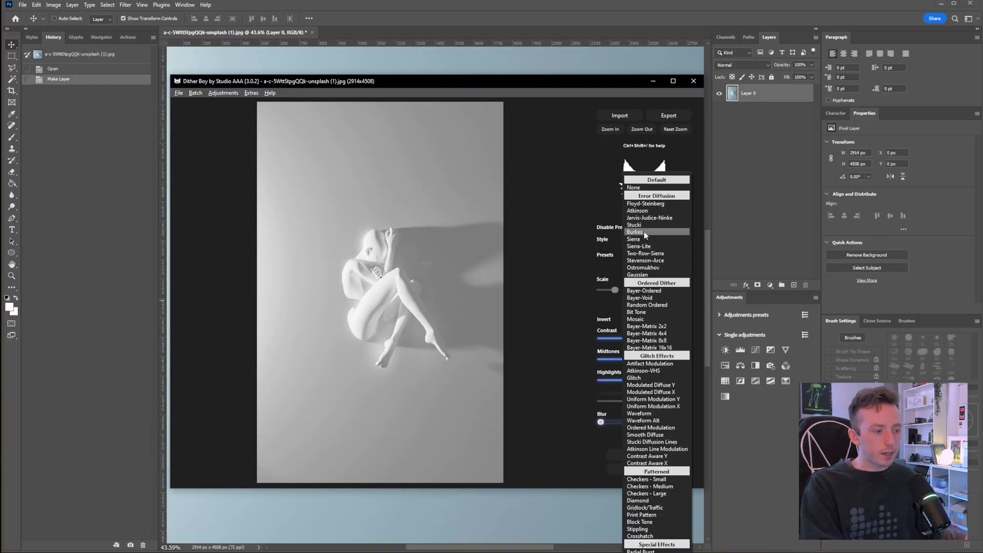
left_click(657, 320)
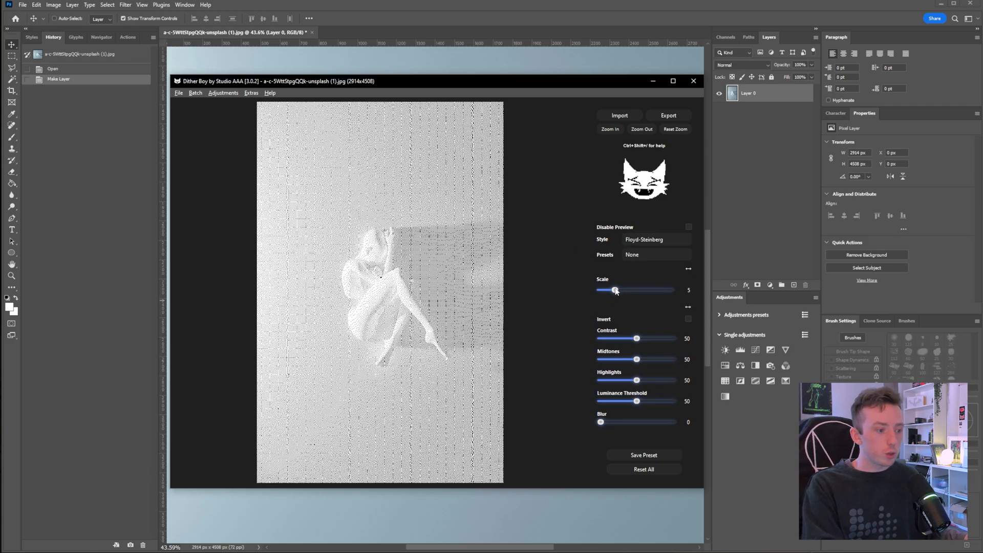
left_click_drag(617, 293, 663, 293)
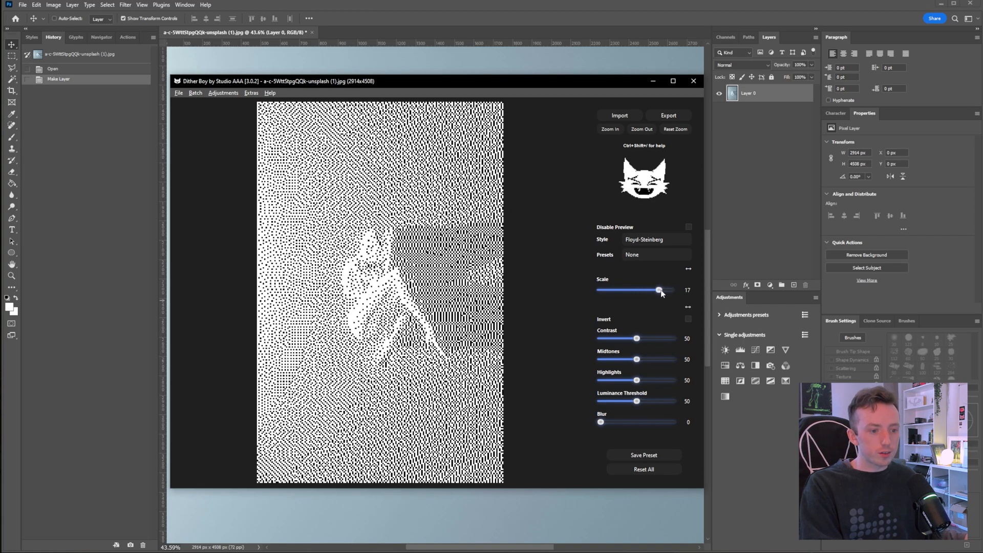
mouse_move(636, 401)
left_mouse_down()
mouse_move(619, 401)
mouse_move(661, 402)
mouse_move(600, 404)
mouse_move(653, 402)
mouse_move(638, 402)
left_mouse_up()
Examine the dithered figure up close to judge how well it separates from the background, and return to Photoshop.
left_click(609, 129)
left_click(609, 130)
left_click_drag(272, 280, 372, 282)
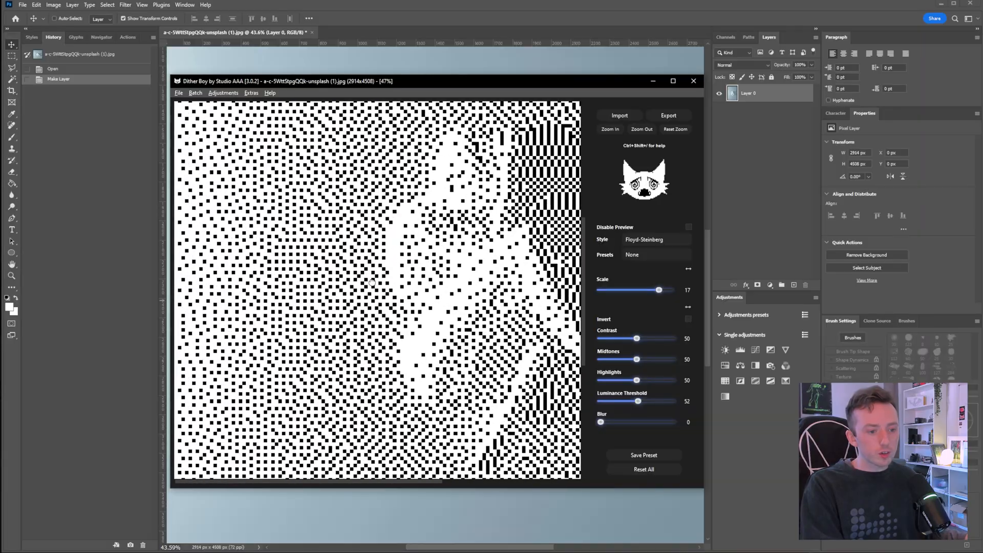
left_click_drag(314, 214, 359, 224)
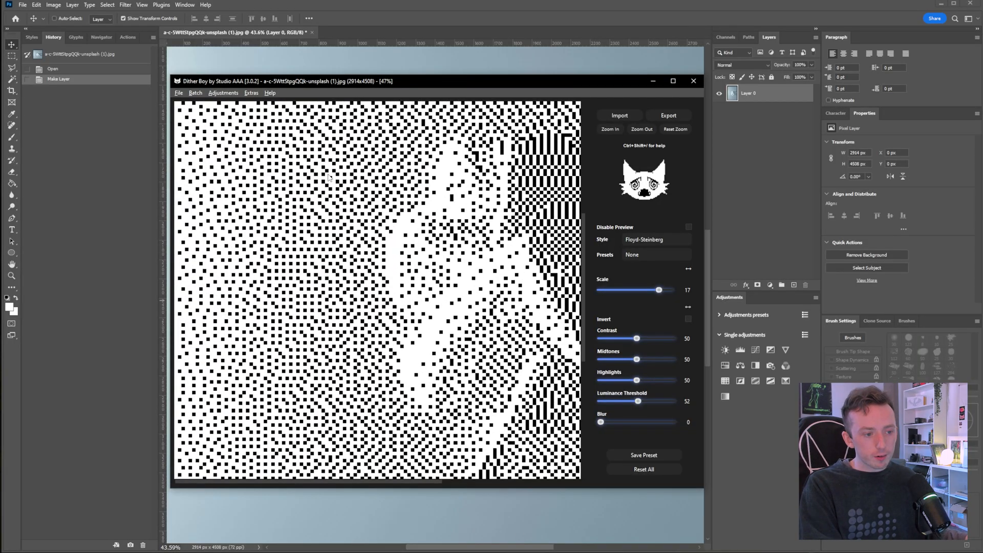
left_click_drag(426, 193, 337, 167)
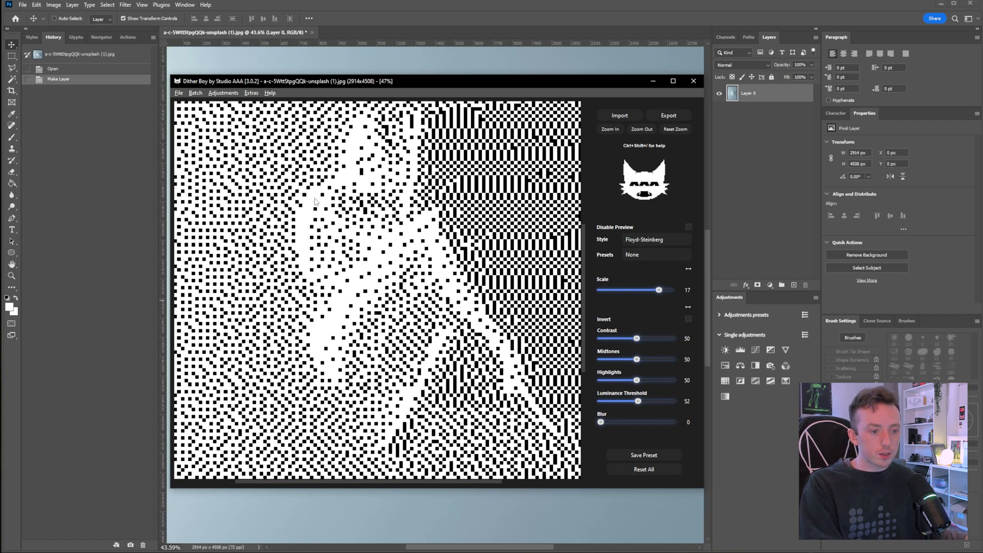
mouse_move(321, 231)
left_mouse_down()
mouse_move(319, 253)
mouse_move(317, 244)
left_mouse_up()
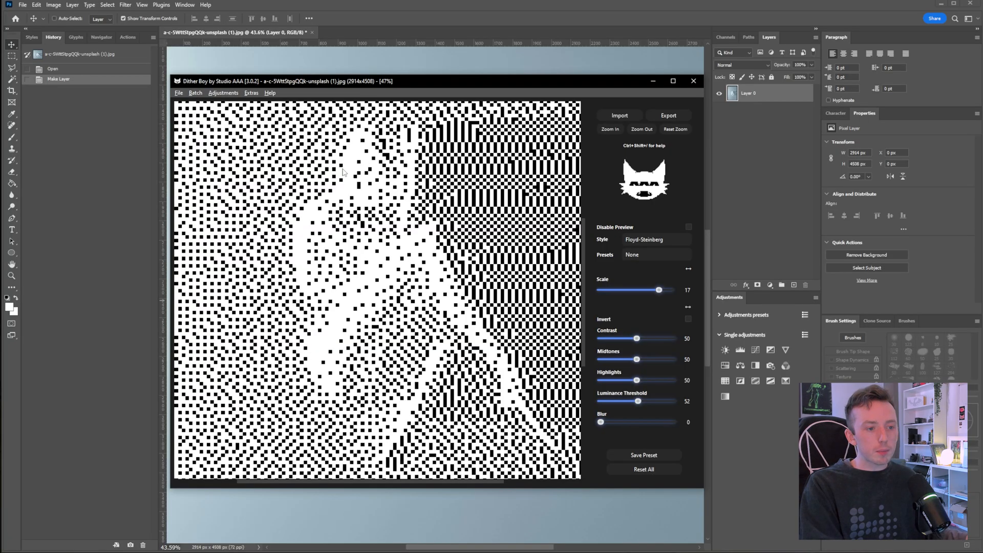
left_click_drag(382, 234, 379, 254)
left_click_drag(394, 170, 400, 180)
key("Escape")
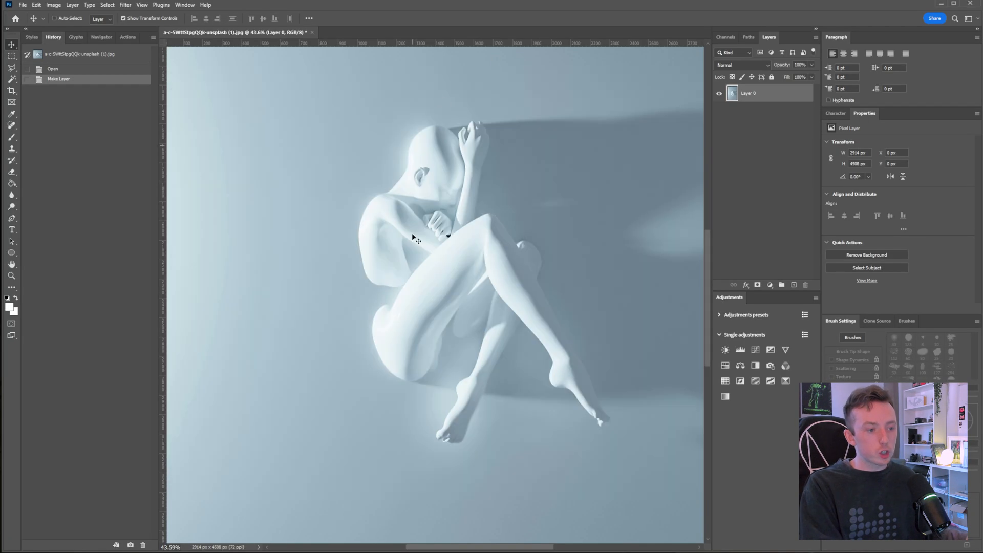
Switch back to Dither Boy, set the dither Scale to 15, keep the Floyd-Steinberg style and view the whole image.
key("alt+Tab")
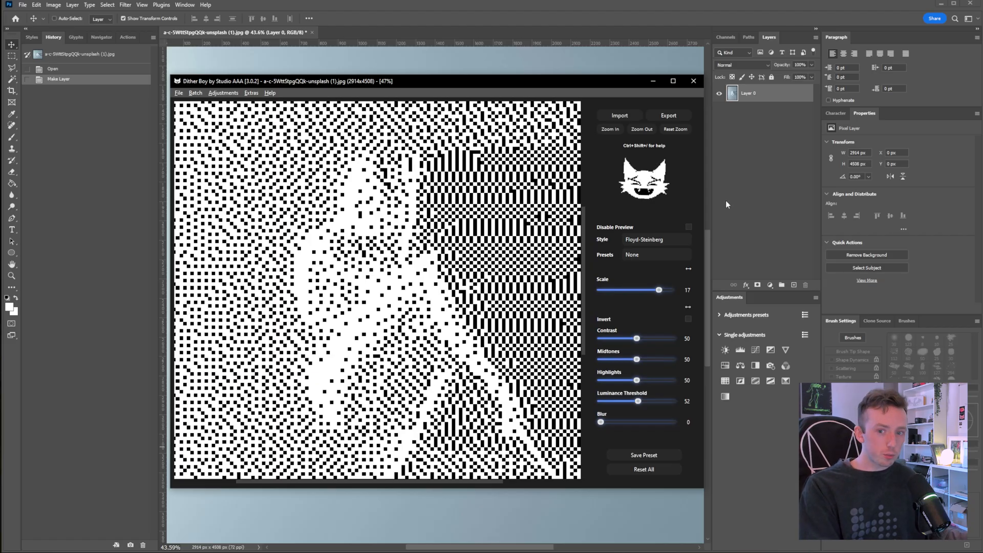
left_click_drag(659, 290, 652, 289)
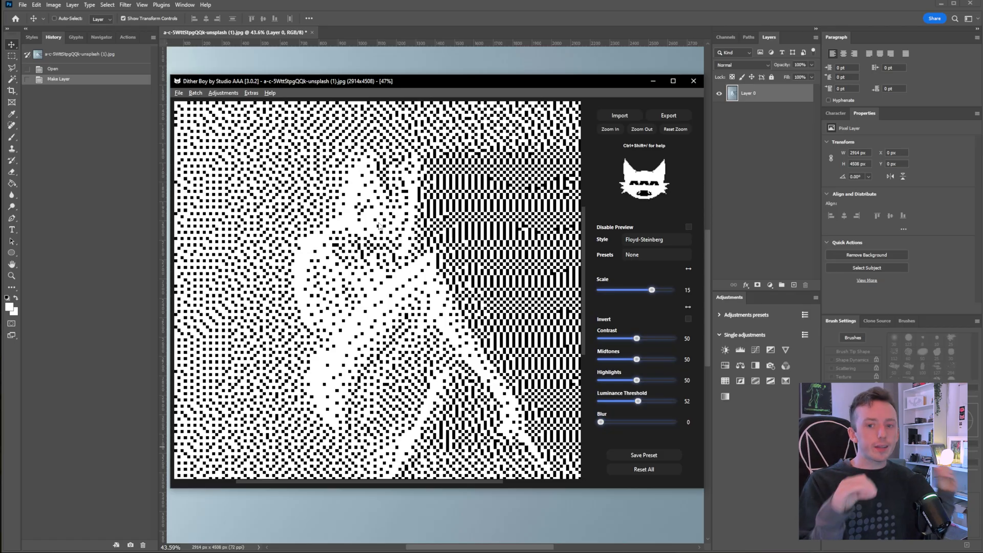
scroll(382, 219, "down", 1)
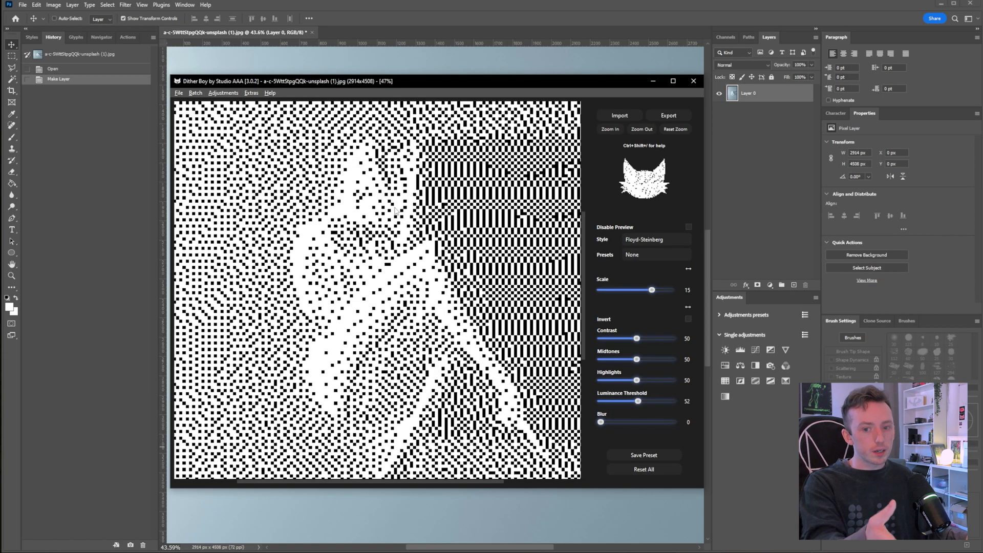
scroll(398, 241, "down", 2)
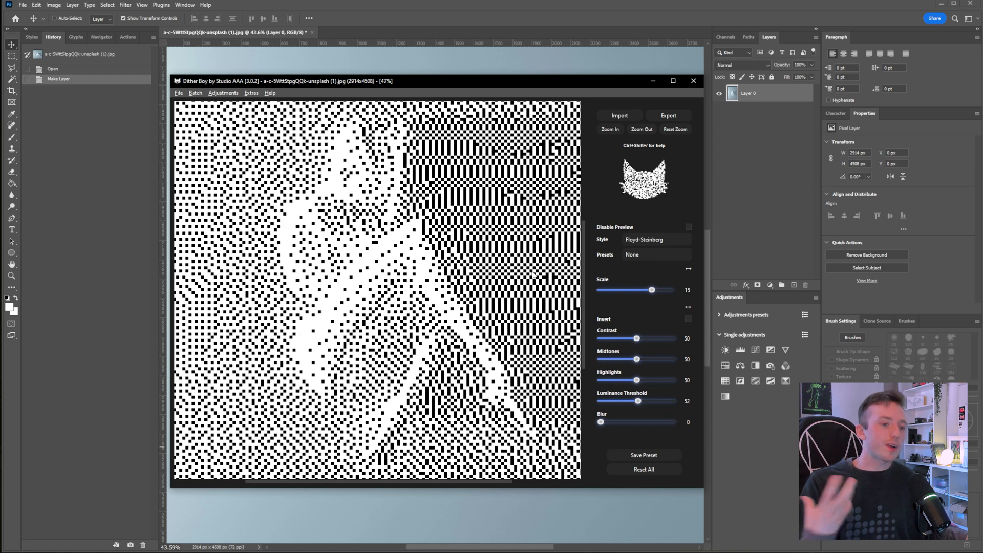
left_click(648, 240)
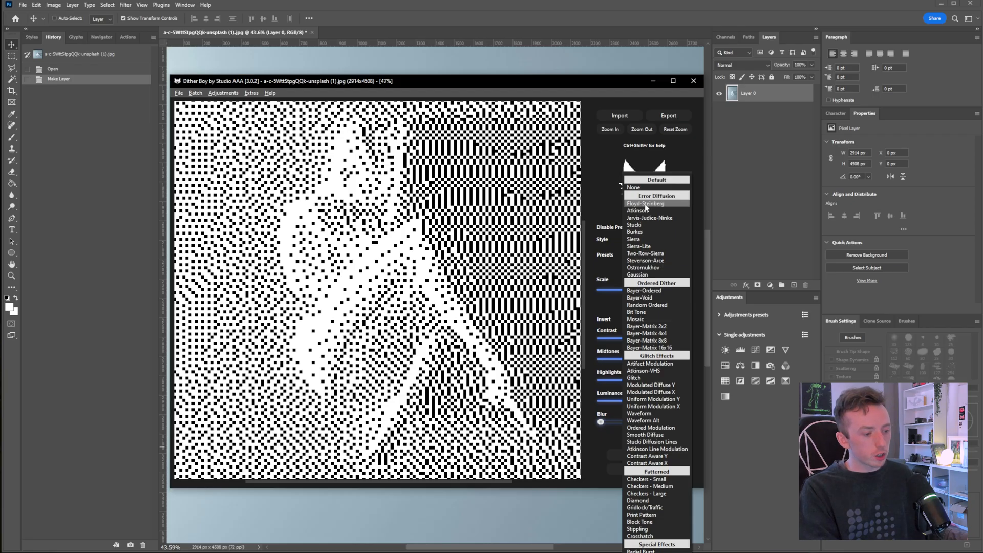
left_click(645, 203)
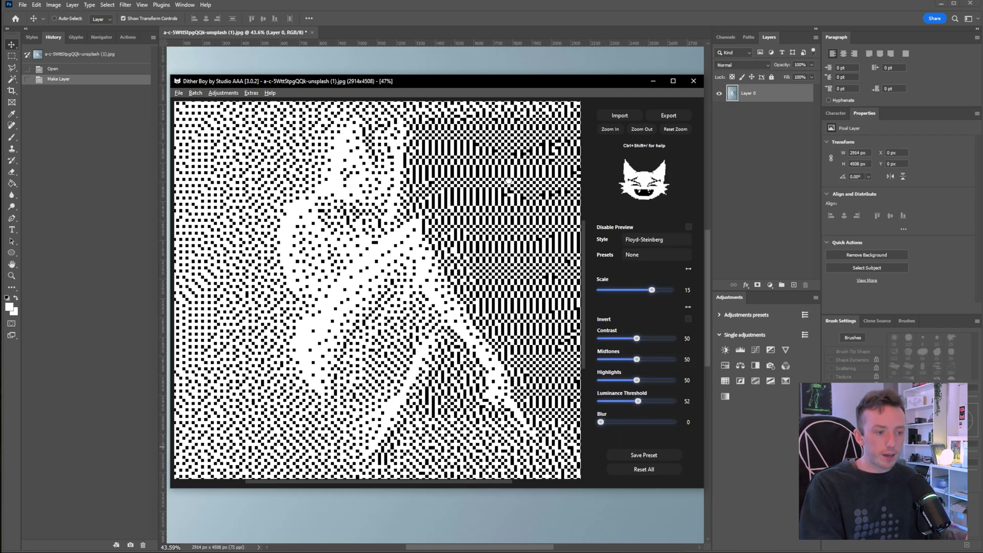
left_click(629, 130)
left_click(629, 130)
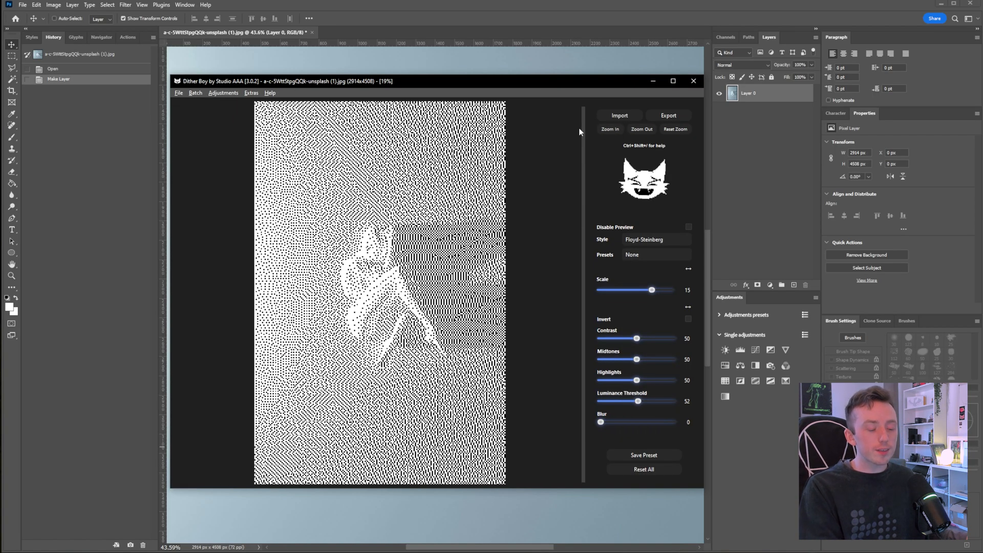
Return to Photoshop and select the figure on Layer 0 using Select Subject.
left_click(559, 56)
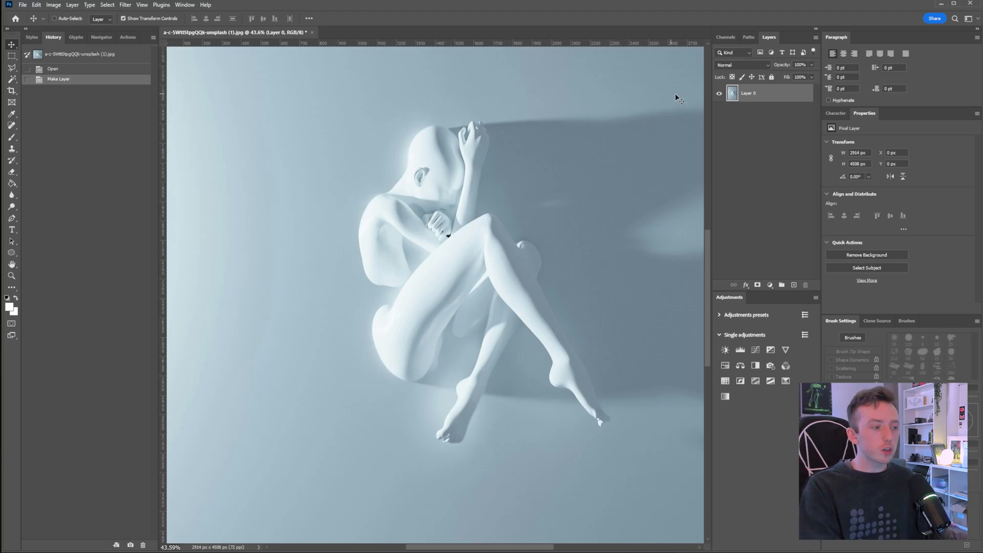
key("ctrl+0")
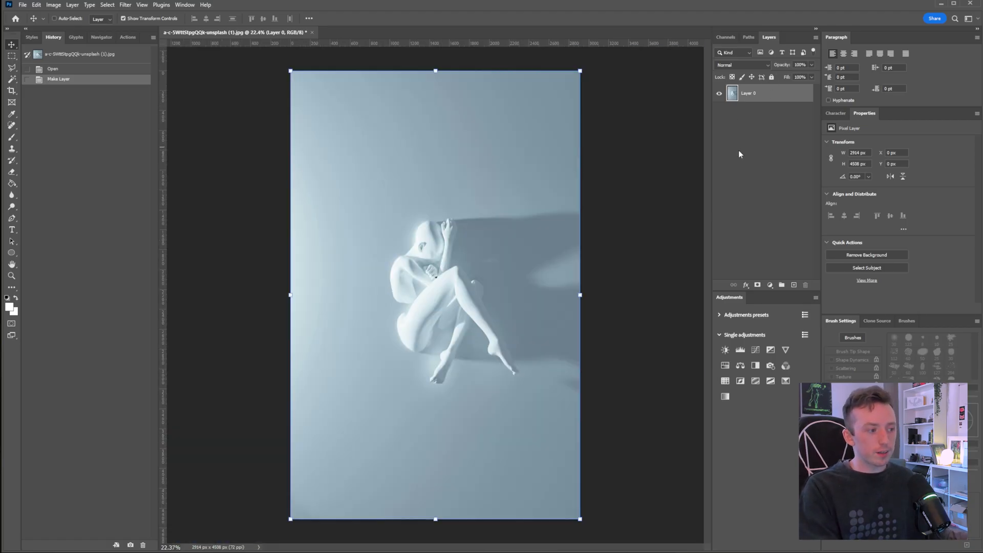
left_click(185, 5)
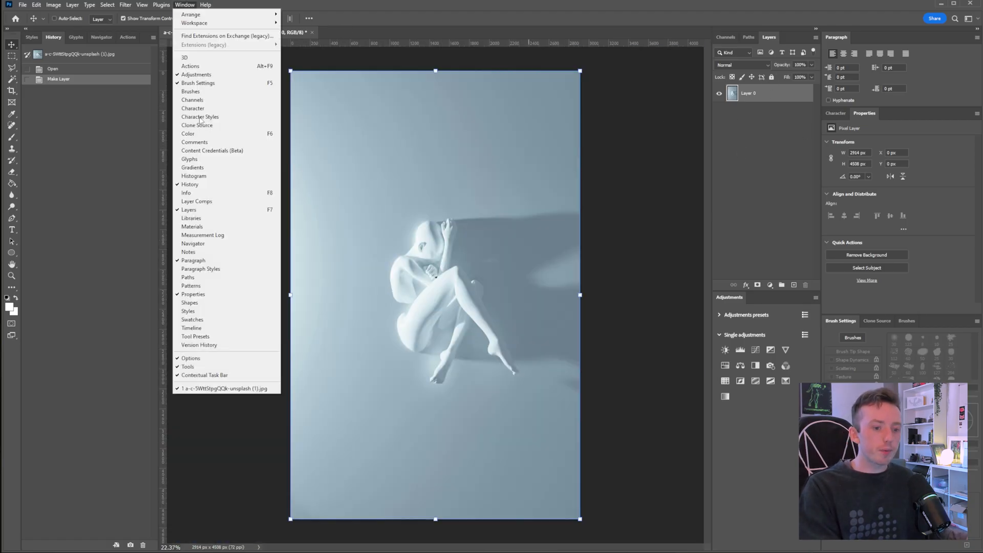
left_click(215, 294)
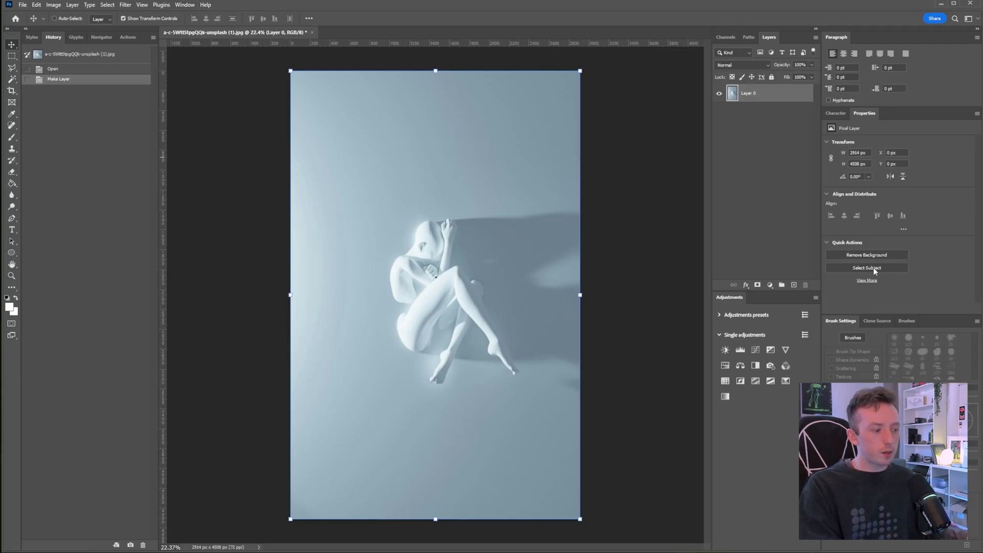
left_click(867, 268)
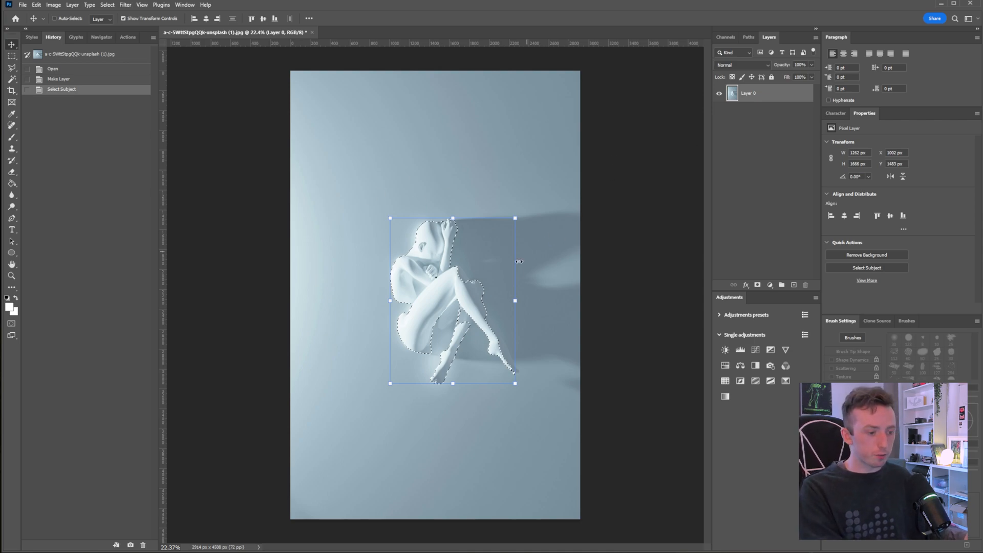
Add the missing shaded area beside the front knee to the figure selection with the Polygonal Lasso.
left_click(11, 68)
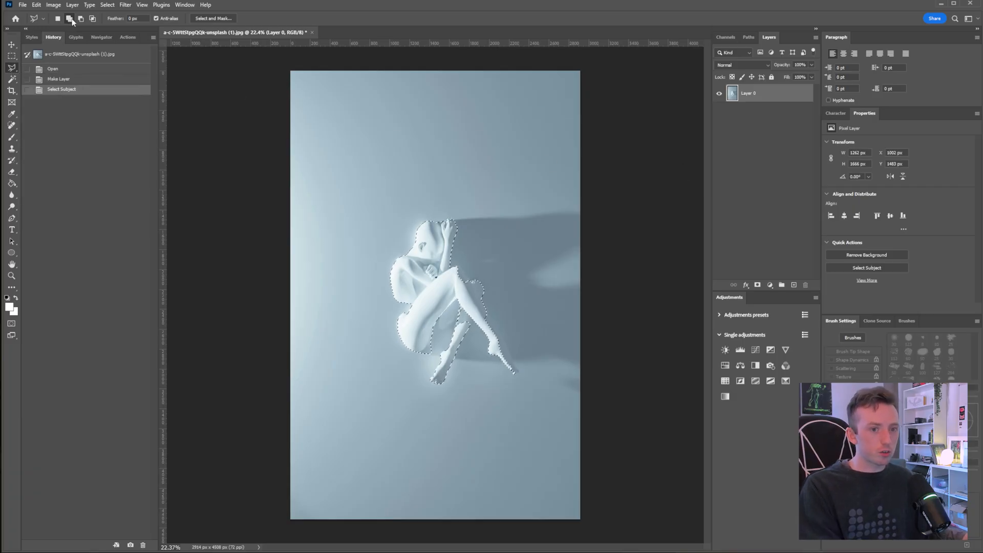
scroll(487, 229, "up", 10)
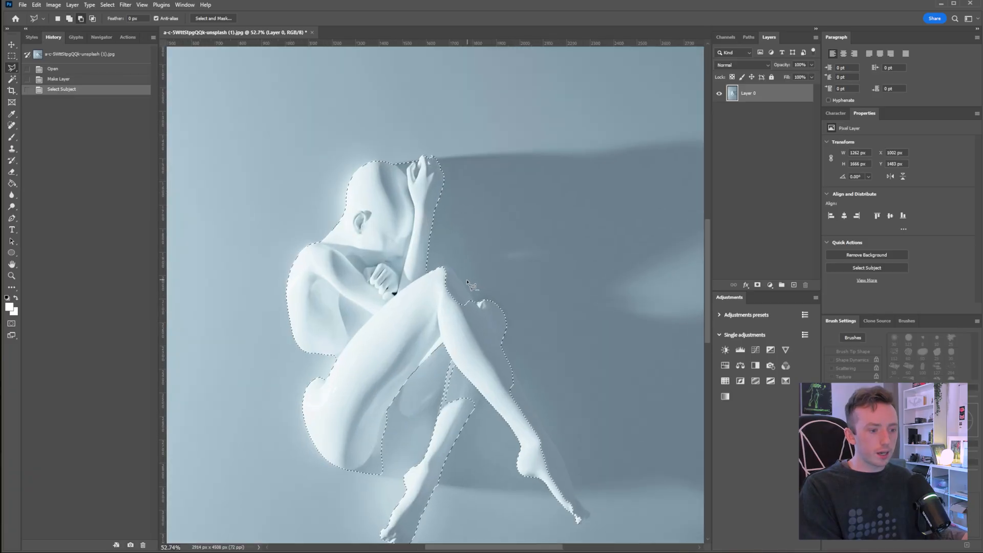
scroll(422, 238, "up", 3)
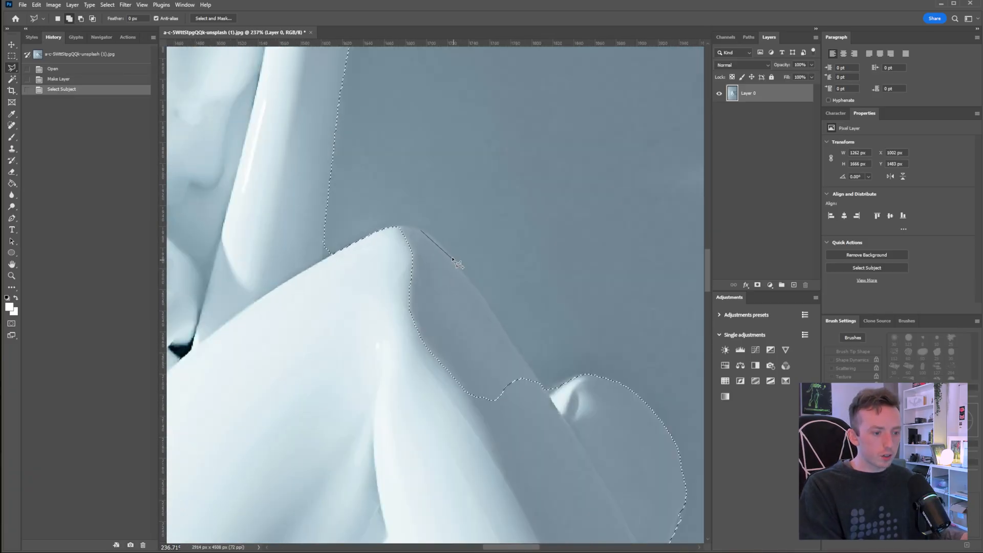
left_click(421, 230)
left_click(445, 247)
left_click(481, 295)
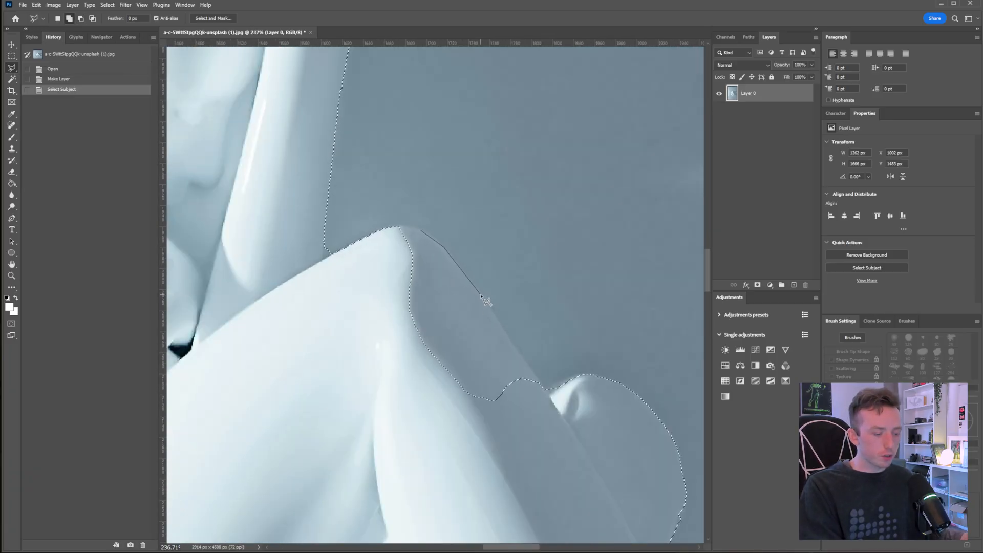
left_click(521, 357)
left_click(545, 391)
left_click(537, 429)
left_click(463, 432)
left_click(379, 359)
left_click(368, 283)
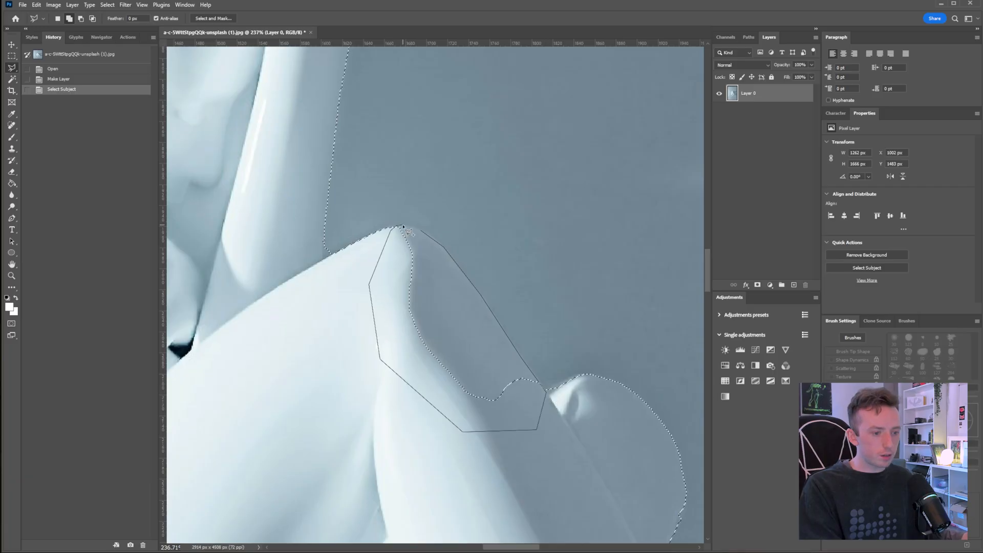
left_click(403, 227)
Add the shaded edge of the front lower leg and the upper calf of the rear leg to the selection.
scroll(451, 268, "down", 5)
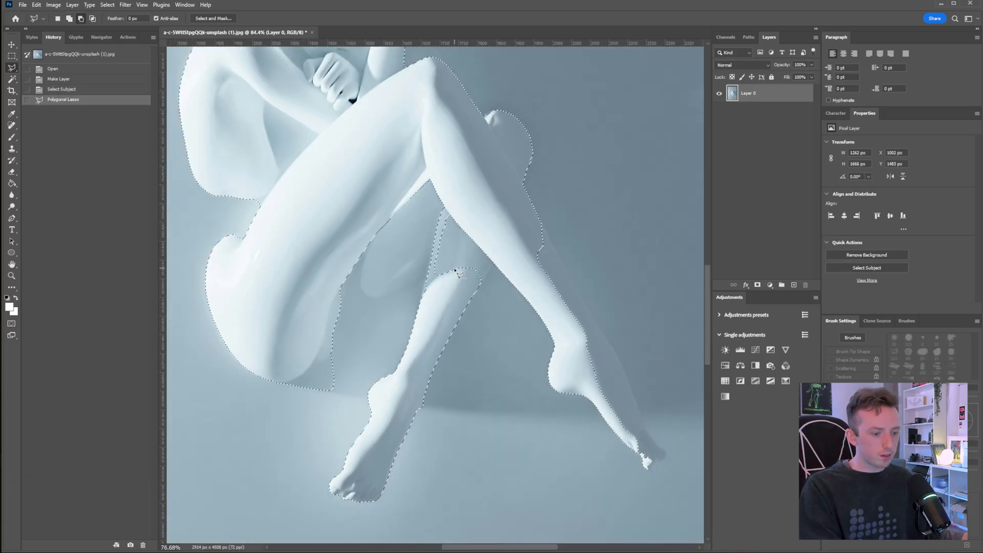
left_click(511, 216)
left_click(558, 309)
left_click(578, 339)
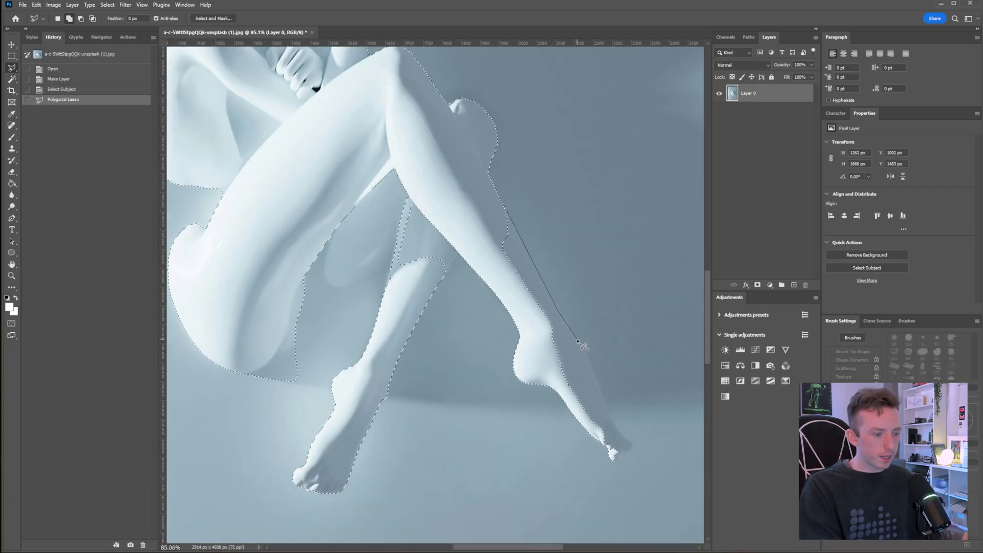
left_click(594, 374)
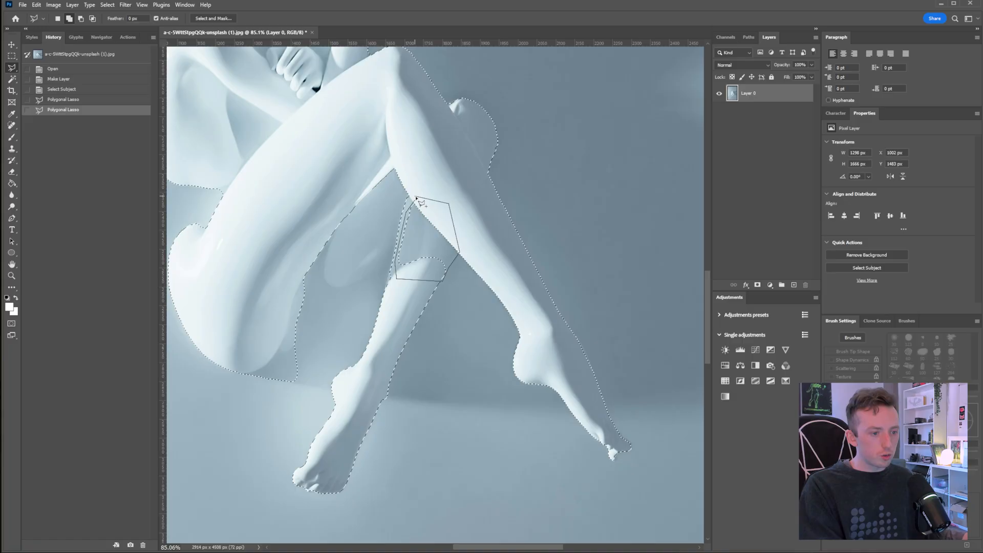
left_click(416, 197)
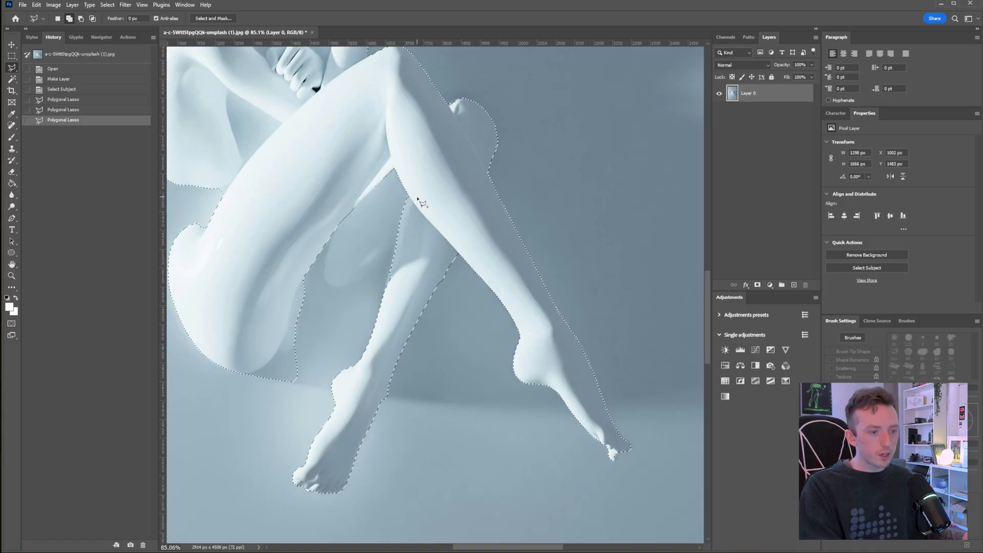
scroll(404, 192, "down", 5)
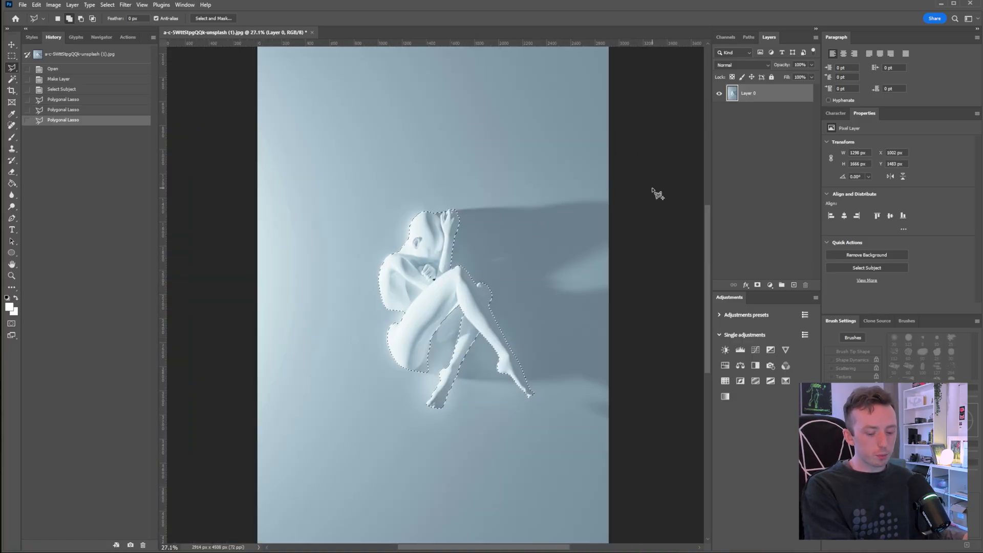
Copy the selected figure onto its own layer and make Layer 0 the active layer.
key("ctrl+j")
key("v")
mouse_move(468, 292)
left_mouse_down()
mouse_move(499, 210)
mouse_move(508, 226)
mouse_move(467, 284)
left_mouse_up()
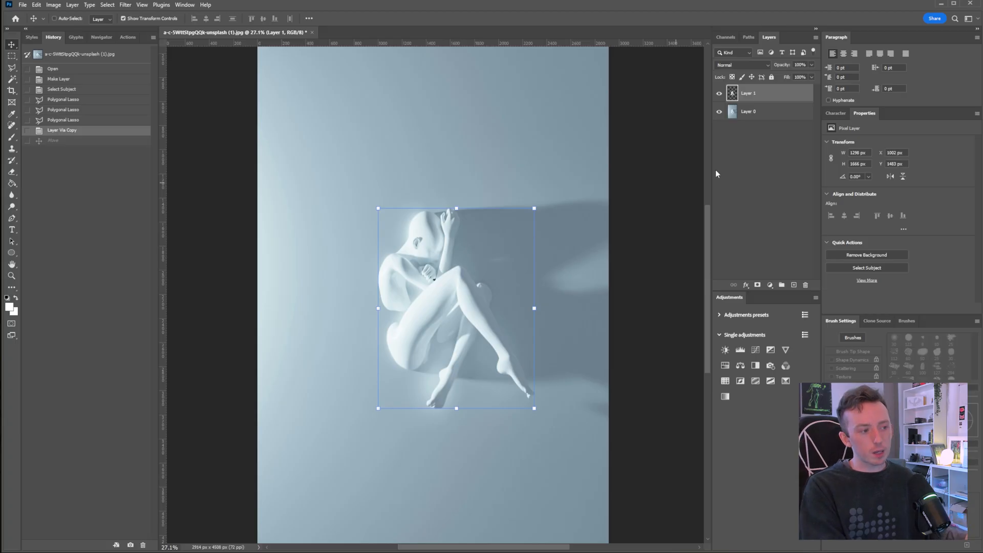
left_click(737, 113)
left_click_drag(517, 167, 519, 165)
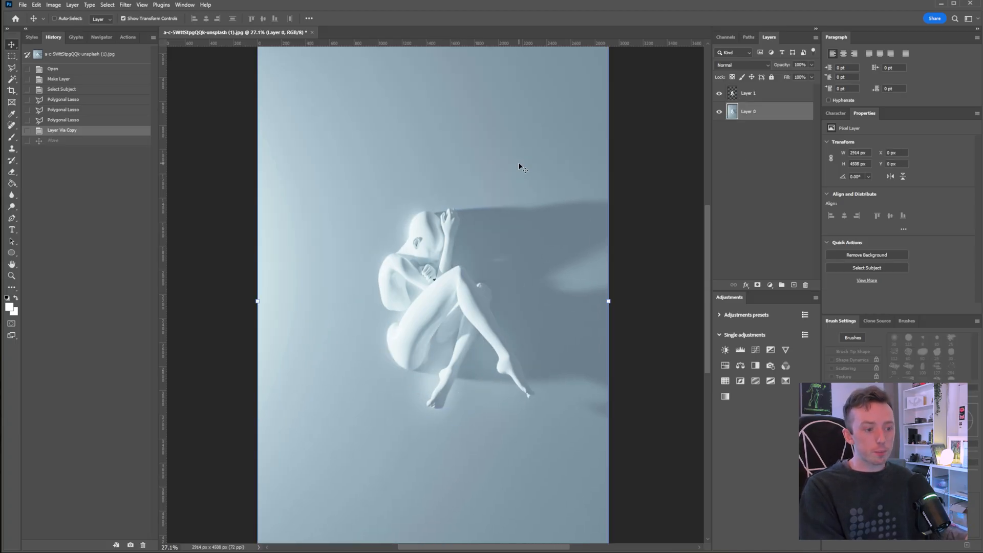
key("ctrl+z")
key("ctrl+shift+z")
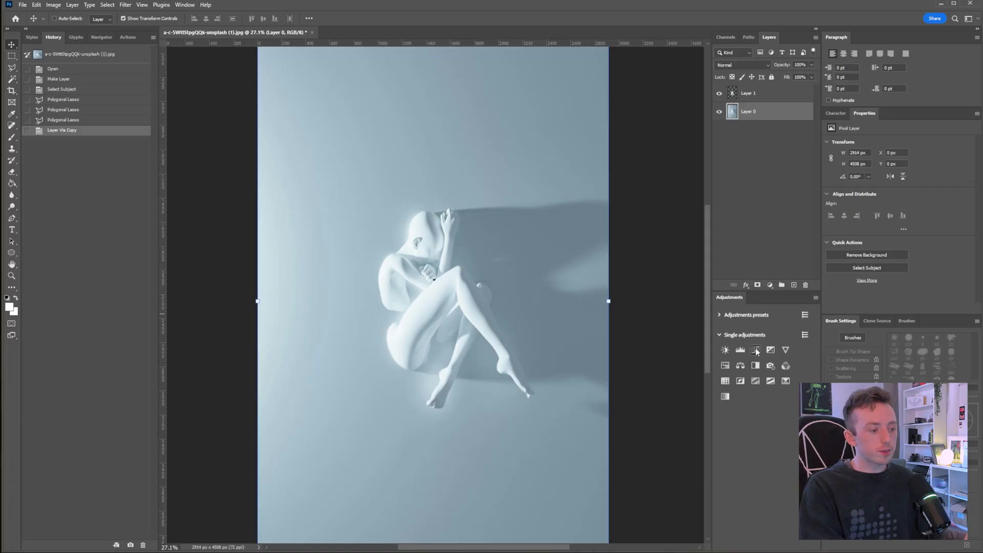
Darken the background with a Curves adjustment below the figure layer, using a point at Input 188 and Output 90, and hide that adjustment.
left_click(185, 5)
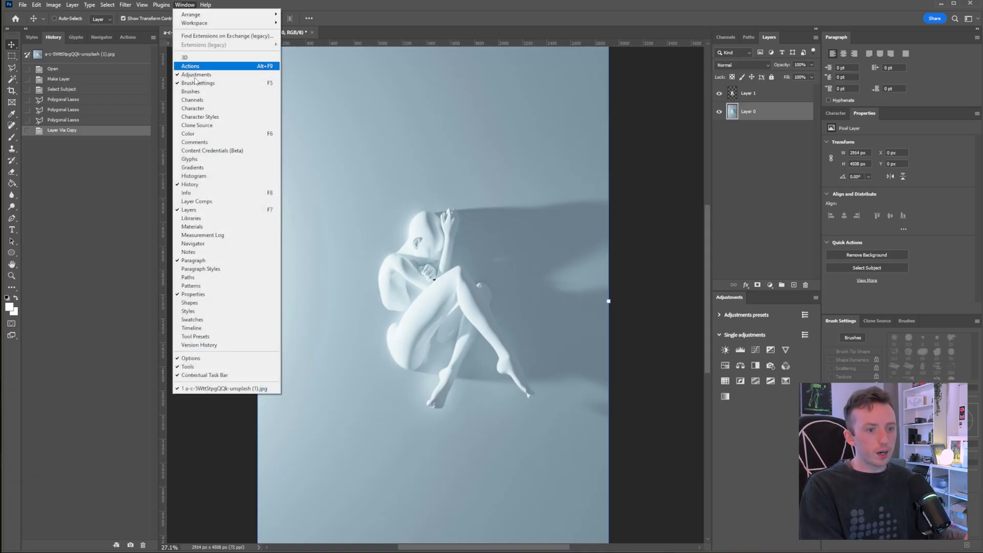
left_click(774, 226)
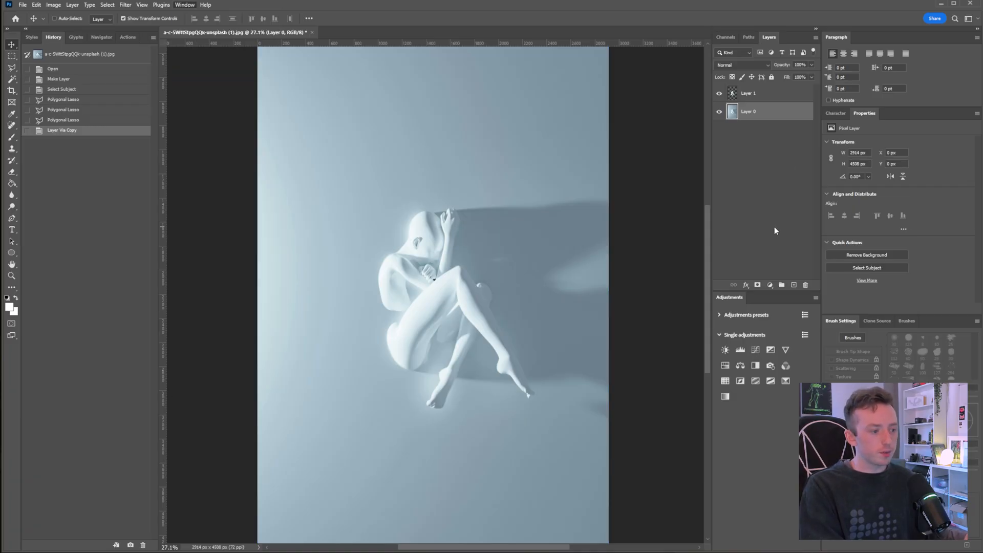
left_click(757, 348)
left_click_drag(745, 112, 737, 101)
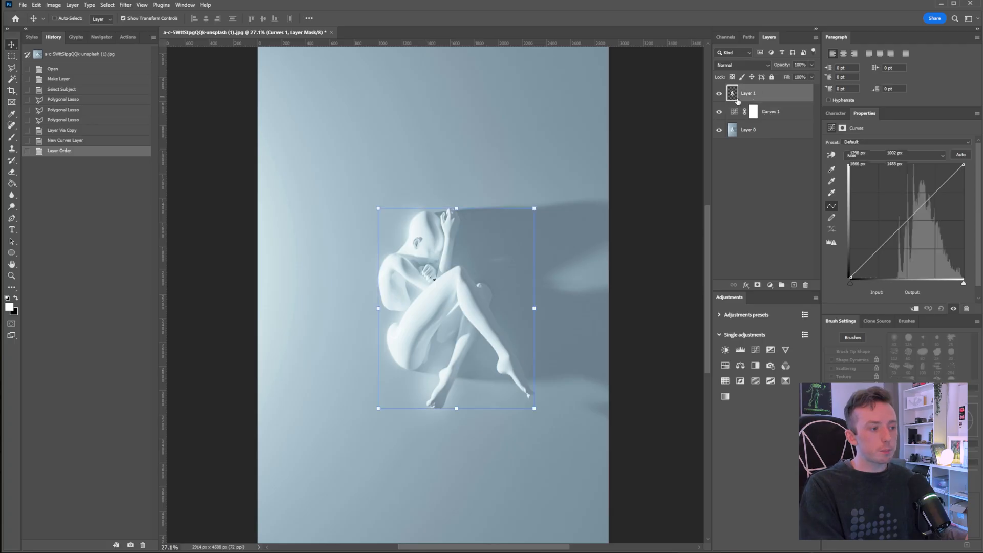
left_click(757, 112)
left_click_drag(906, 221, 934, 237)
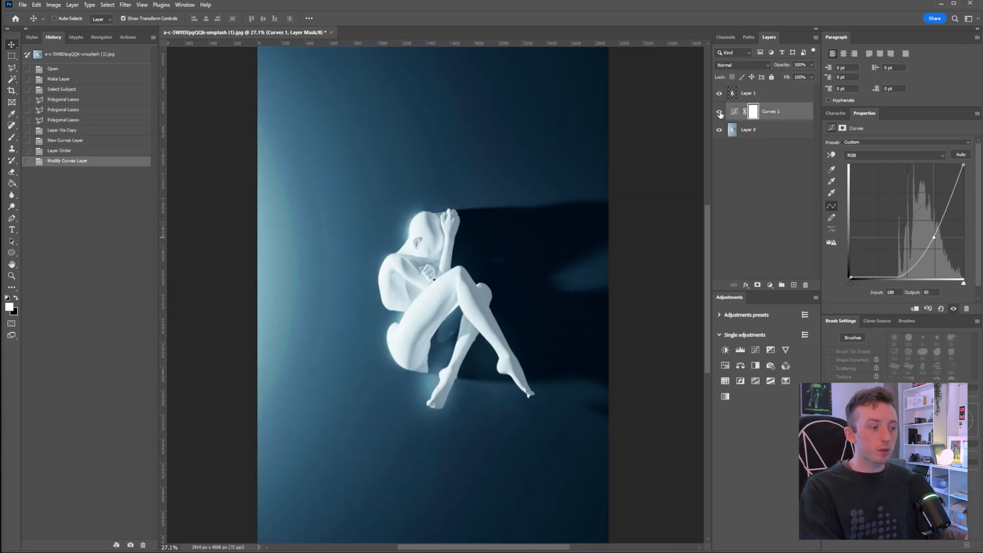
left_click(719, 112)
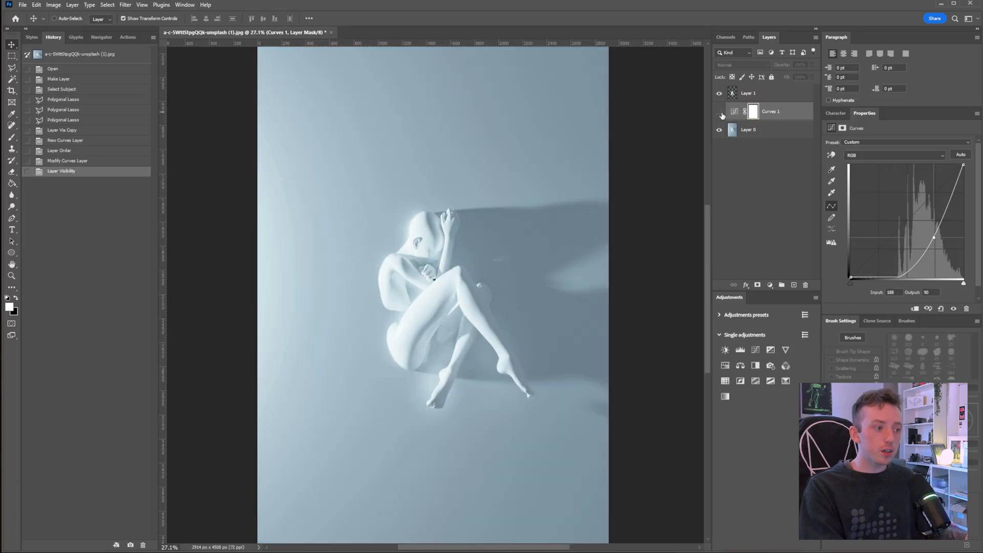
Add a new layer directly above Layer 0, fill it with black and lower its opacity to about 65%.
left_click(758, 130)
left_click(795, 285)
left_click(12, 183)
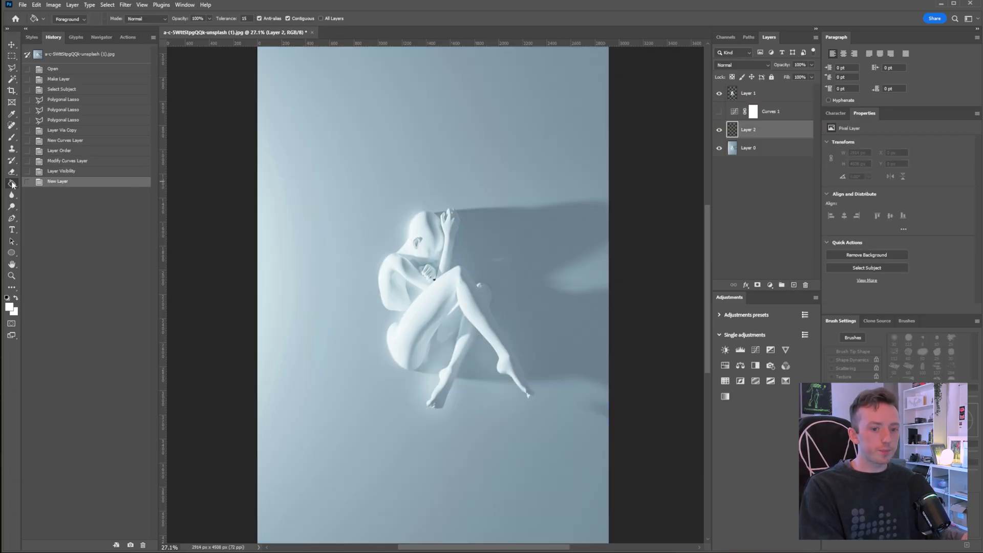
left_click(7, 297)
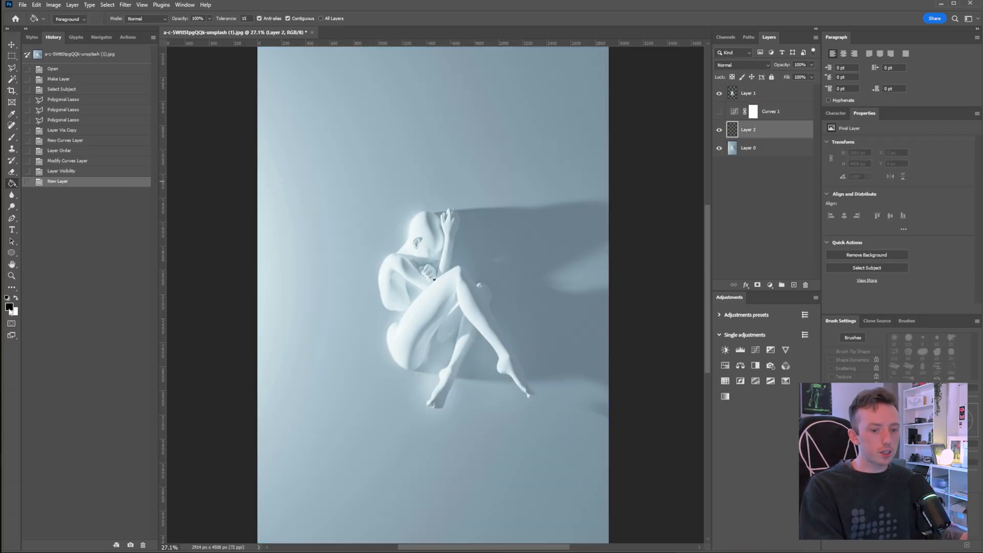
left_click(459, 141)
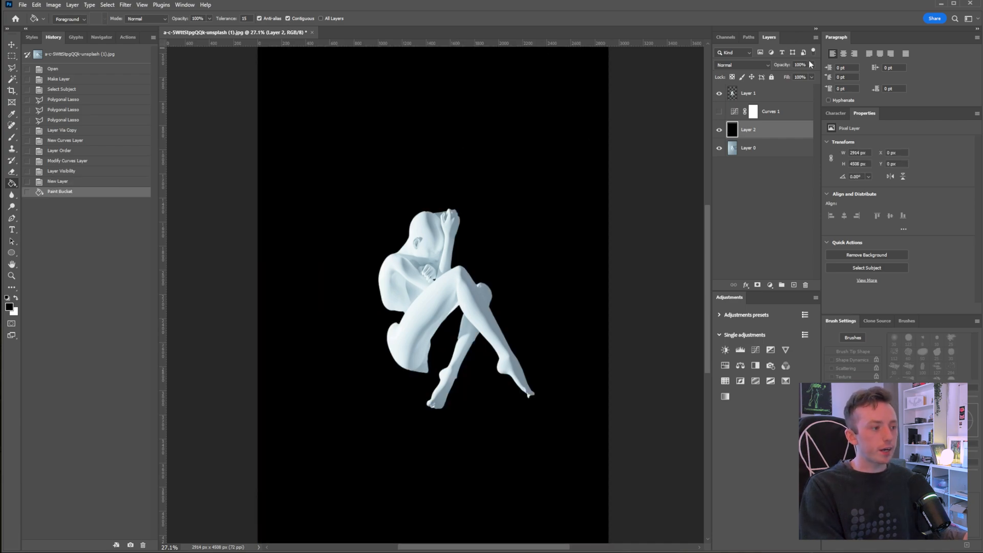
left_click_drag(803, 71, 798, 74)
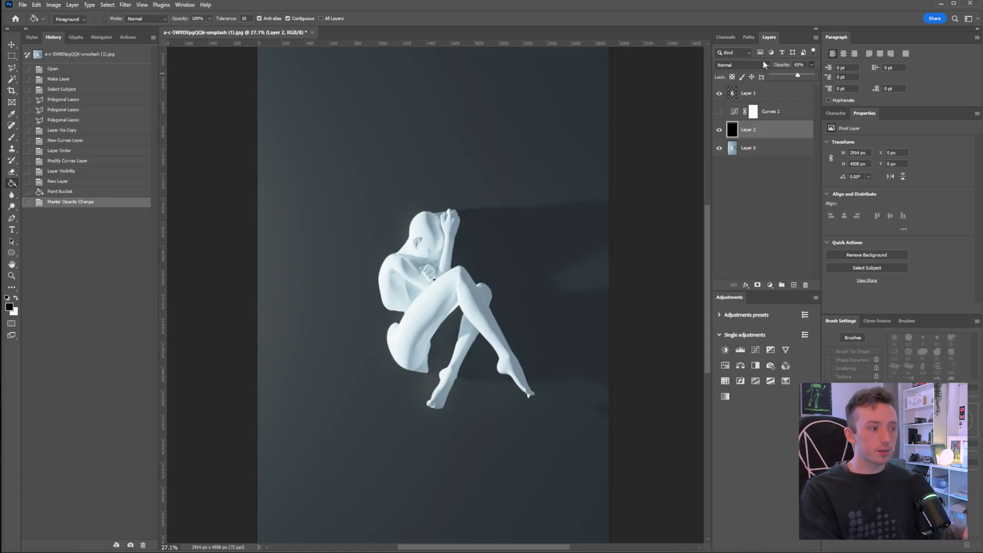
Compare the two ways of darkening the background by toggling the visibility of Curves 1 and the black layer.
left_click(719, 129)
left_click(719, 111)
left_click(718, 112)
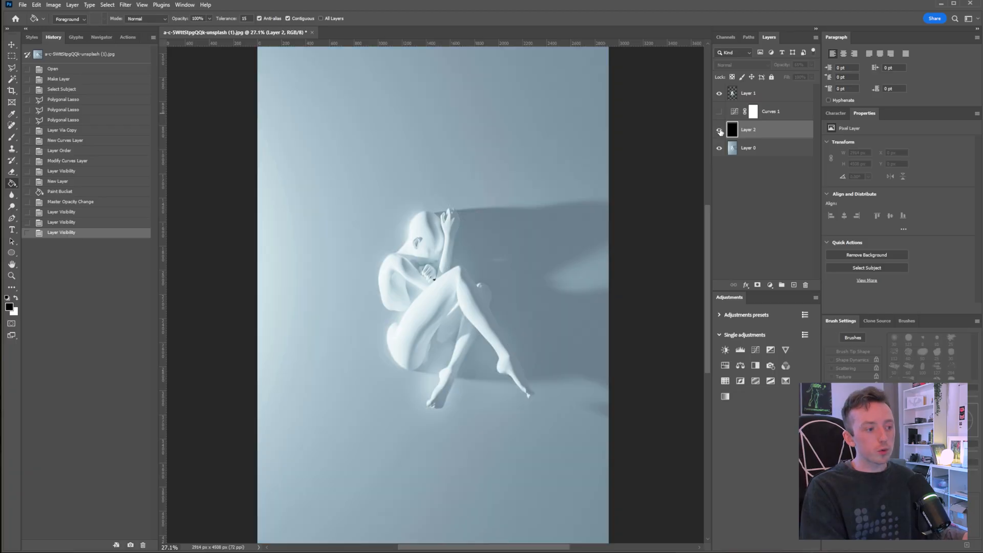
left_click(720, 126)
left_click(719, 124)
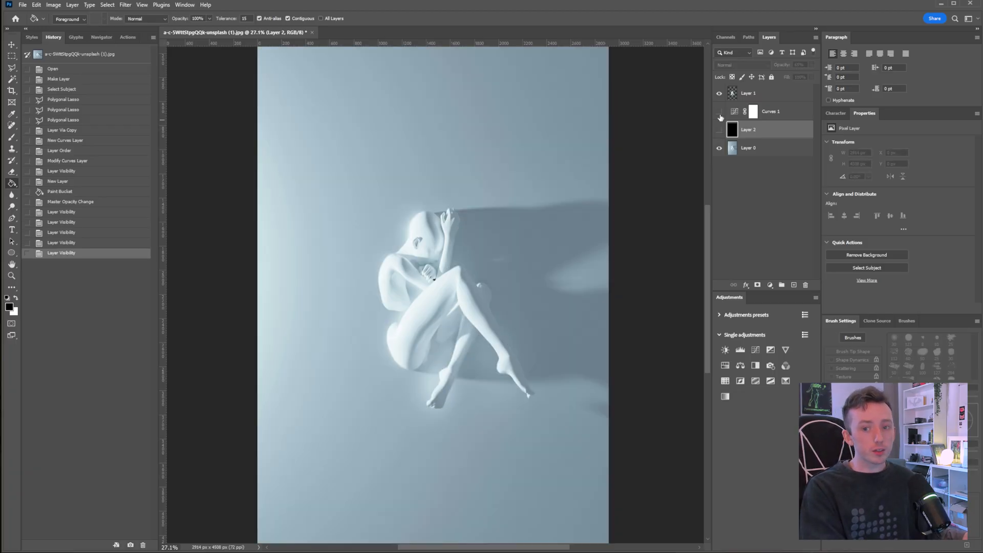
left_click(719, 114)
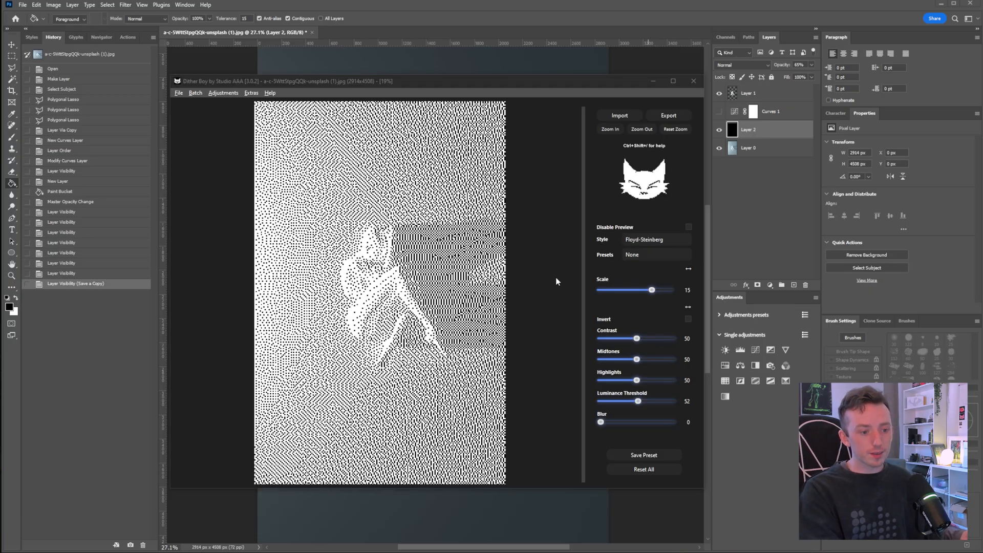
Switch to Dither Boy, load new isolated subject.jpg, set Scale 14, Luminance Threshold 94 and Contrast 16, and inspect the dithered figure.
left_click_drag(467, 256, 396, 262)
mouse_move(651, 289)
left_mouse_down()
mouse_move(615, 290)
mouse_move(649, 293)
left_mouse_up()
left_click_drag(637, 401, 669, 404)
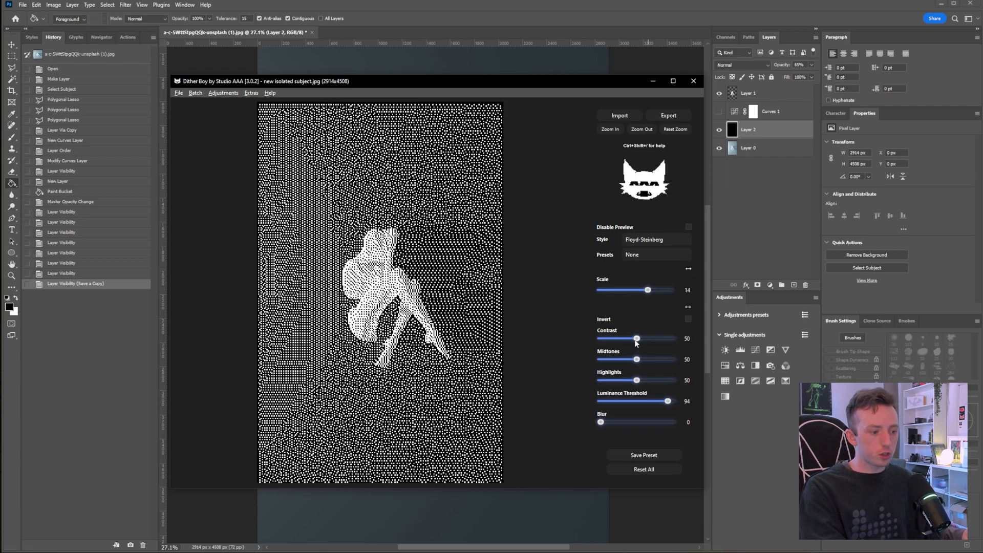
left_click_drag(635, 340, 610, 340)
left_click(608, 130)
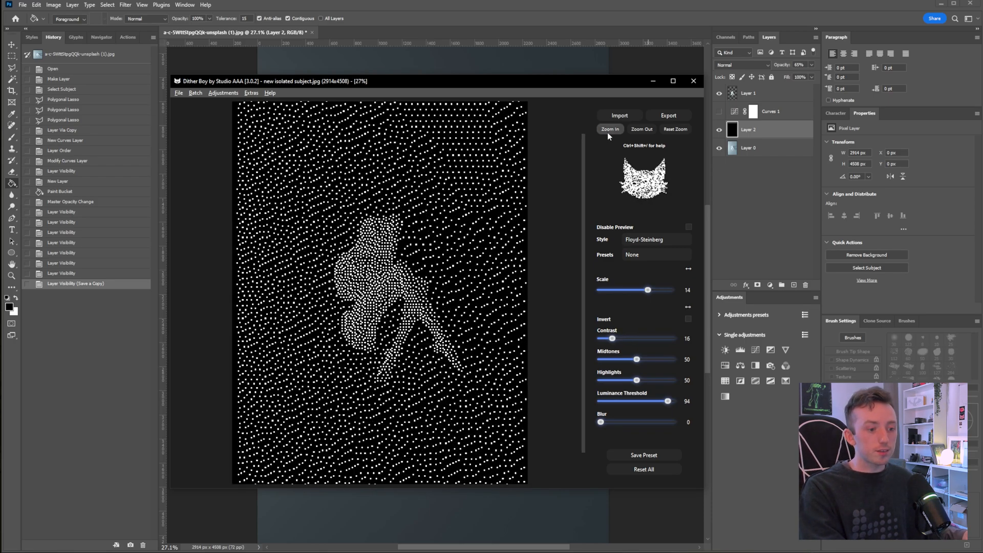
left_click(607, 131)
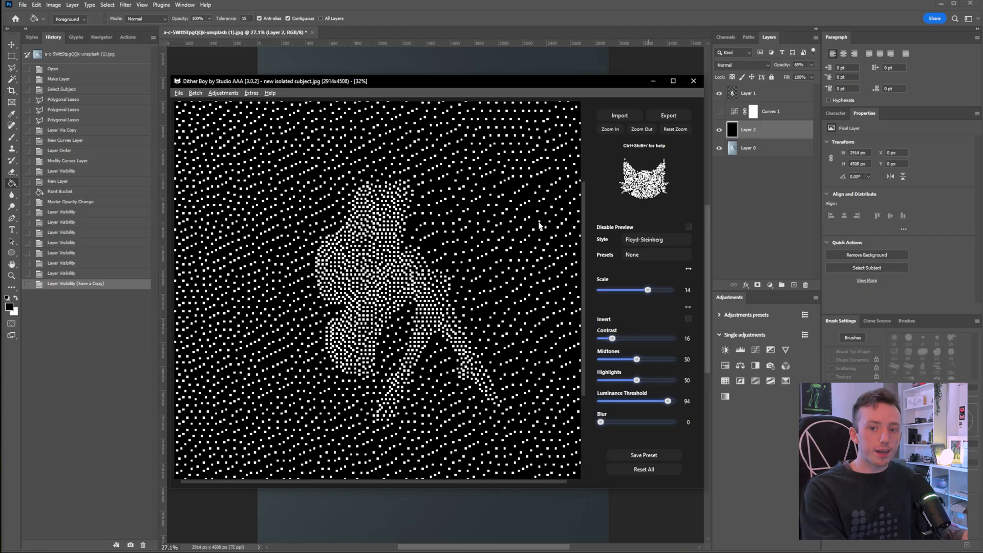
scroll(395, 247, "down", 2)
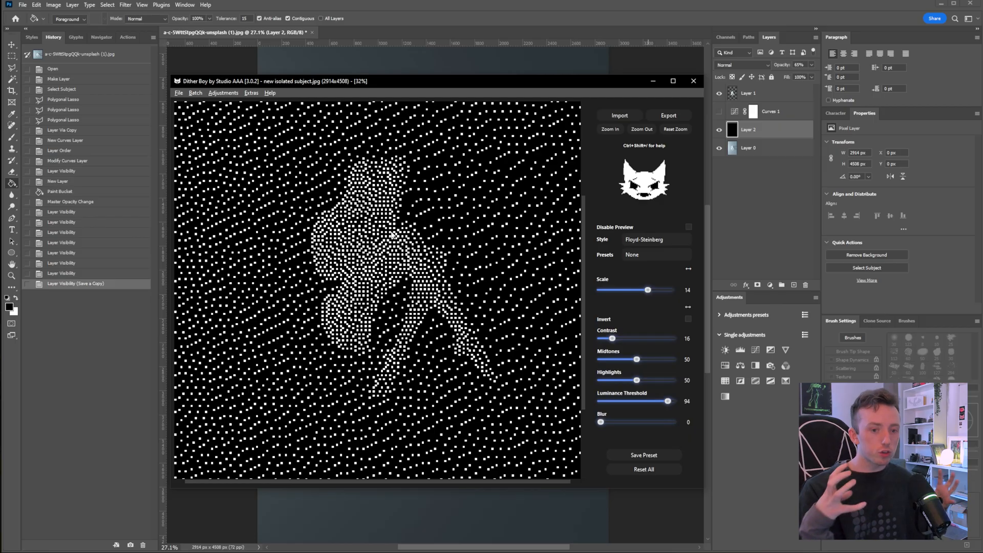
scroll(392, 234, "up", 10)
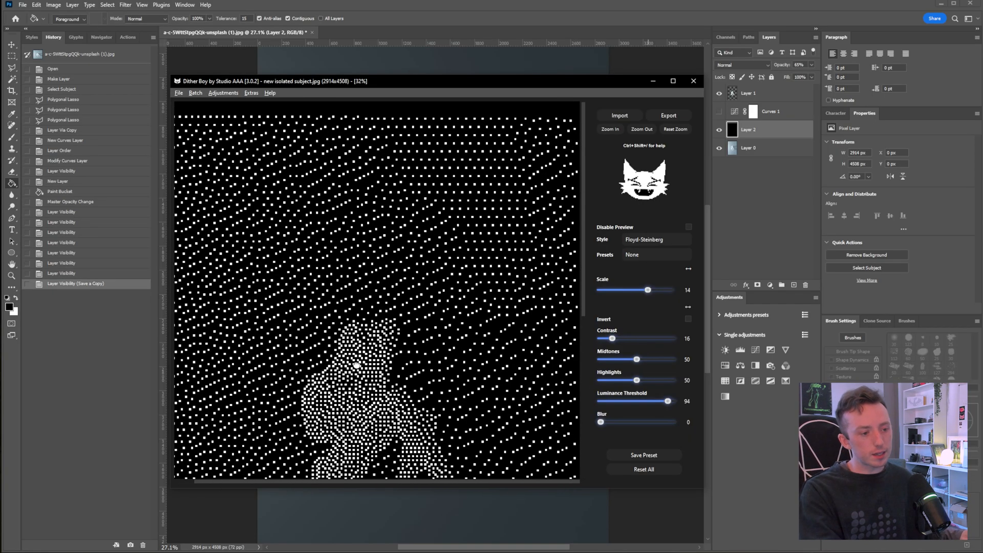
scroll(421, 252, "down", 9)
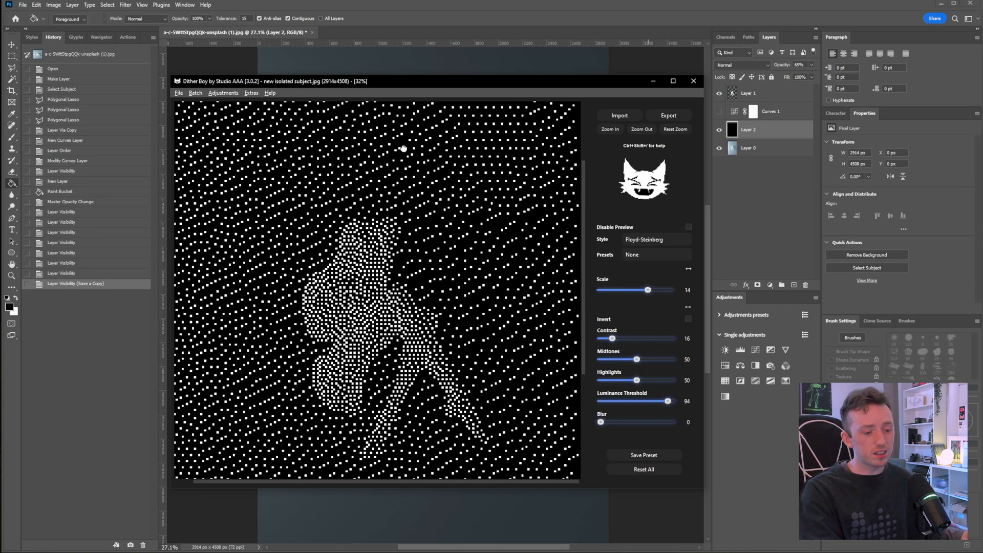
Return to Photoshop, set the black layer's opacity to 79% and save a copy as new isolated subject.jpg.
left_click(812, 65)
mouse_move(800, 75)
left_mouse_down()
mouse_move(786, 76)
mouse_move(806, 78)
left_mouse_up()
left_click(773, 149)
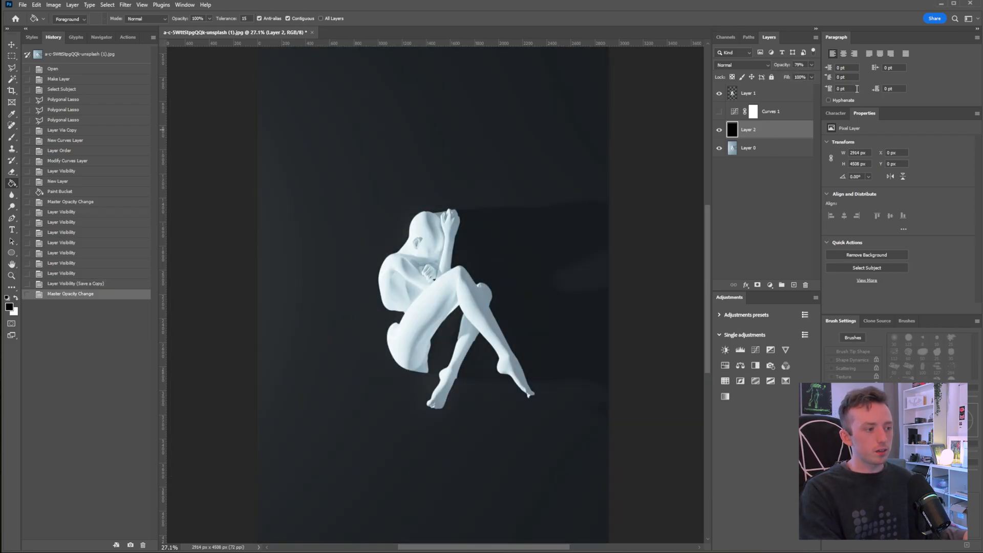
left_click(24, 6)
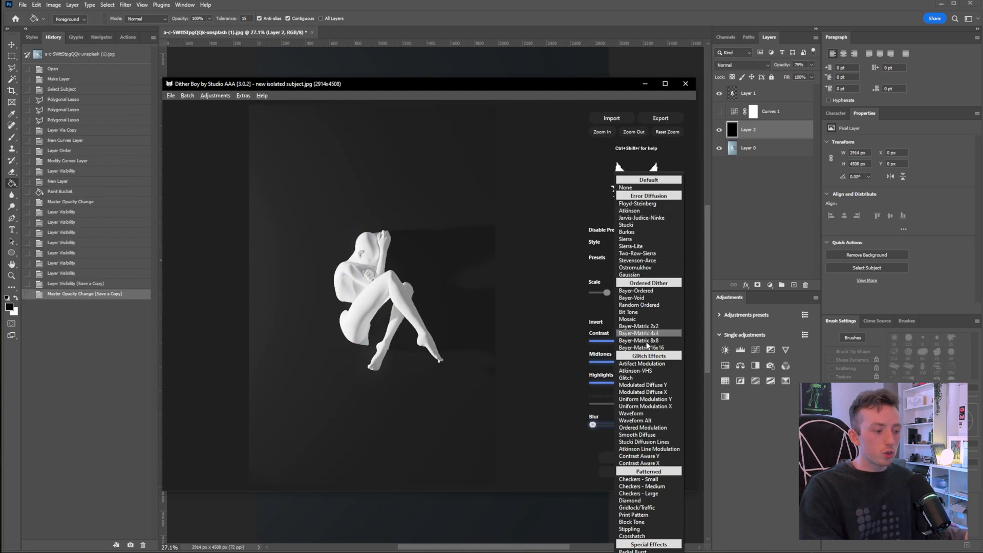
In Dither Boy, try the Modulated Diffuse X style on the new isolated image and change the style to Smooth Diffuse.
left_click(655, 393)
left_click(656, 244)
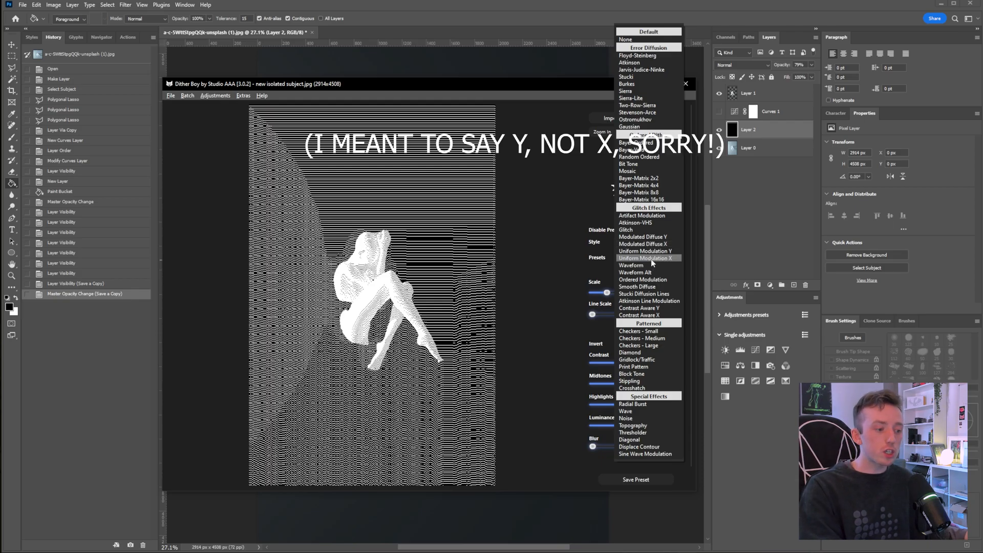
left_click(637, 287)
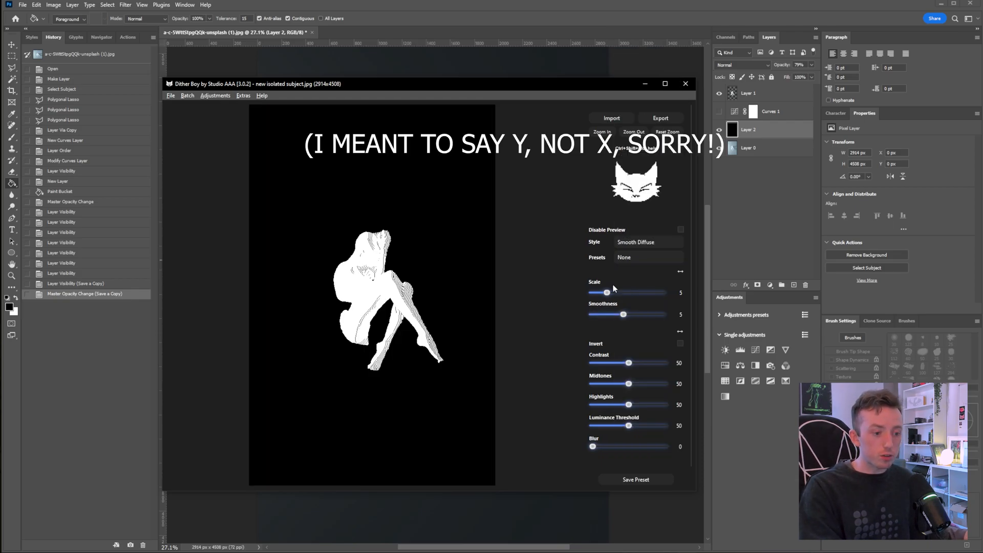
left_click(641, 241)
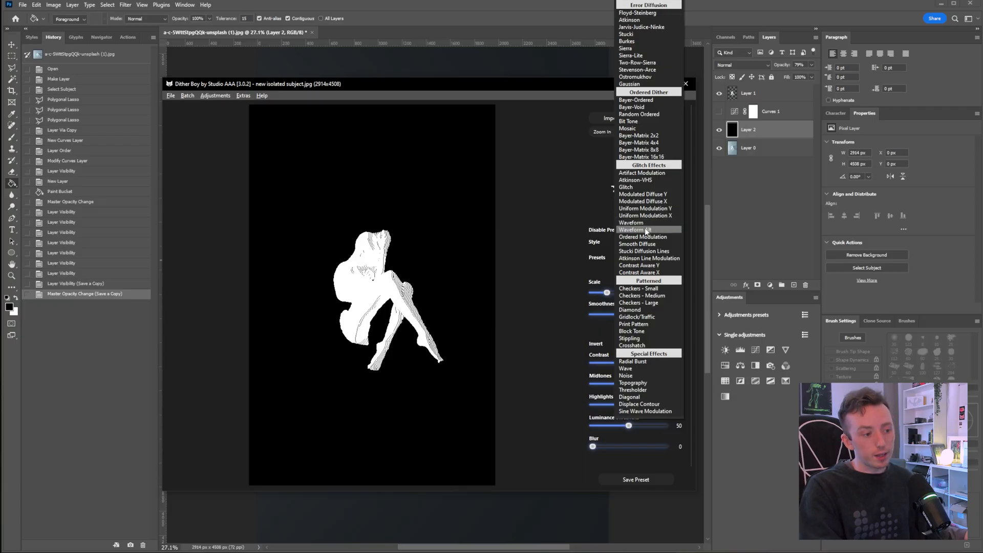
left_click(564, 216)
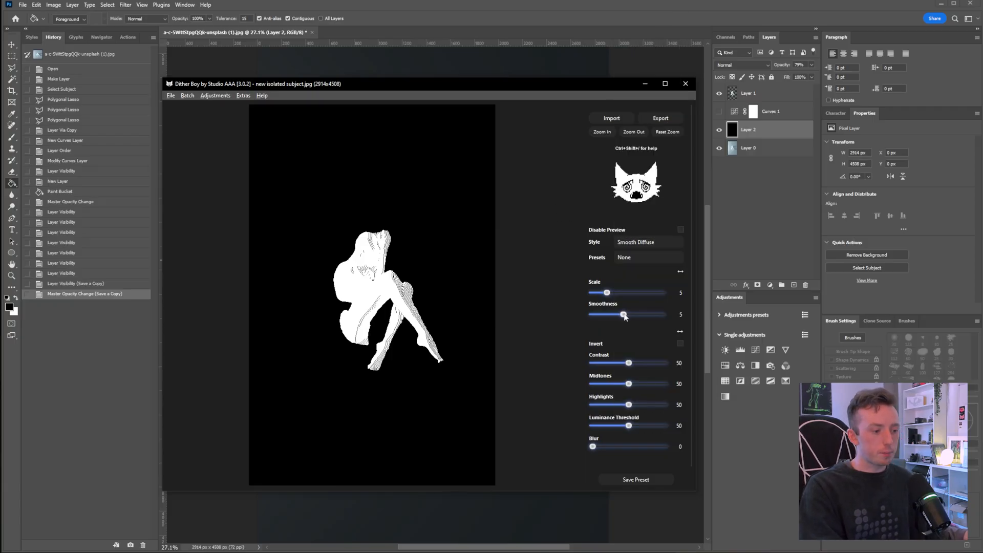
Set the Smooth Diffuse Smoothness to 9 and the Luminance Threshold to 100.
left_click_drag(625, 315, 643, 317)
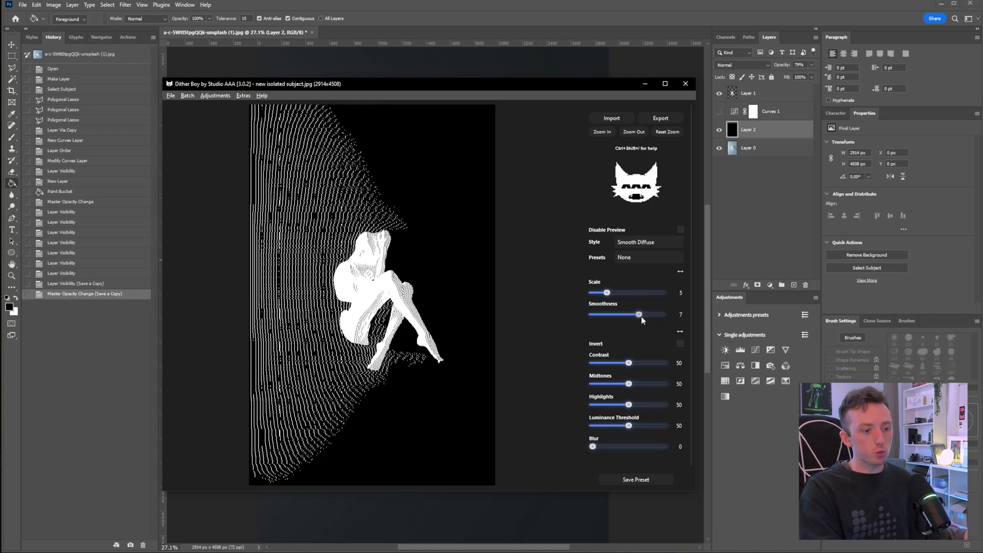
left_click_drag(629, 426, 626, 427)
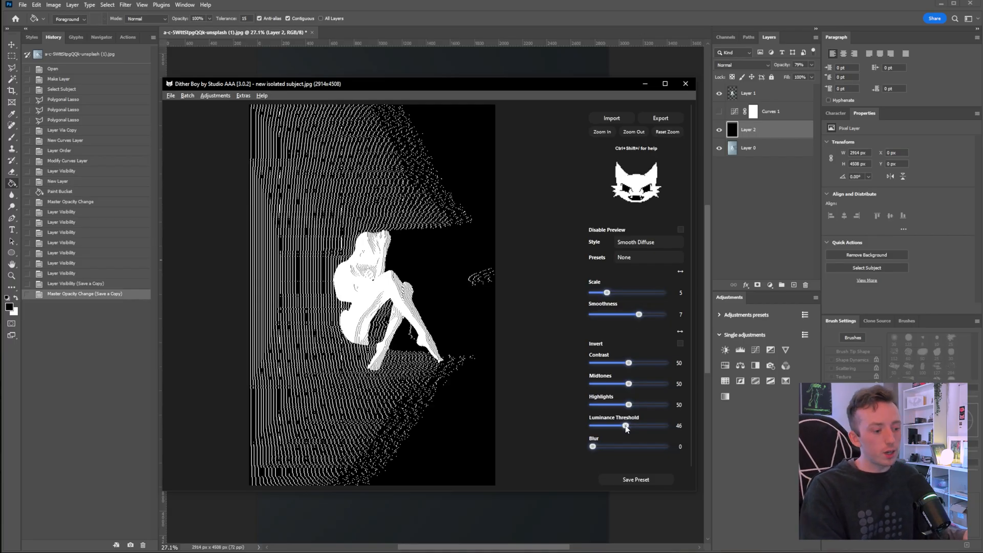
left_click_drag(625, 426, 678, 434)
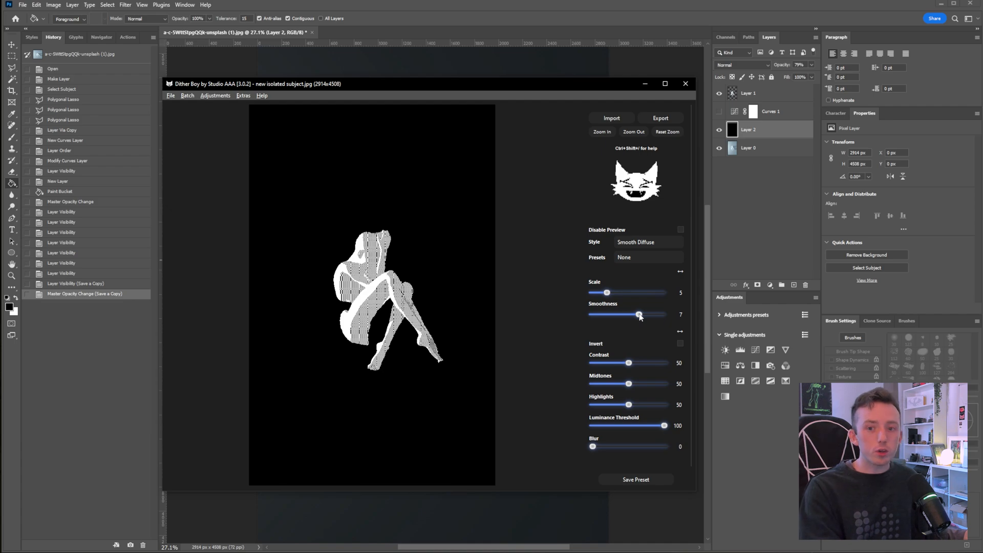
mouse_move(638, 316)
left_mouse_down()
mouse_move(609, 318)
mouse_move(656, 318)
left_mouse_up()
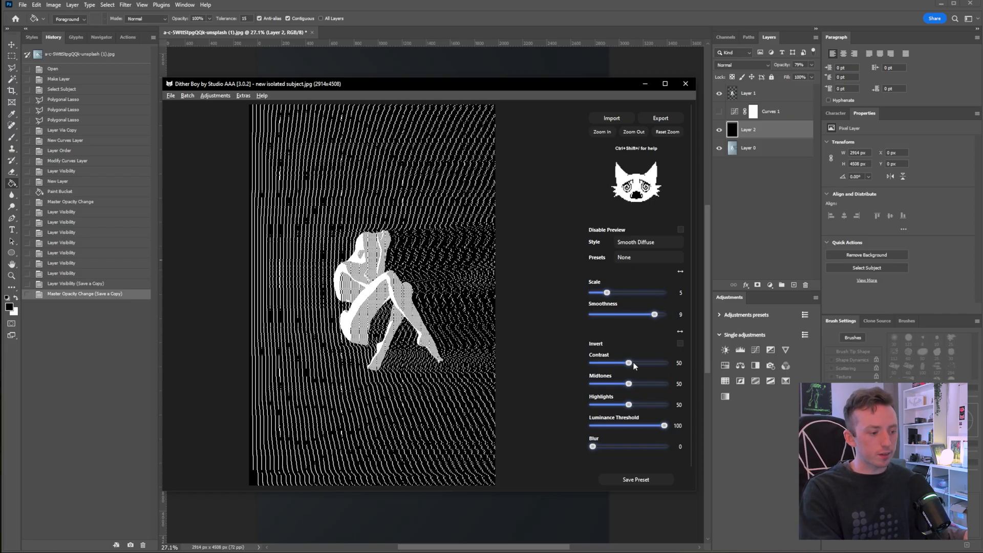
Lower the dither's Contrast to 40 and set its Scale to 6.
left_click_drag(630, 364, 623, 364)
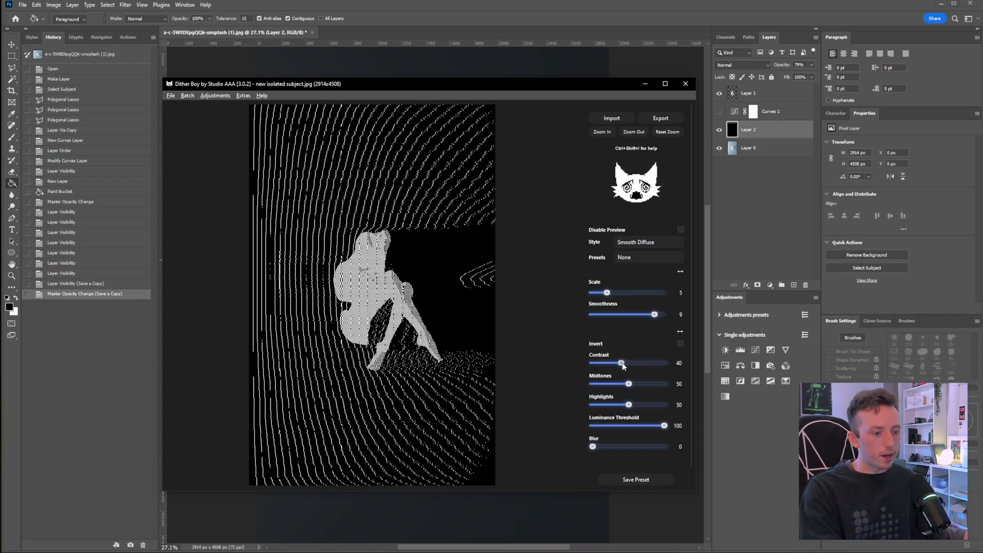
mouse_move(613, 293)
left_mouse_down()
mouse_move(633, 294)
mouse_move(608, 300)
left_mouse_up()
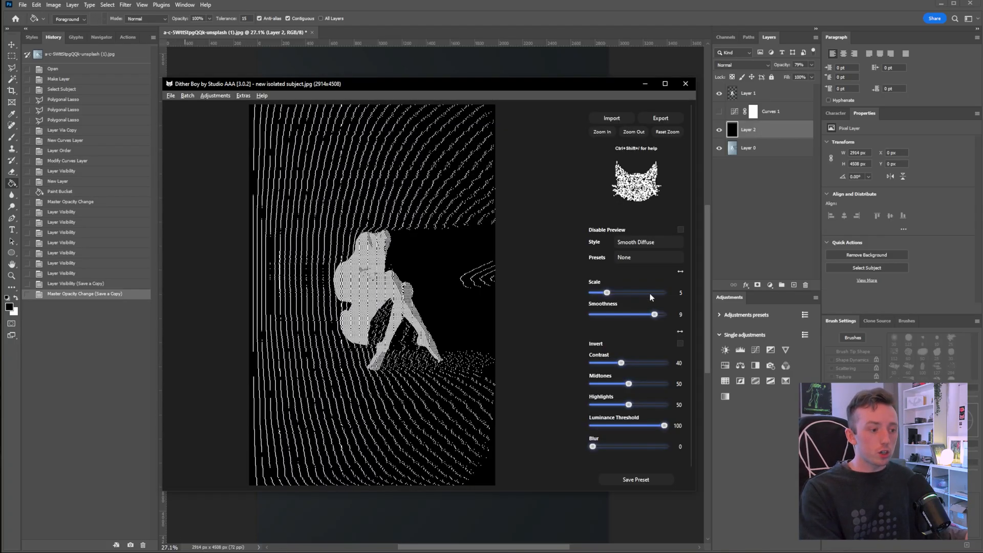
mouse_move(607, 293)
left_mouse_down()
mouse_move(647, 293)
mouse_move(607, 296)
left_mouse_up()
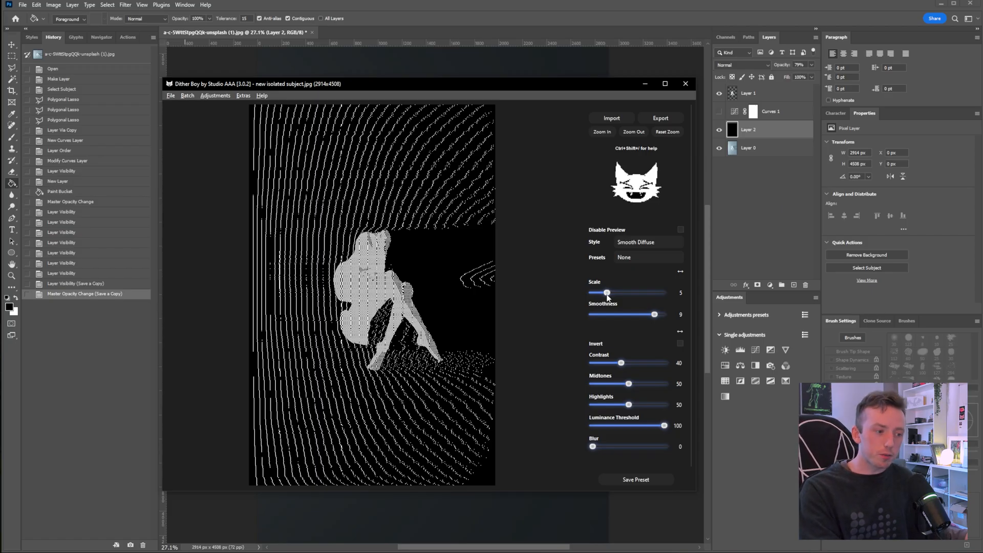
left_click_drag(607, 298, 611, 302)
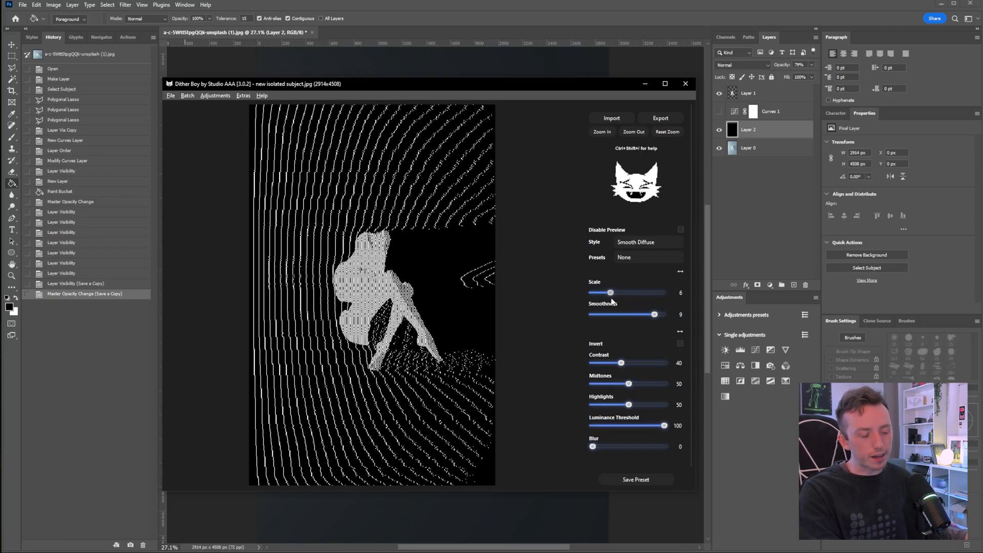
Zoom in on the dithered a-c-5WttStpgQQk-uns2plash.jpg, set its Midtones to 49 and the Luminance Threshold to 98.
left_click(602, 132)
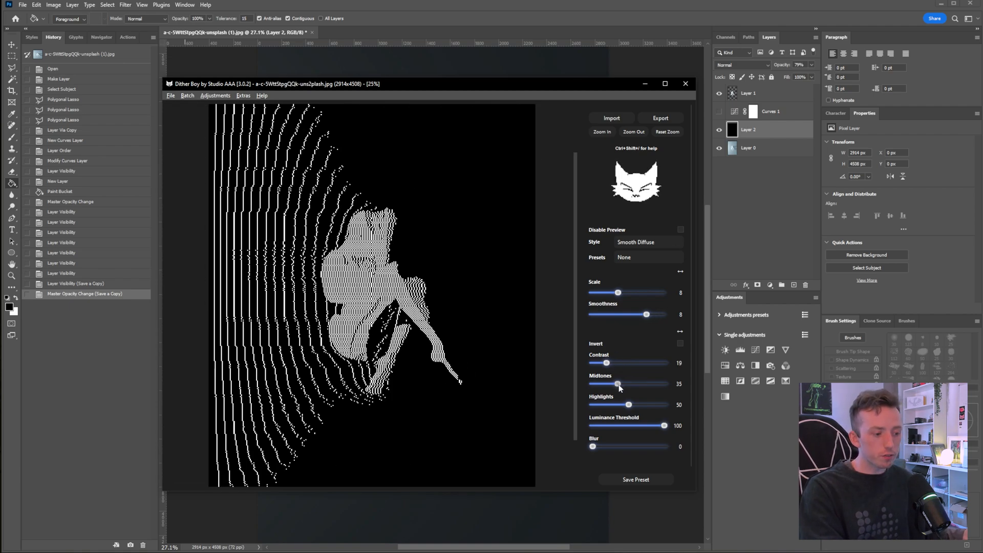
left_click_drag(619, 388, 629, 389)
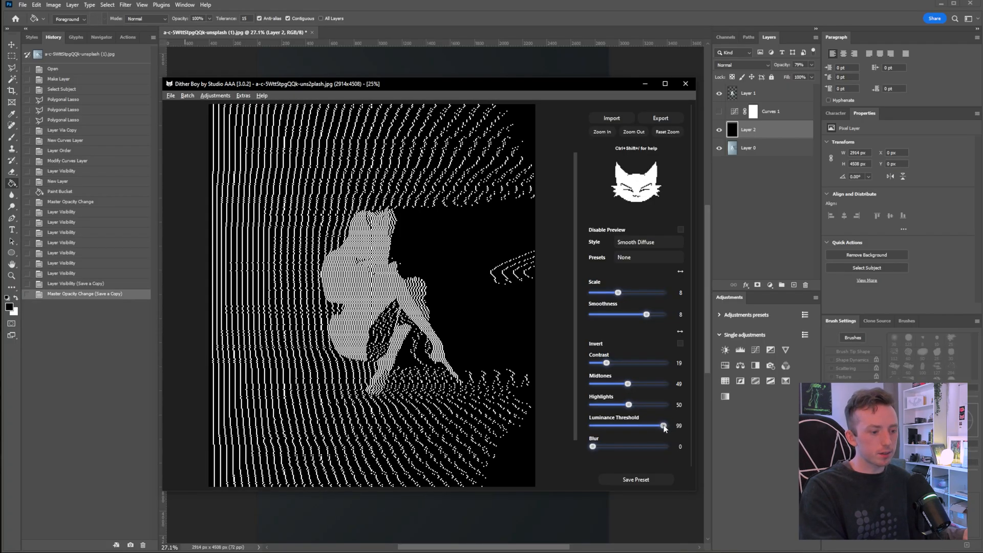
left_click_drag(664, 426, 663, 426)
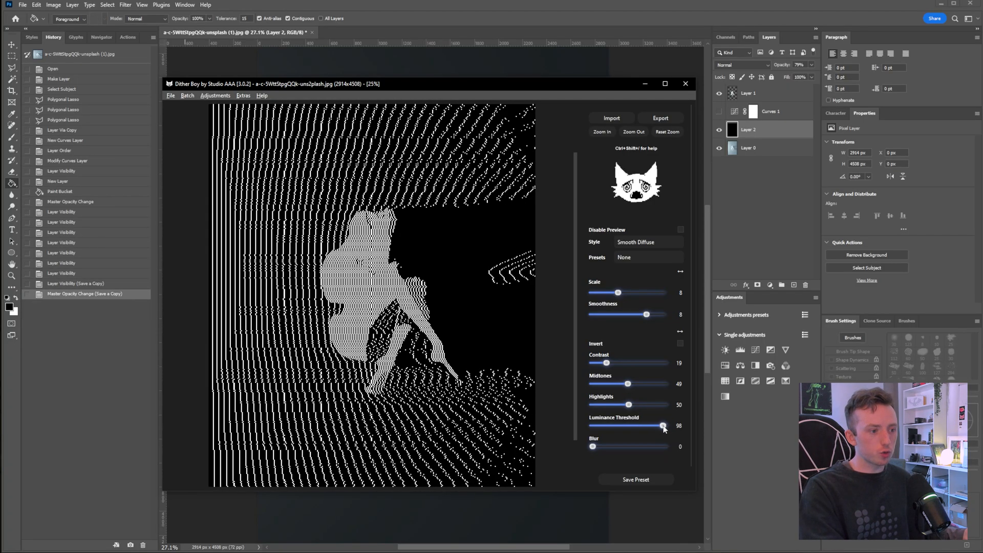
Refine the line pattern with Scale 7, Smoothness 9, Contrast 11, Highlights 32 and Luminance Threshold 85.
left_click_drag(606, 365, 600, 364)
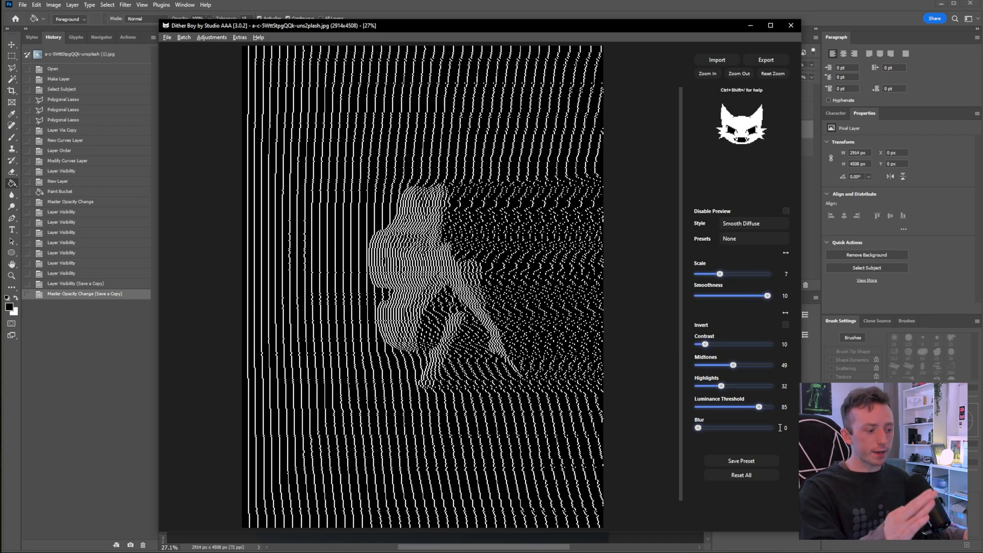
left_click_drag(767, 295, 760, 295)
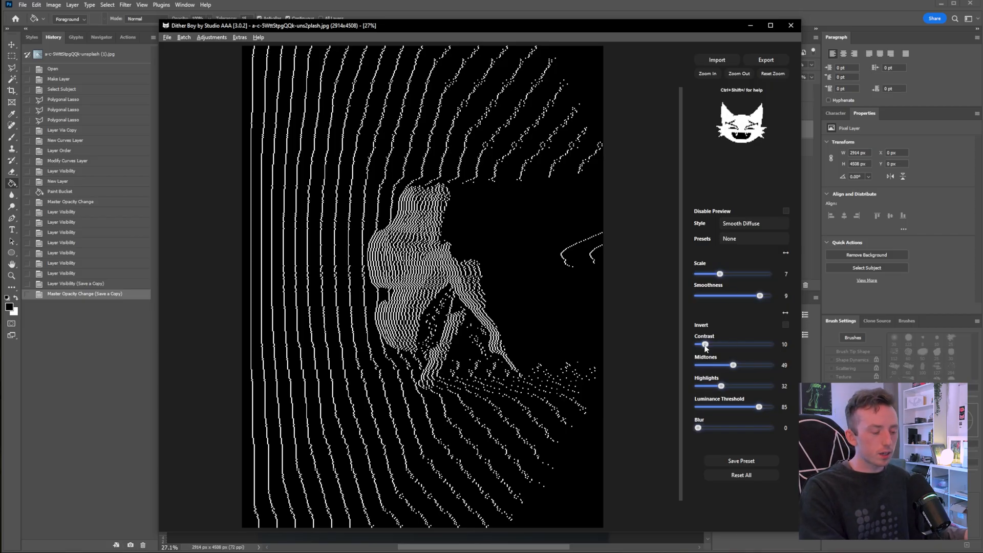
left_click_drag(704, 344, 705, 345)
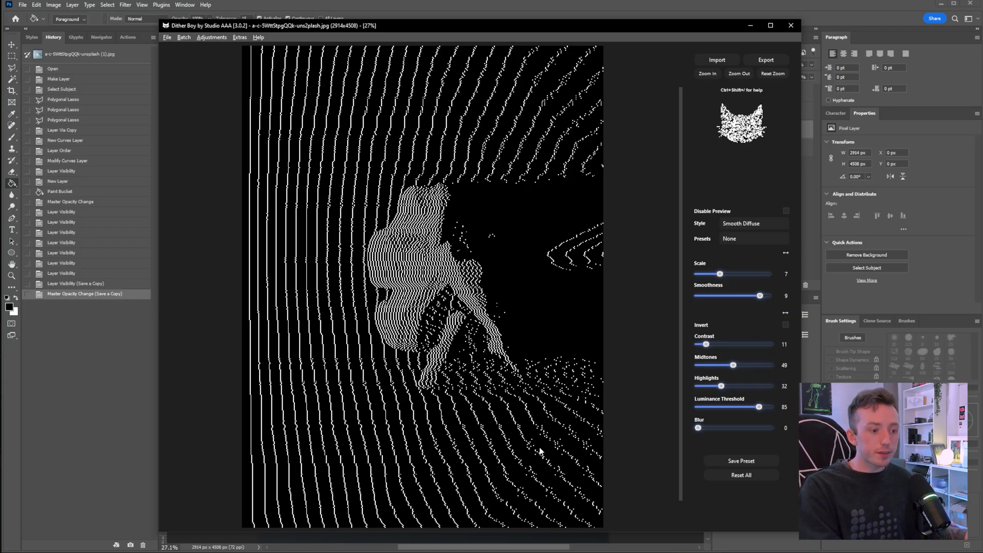
Save the current dither settings as a preset named youtube tutorial preset.
left_click(743, 461)
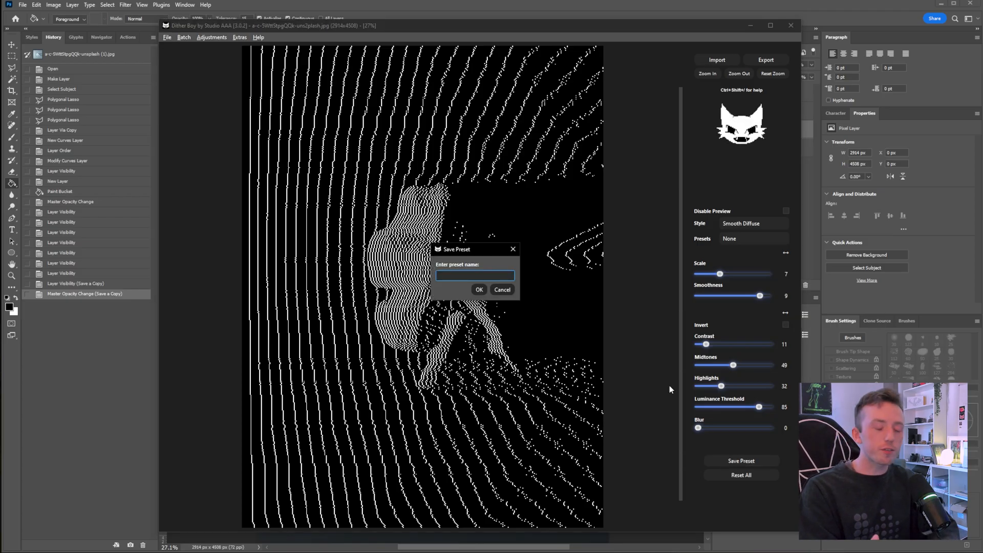
type("tuto")
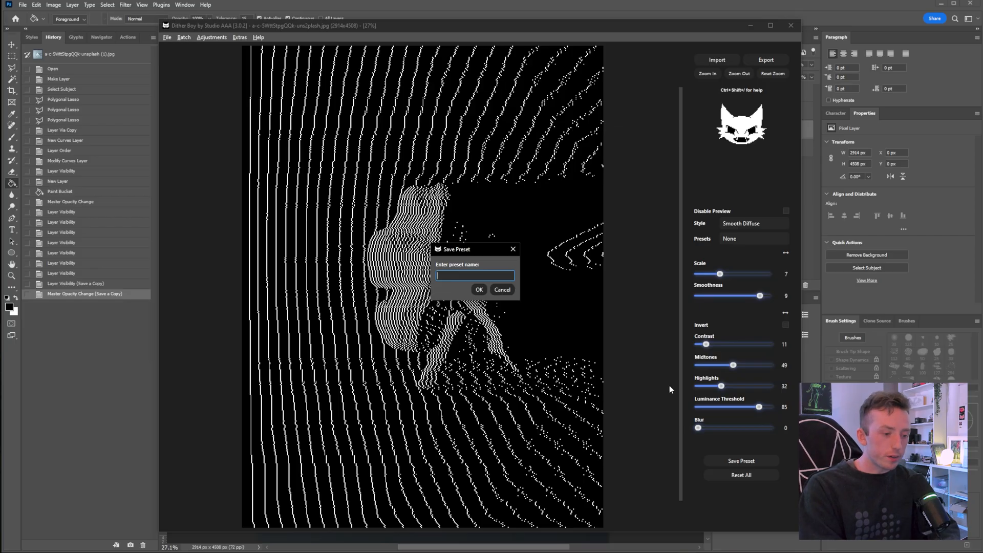
type("rial preset")
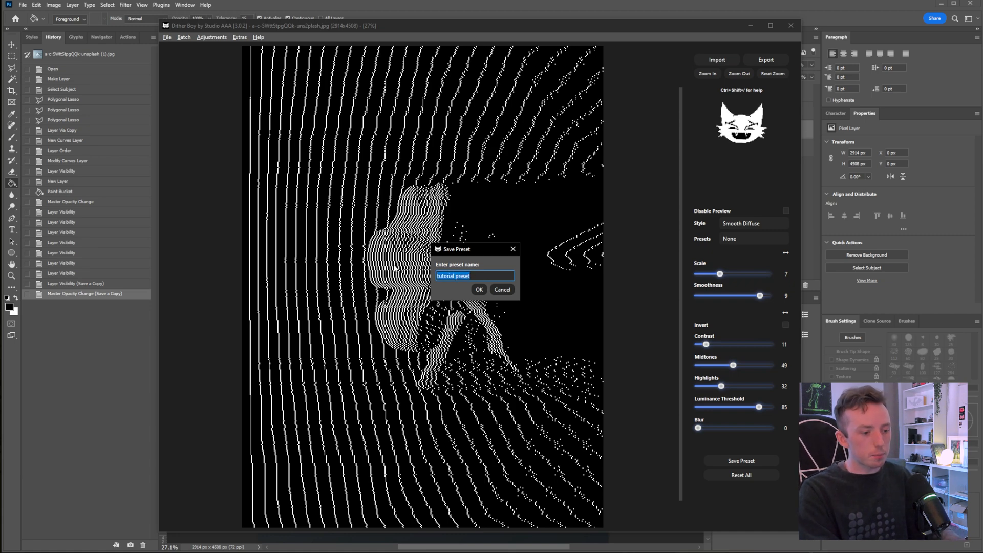
type("youtube")
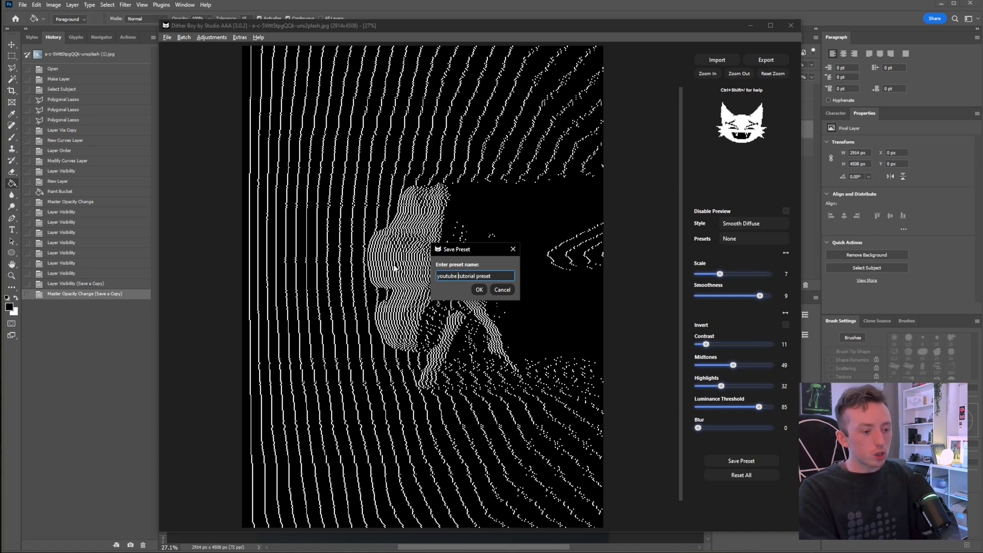
left_click(479, 289)
left_click(536, 289)
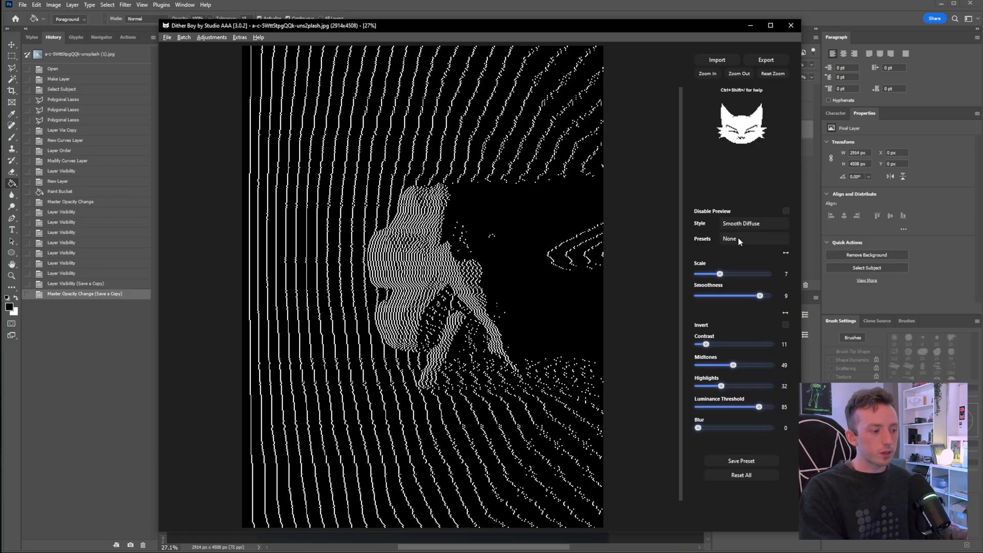
Look through the saved presets, randomize the dither settings and load the youtube tutorial preset.
left_click(738, 238)
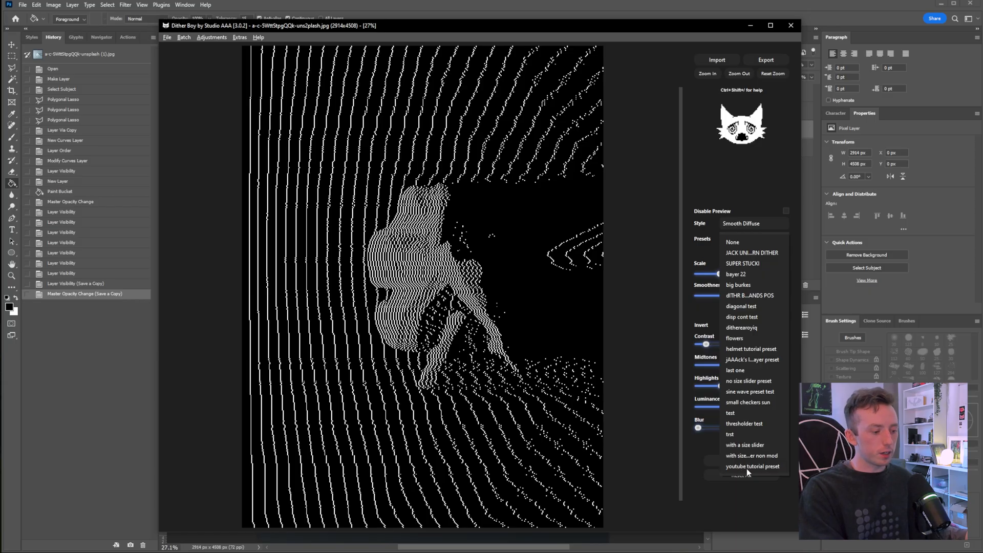
left_click(711, 462)
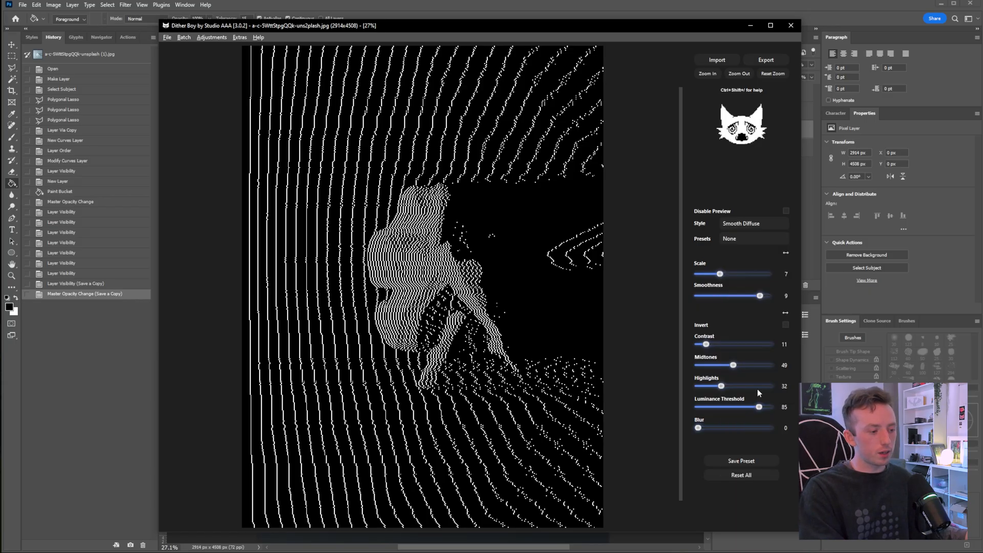
left_click(785, 313)
left_click(785, 253)
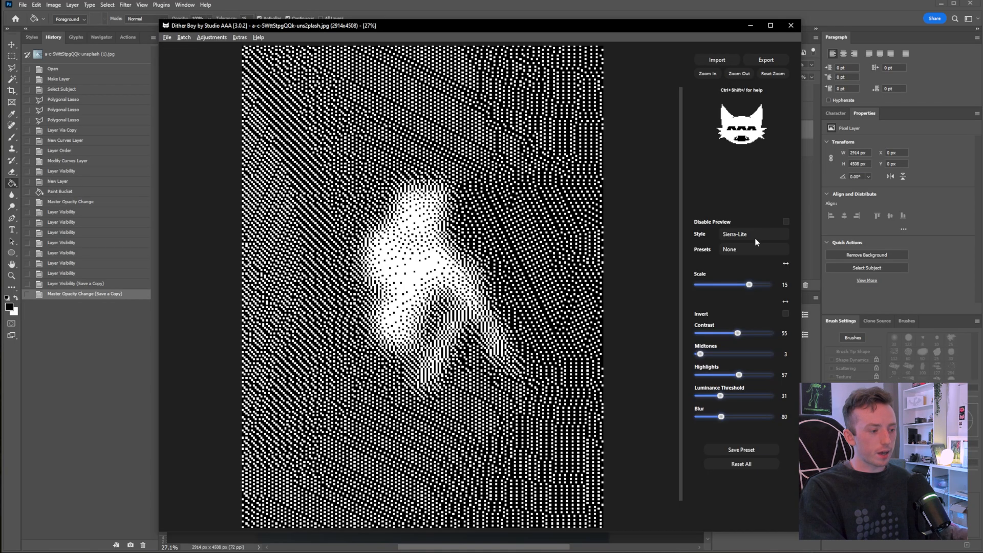
left_click(760, 249)
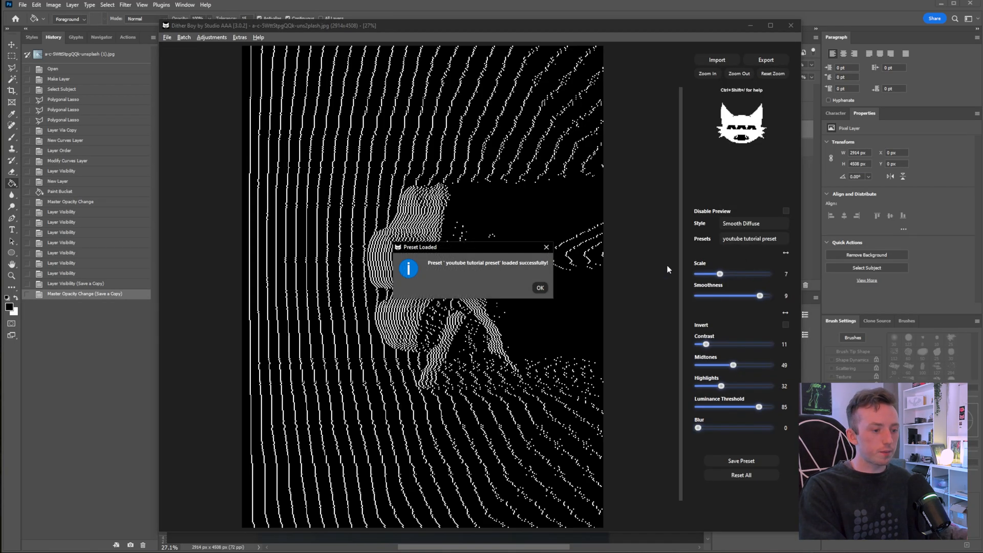
left_click(540, 288)
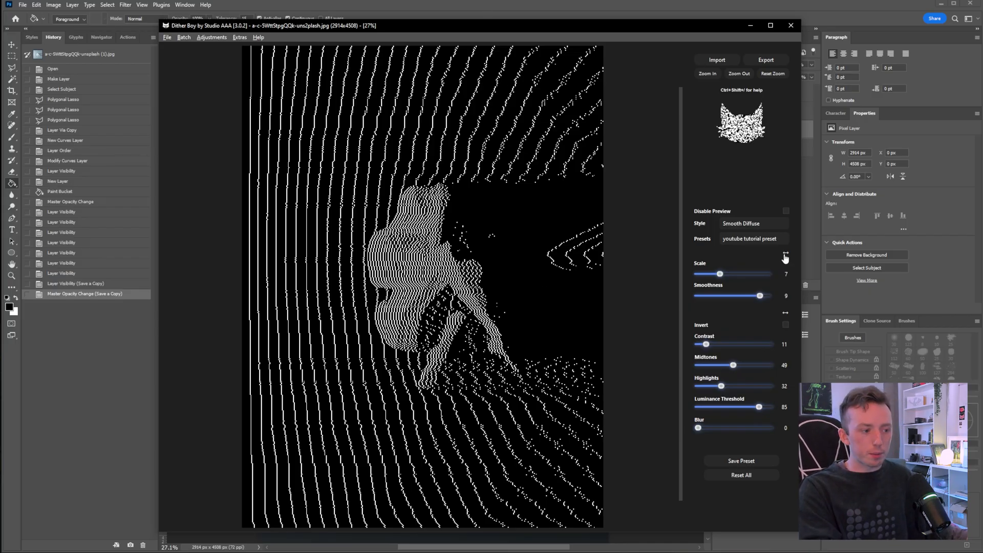
Switch to After Effects and create a composition from the a-c-5WttStpgQQk-uns2plash.jpg image.
left_click(750, 27)
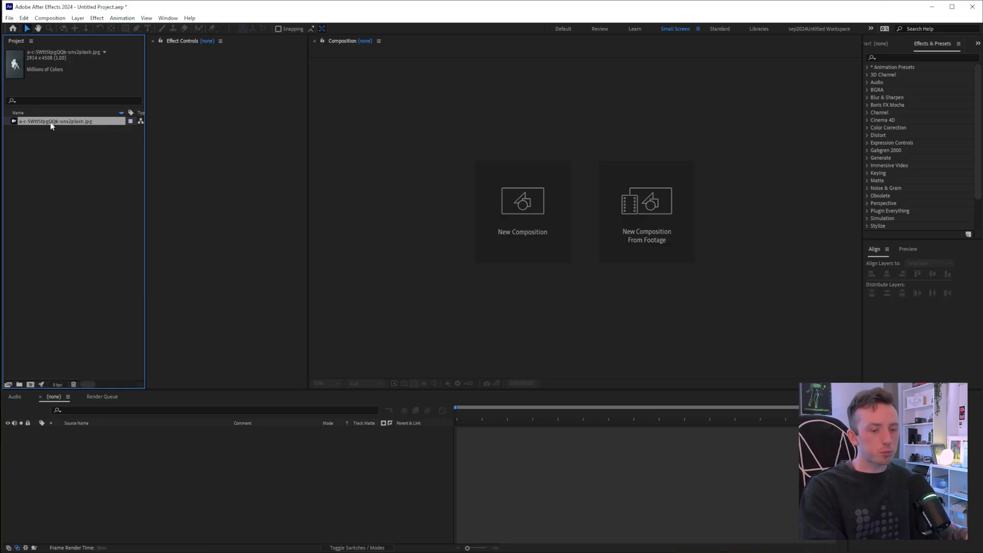
left_click_drag(50, 121, 524, 202)
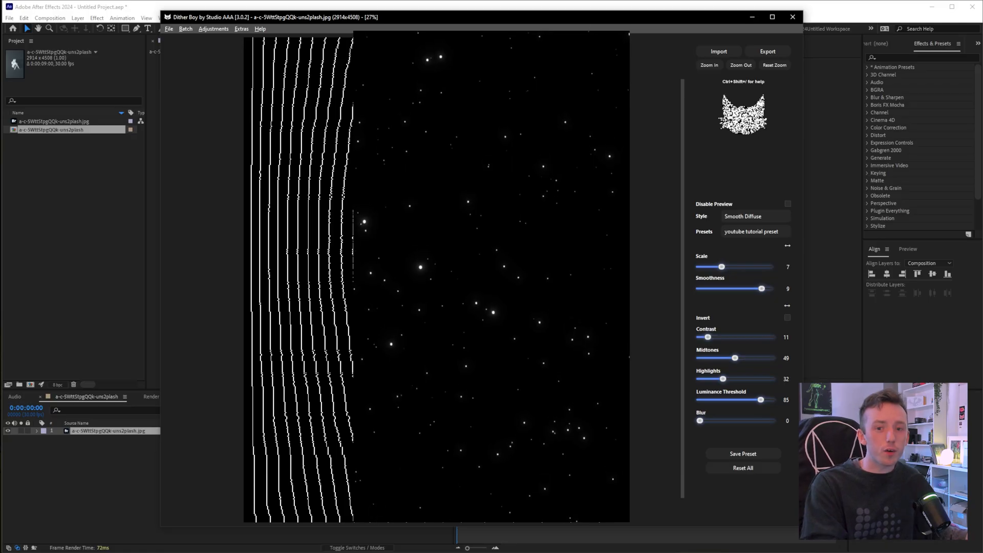
Open the Studio AAA Discord server from Dither Boy and view the animation stills in the previews channel.
left_click(239, 32)
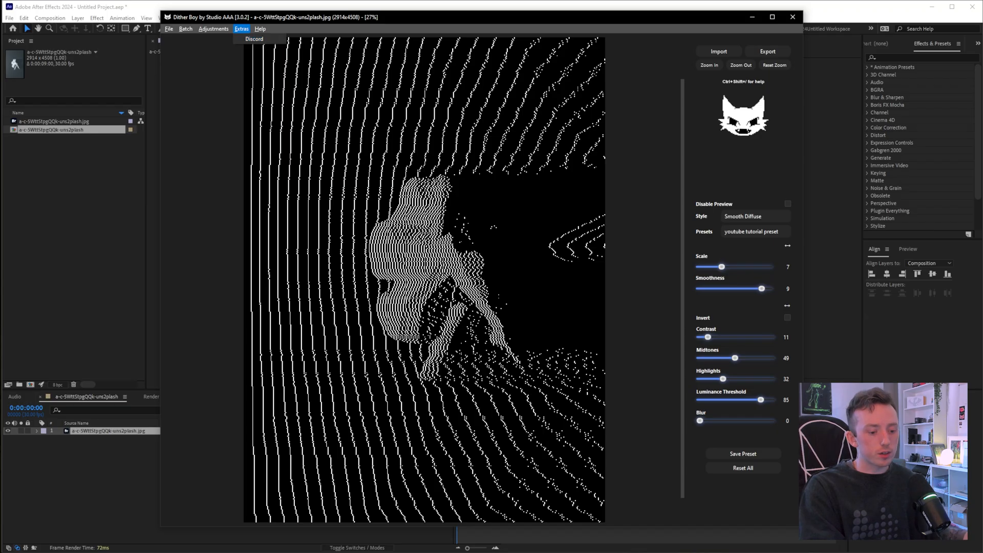
left_click(255, 39)
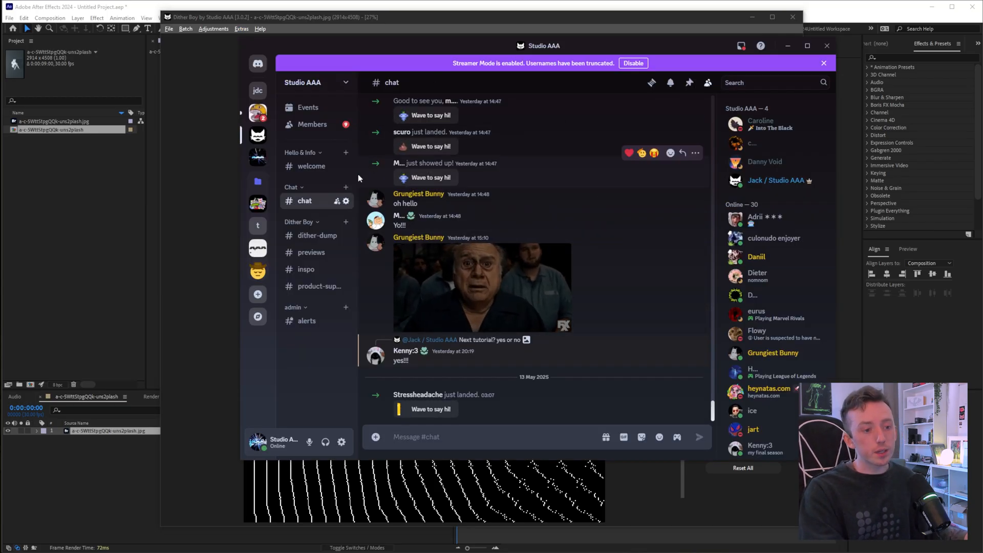
left_click(311, 252)
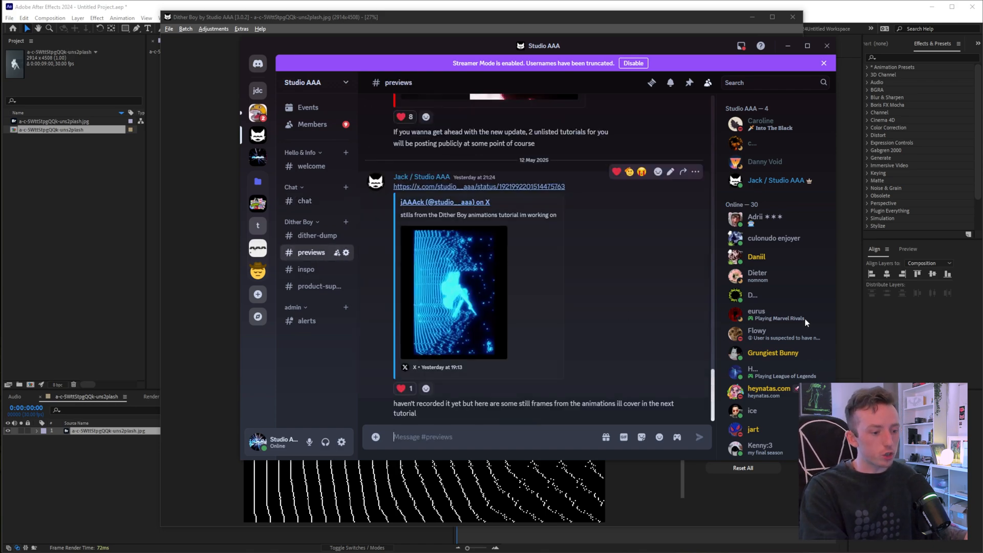
left_click_drag(806, 322, 438, 403)
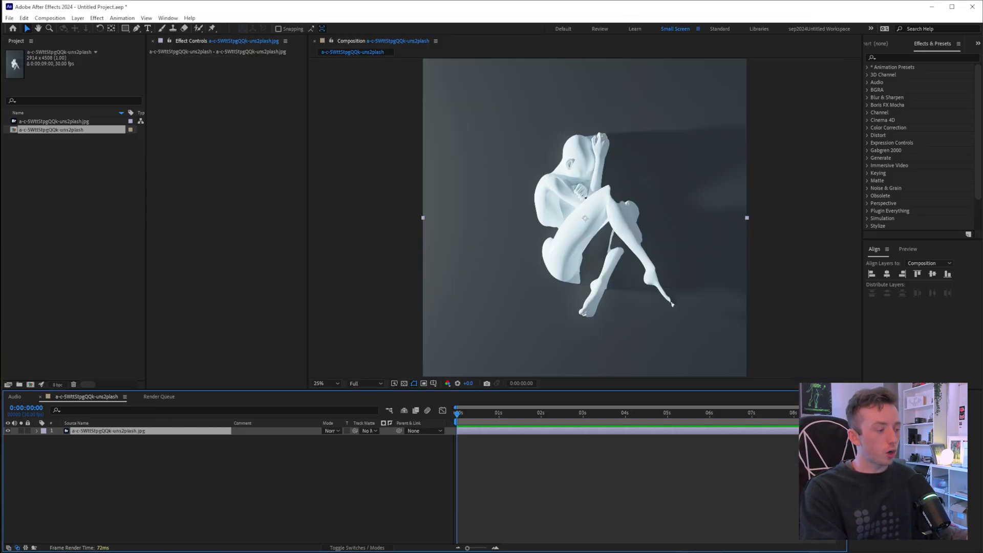
In After Effects, add GLOWING RAIN.mp4 above the image layer and scale it to fill the composition.
left_click_drag(3, 481, 194, 486)
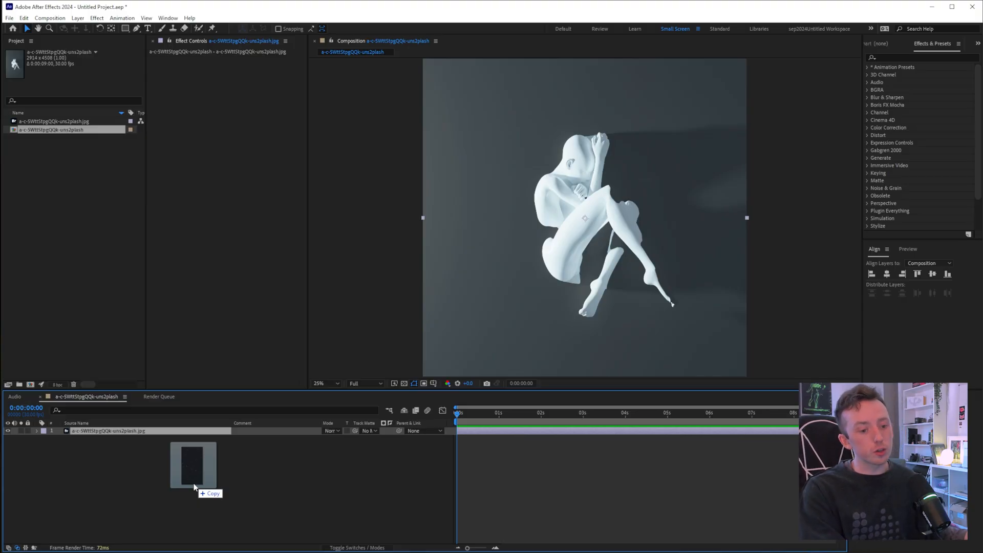
left_click_drag(193, 483, 296, 471)
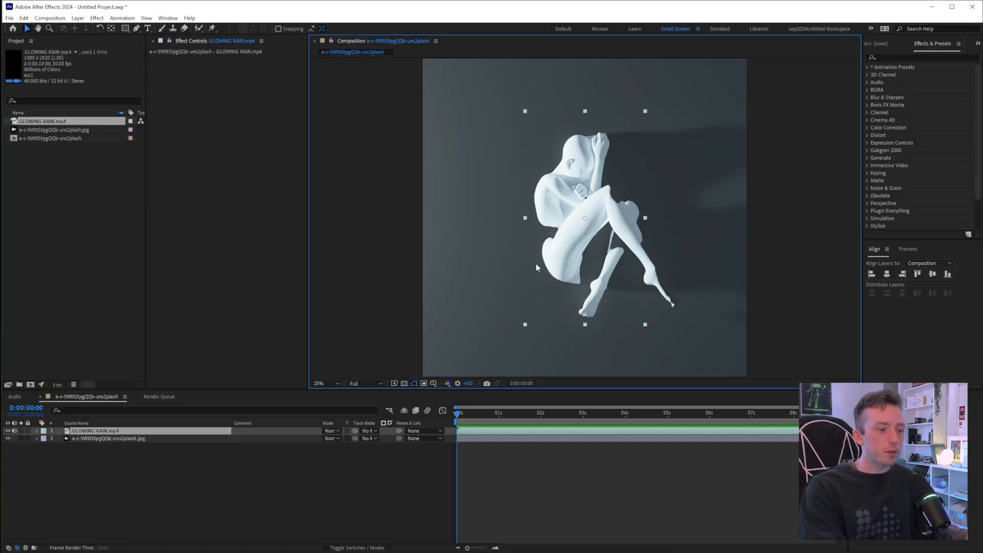
left_click_drag(930, 442, 970, 442)
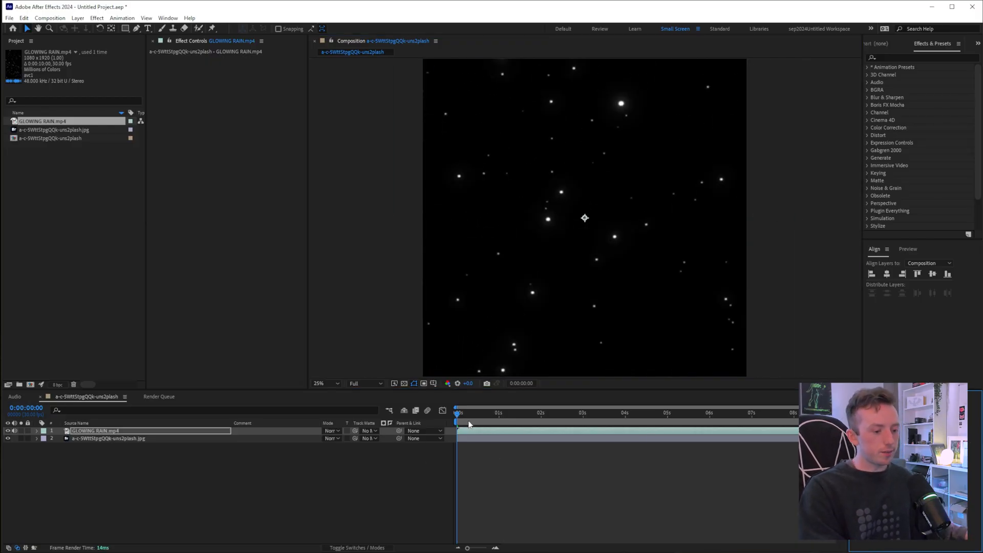
Set the GLOWING RAIN.mp4 layer's blending mode to Screen and play back the composition.
left_click_drag(467, 420, 696, 419)
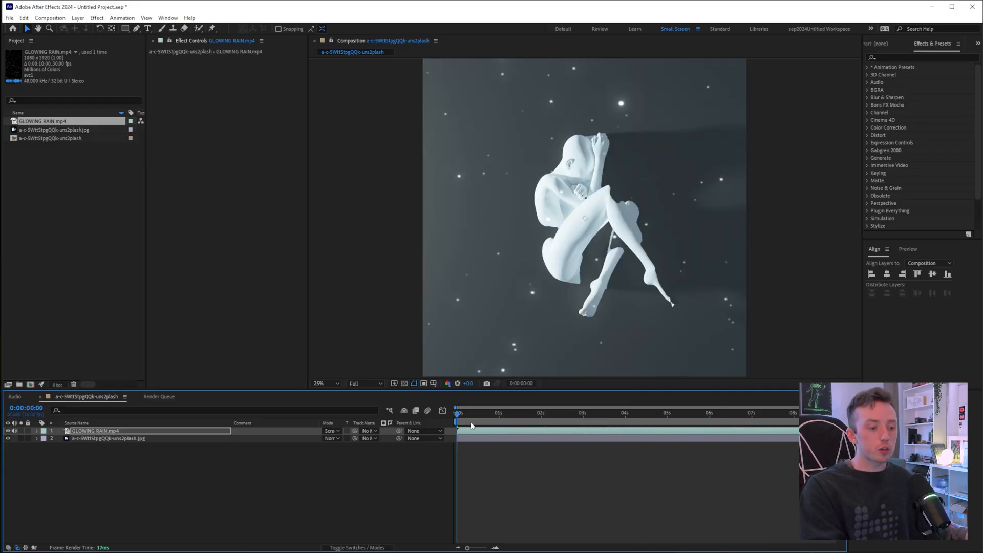
key("space")
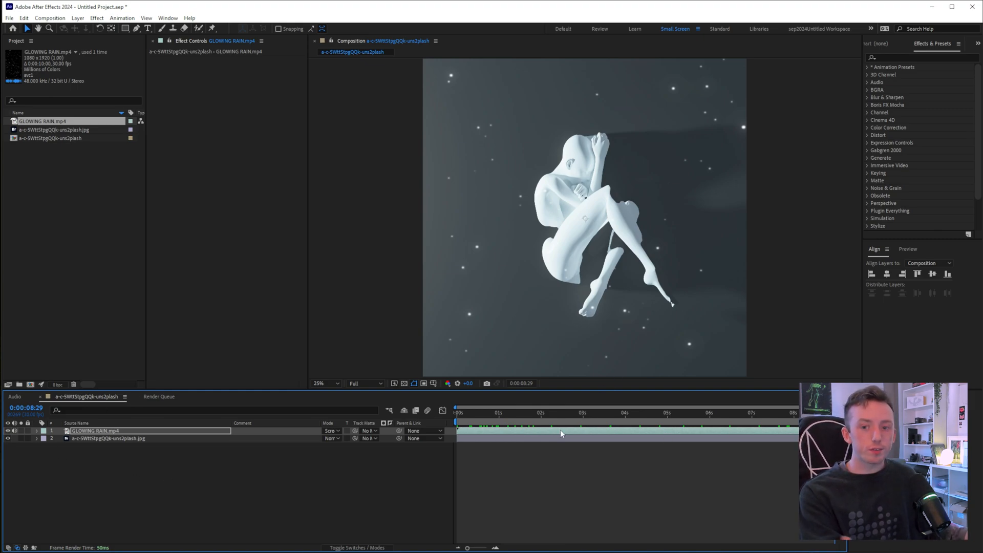
Hide the GLOWING RAIN.mp4 layer and add an adjustment layer above it.
left_click(8, 430)
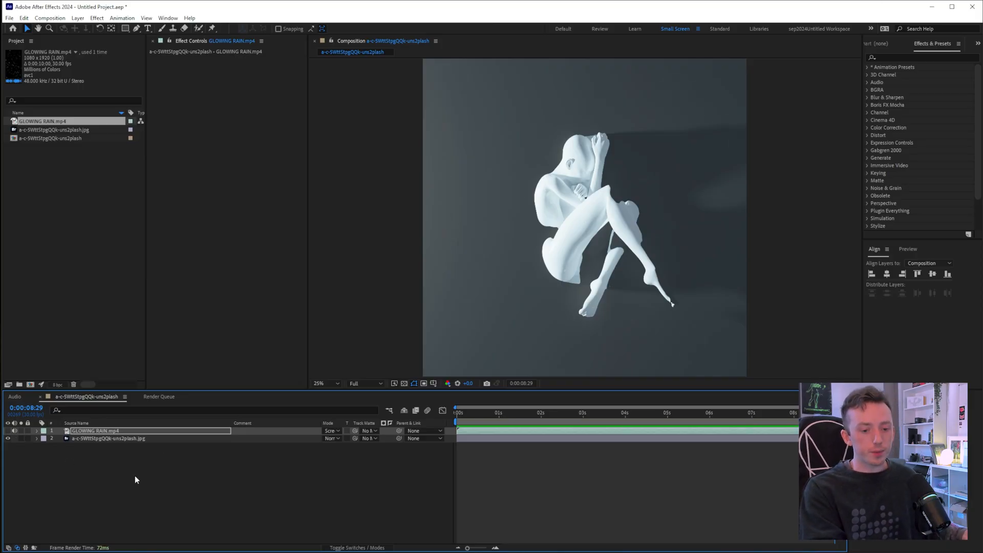
right_click(168, 475)
mouse_move(225, 482)
left_click(328, 551)
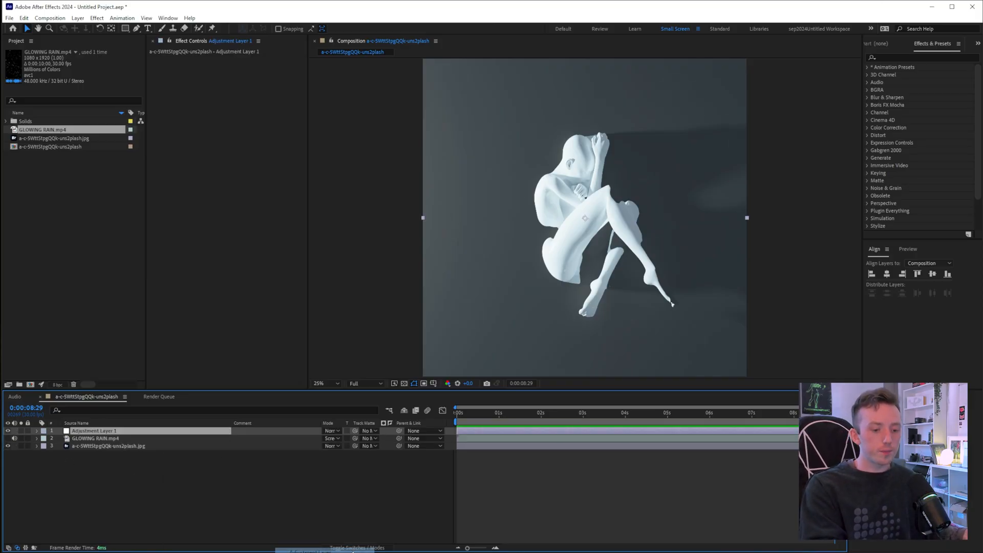
Search the effects for snowfall and apply CC Snowfall to the adjustment layer.
left_click(169, 18)
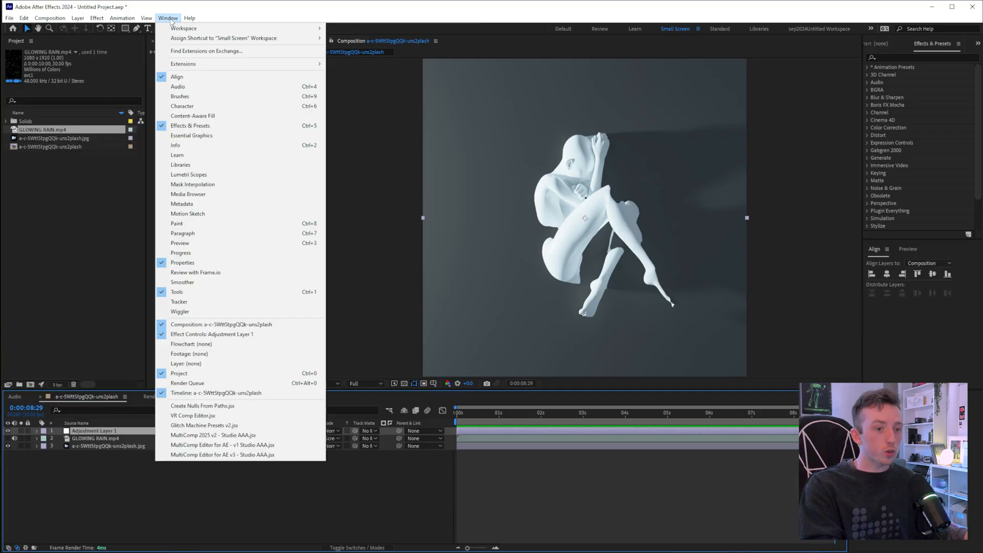
left_click(177, 126)
type("snowfall")
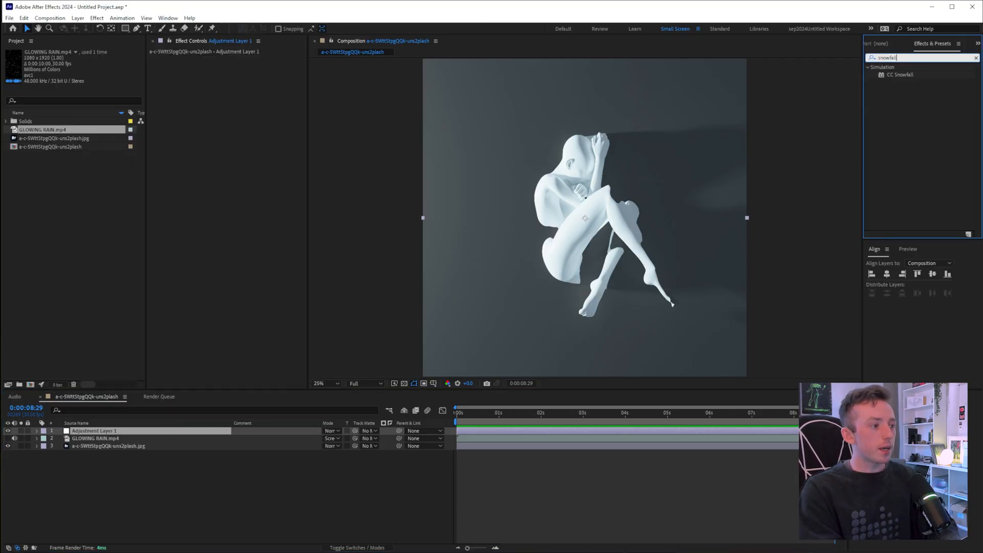
left_click_drag(899, 75, 114, 439)
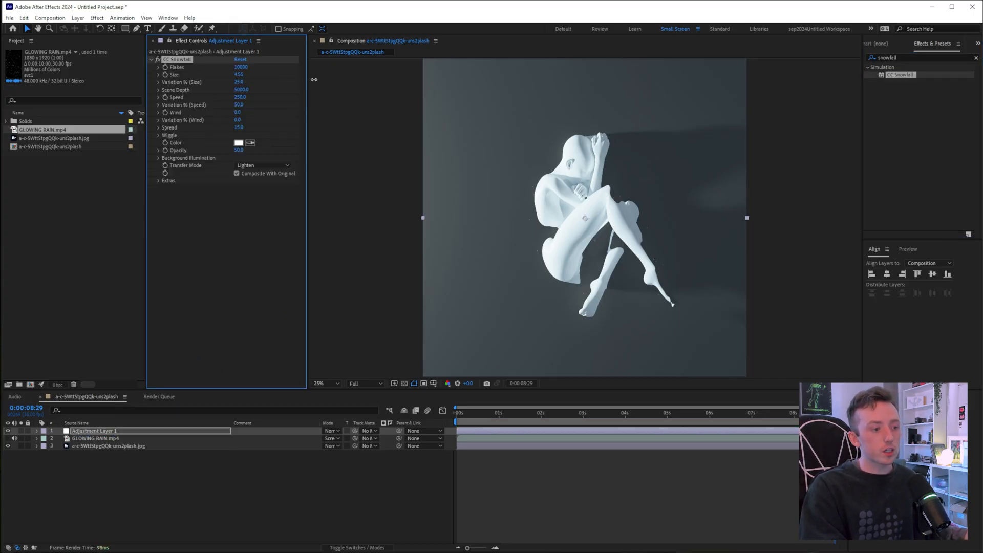
Set CC Snowfall's Flakes to 700, Size to about 15, Opacity to 100 and background illumination Influence to 0.
left_click_drag(802, 109, 684, 138)
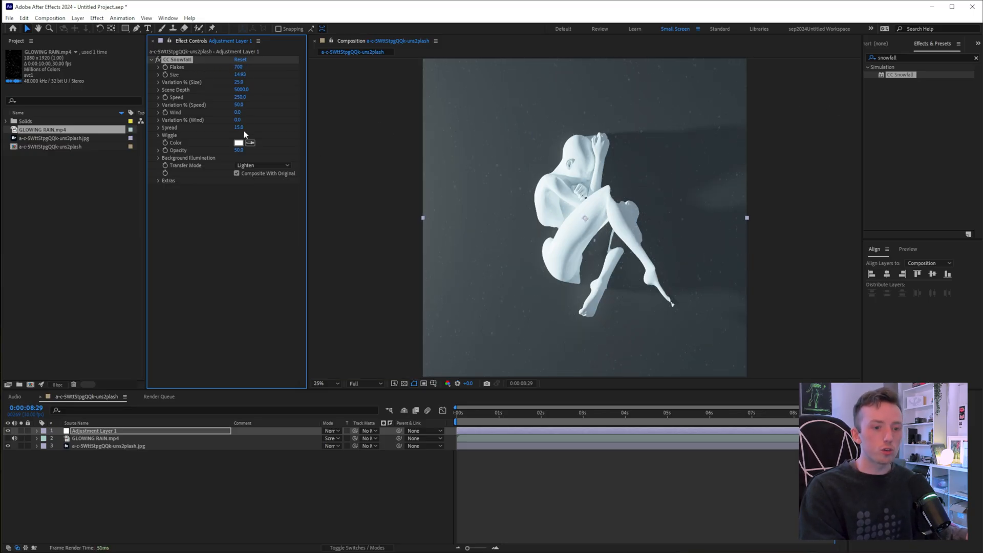
left_click_drag(239, 150, 639, 167)
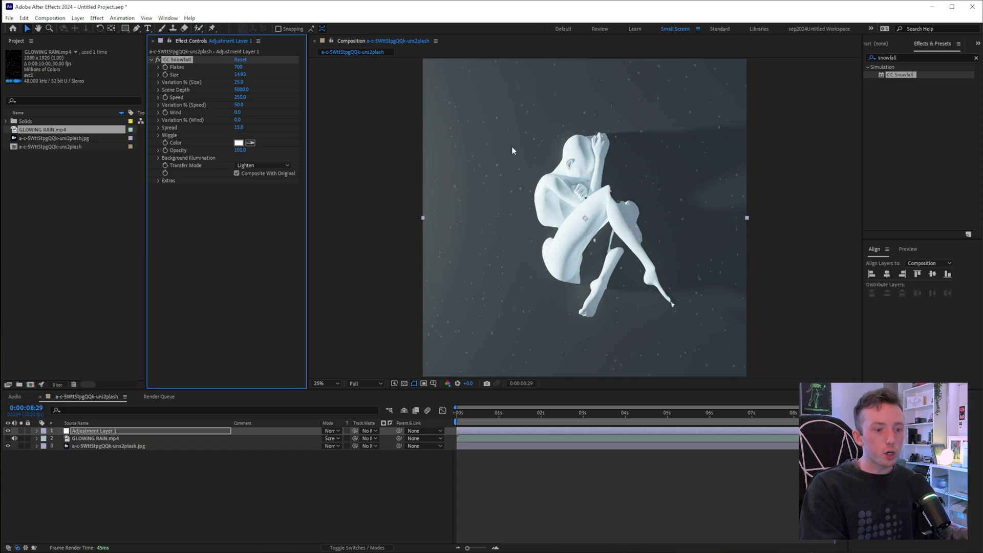
left_click(159, 159)
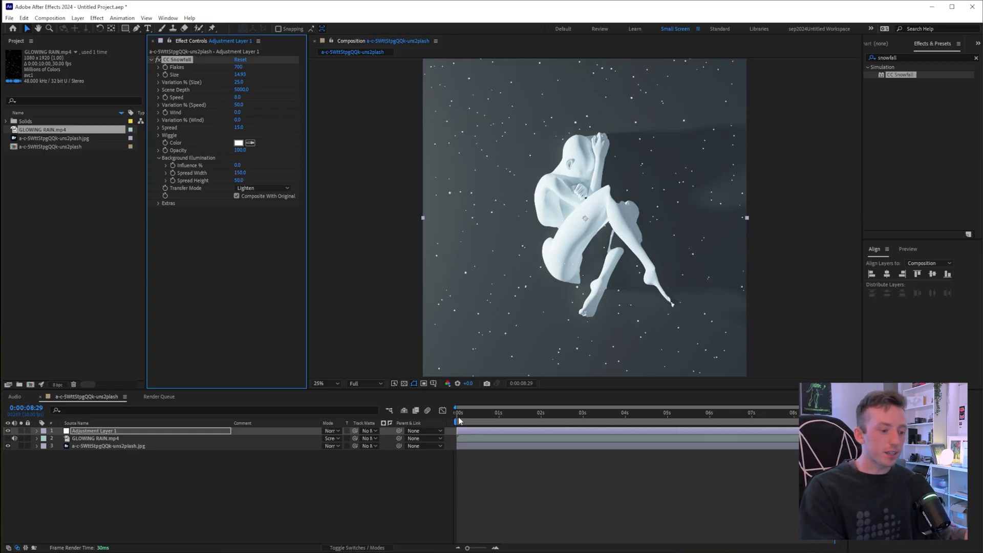
Set CC Snowfall's Wiggle Amount to 0 on the adjustment layer and play back the composition.
left_click_drag(459, 416, 529, 426)
left_click(158, 135)
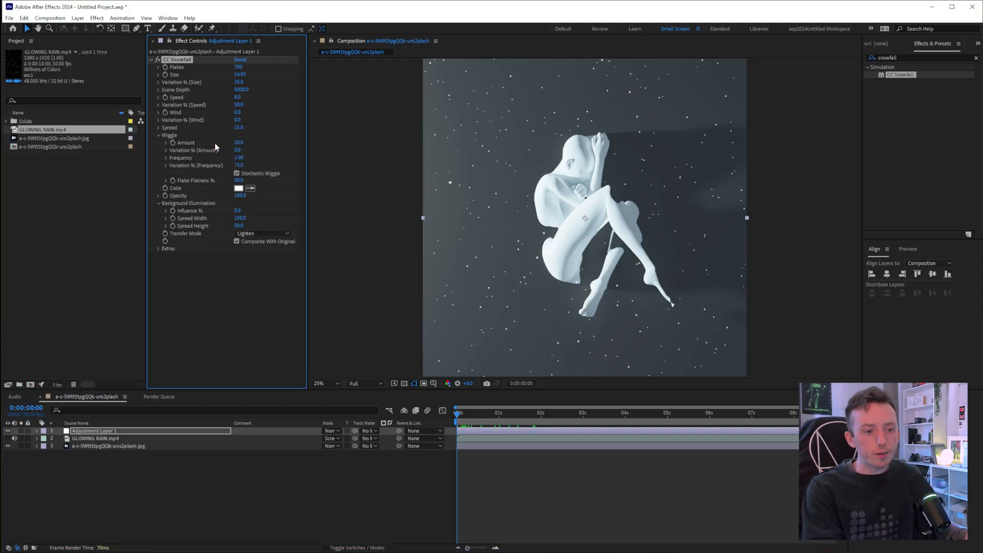
left_click(166, 143)
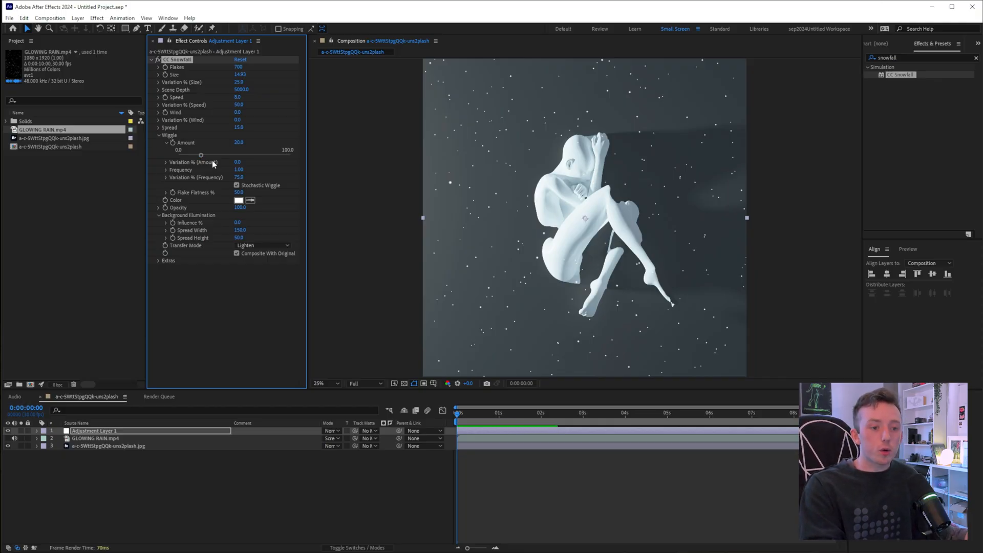
left_click_drag(203, 156, 171, 157)
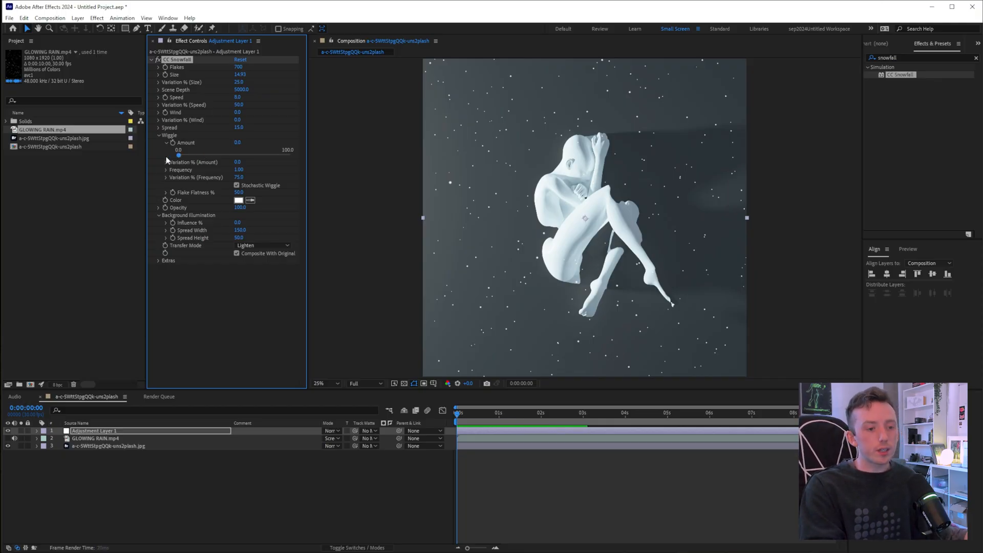
left_click(345, 415)
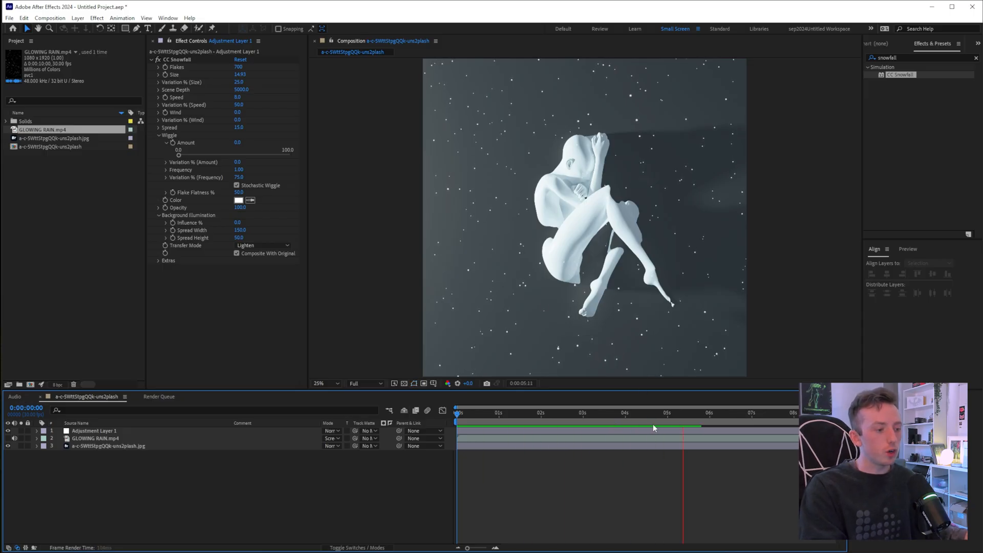
mouse_move(524, 425)
left_mouse_down()
mouse_move(483, 420)
mouse_move(604, 428)
left_mouse_up()
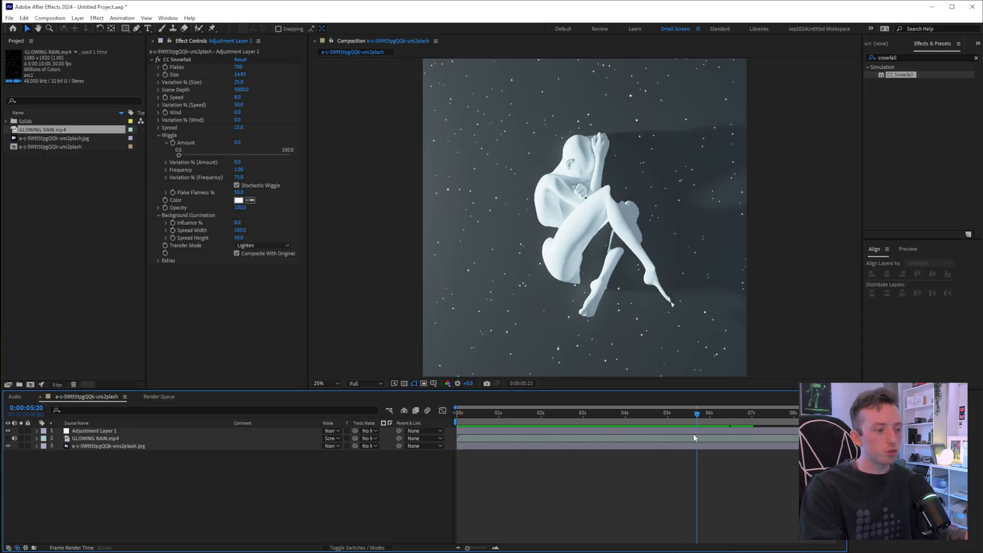
key("space")
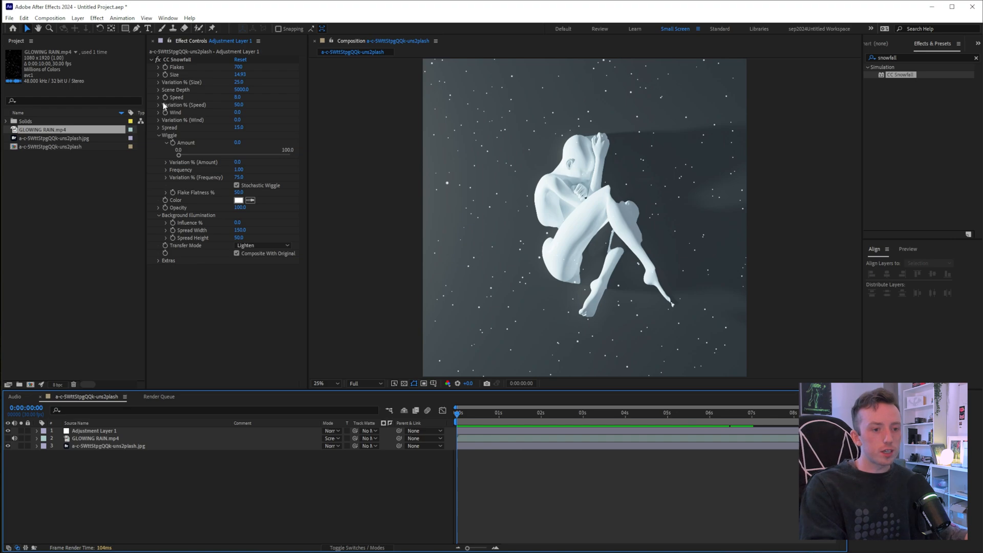
Set CC Snowfall's Speed to about 102.6 and preview the falling flakes.
left_click(158, 97)
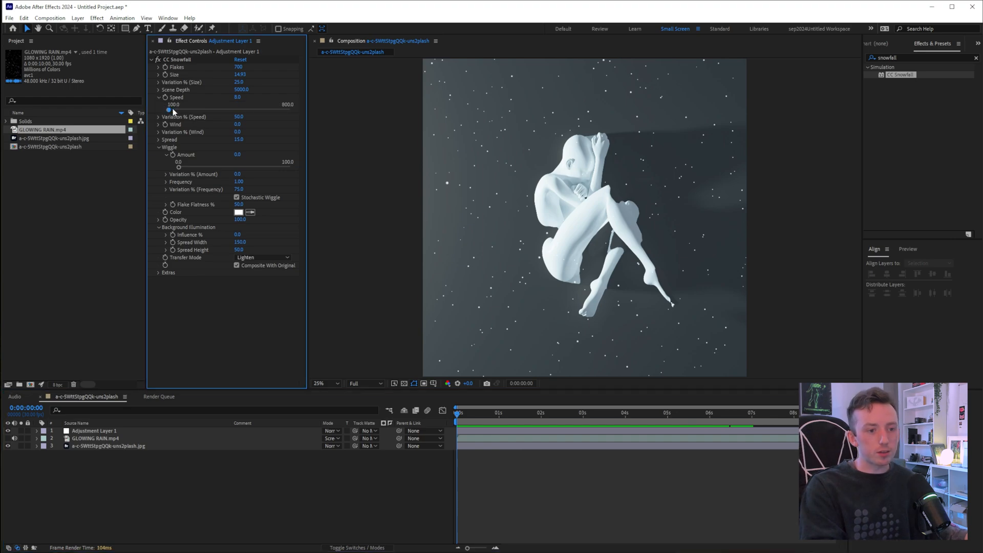
left_click_drag(173, 112, 175, 112)
left_click_drag(468, 421, 136, 511)
Create a composition-sized black solid and place it directly below Adjustment Layer 1.
right_click(93, 485)
left_click(58, 475)
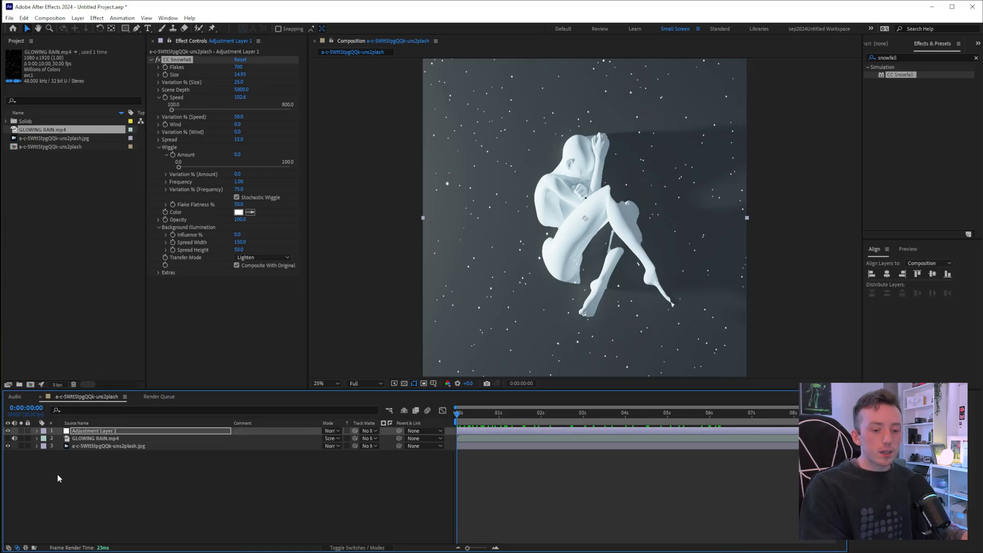
right_click(114, 476)
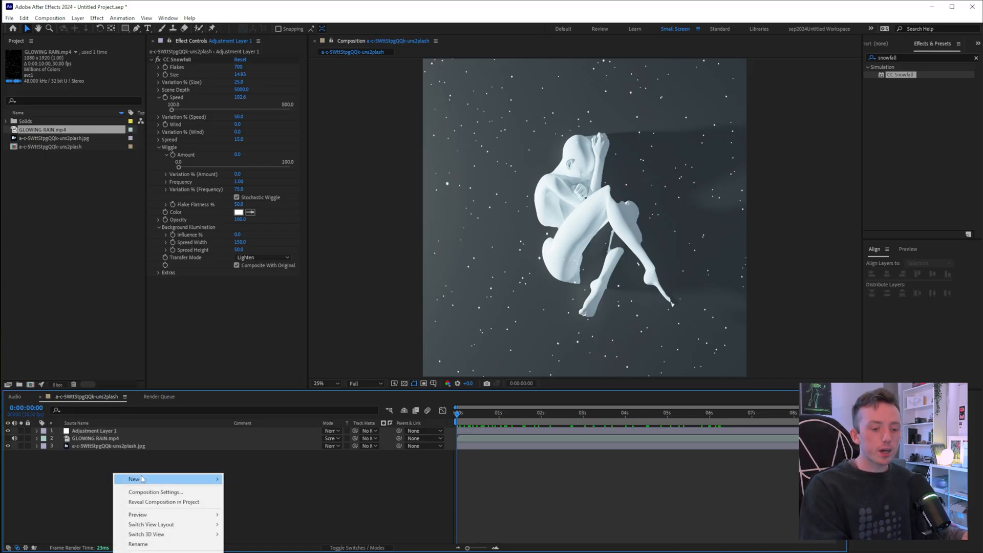
mouse_move(142, 479)
left_click(246, 501)
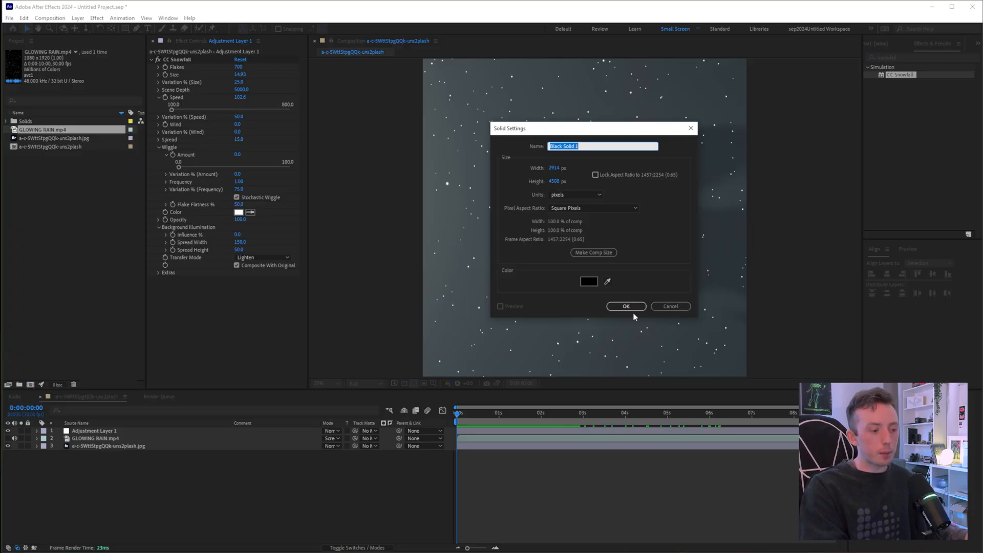
left_click(626, 307)
left_click_drag(79, 431, 83, 444)
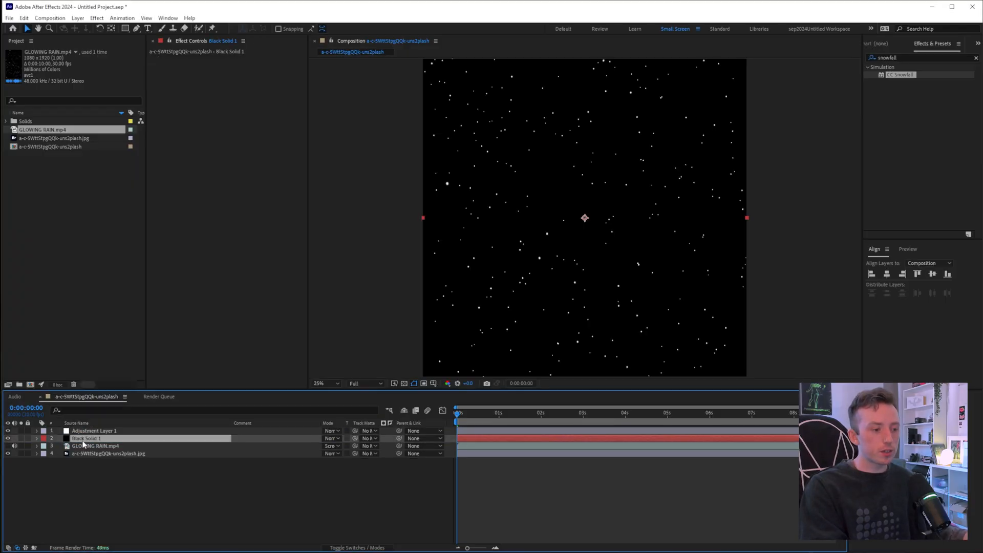
Add a second adjustment layer at the top of the stack and apply the Glow effect to it.
right_click(111, 487)
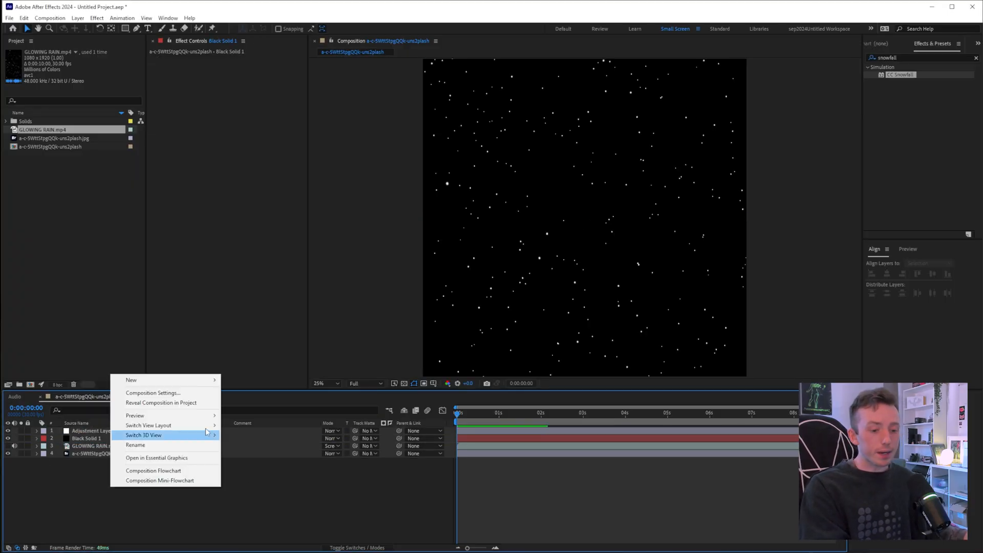
mouse_move(184, 381)
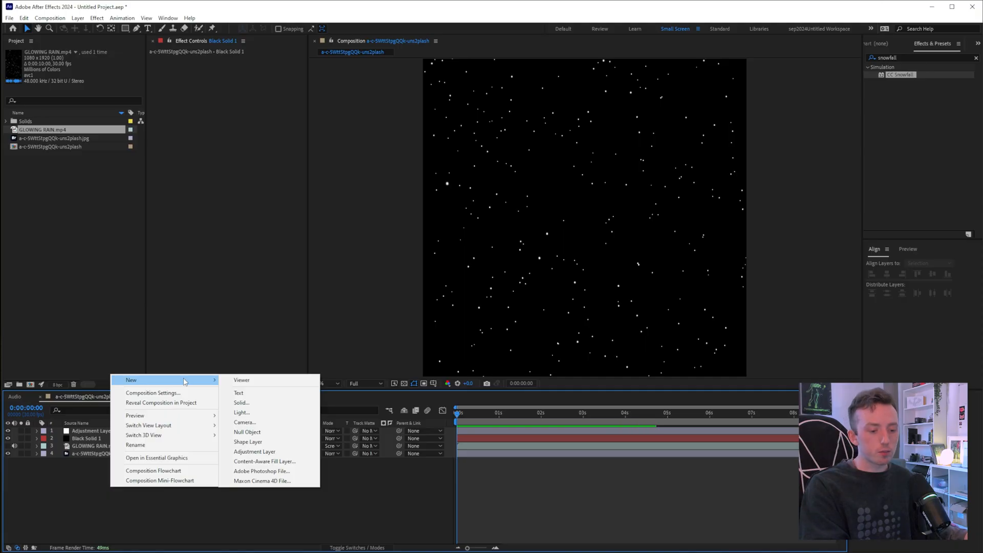
left_click(254, 451)
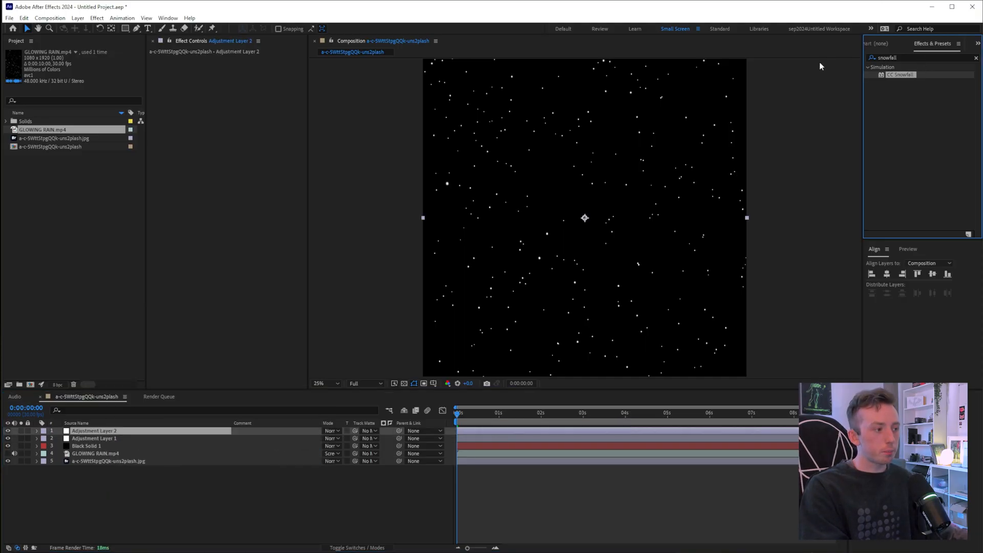
left_click(905, 58)
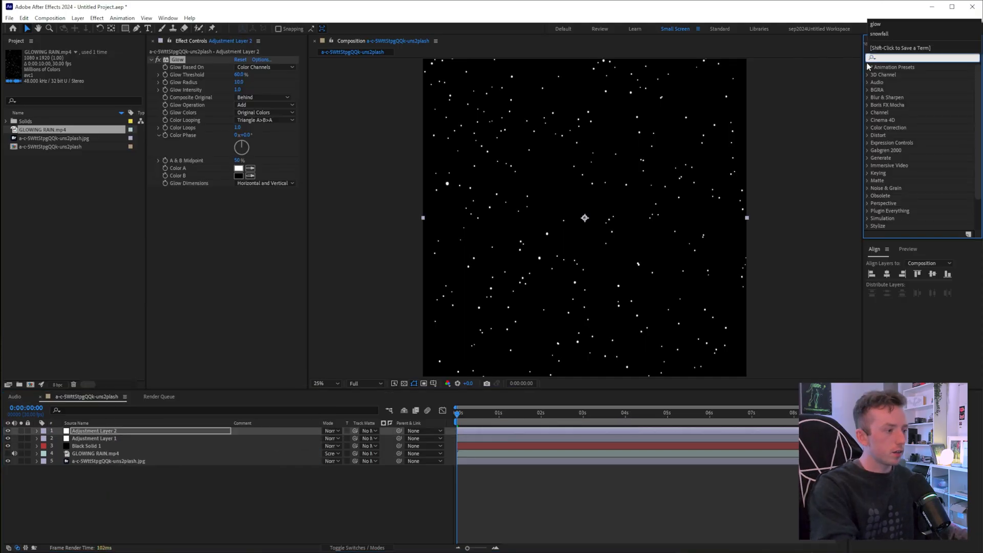
left_click(253, 212)
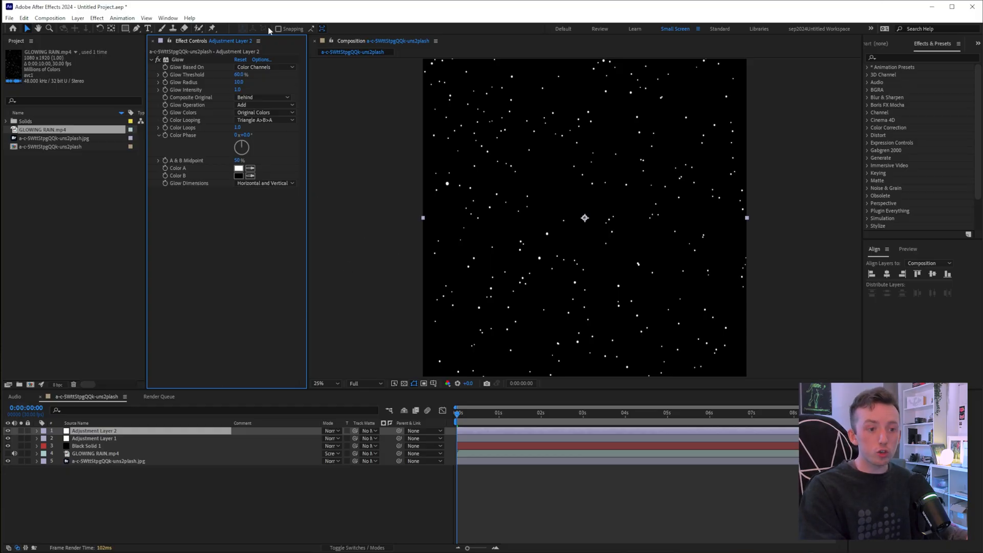
Set the Glow effect's Threshold to 0%, Radius to 61 and Intensity to 1.6.
left_click_drag(241, 75, 82, 82)
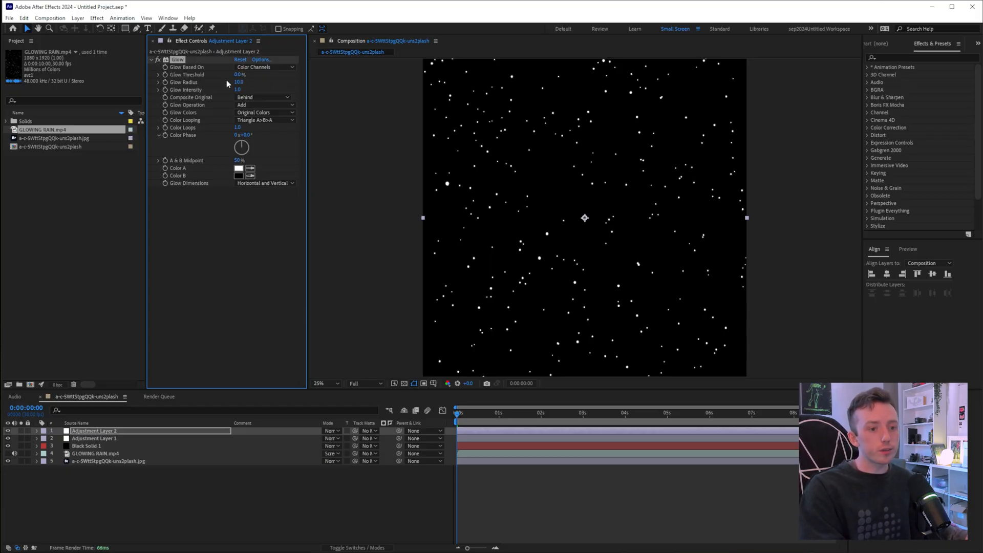
key("Return")
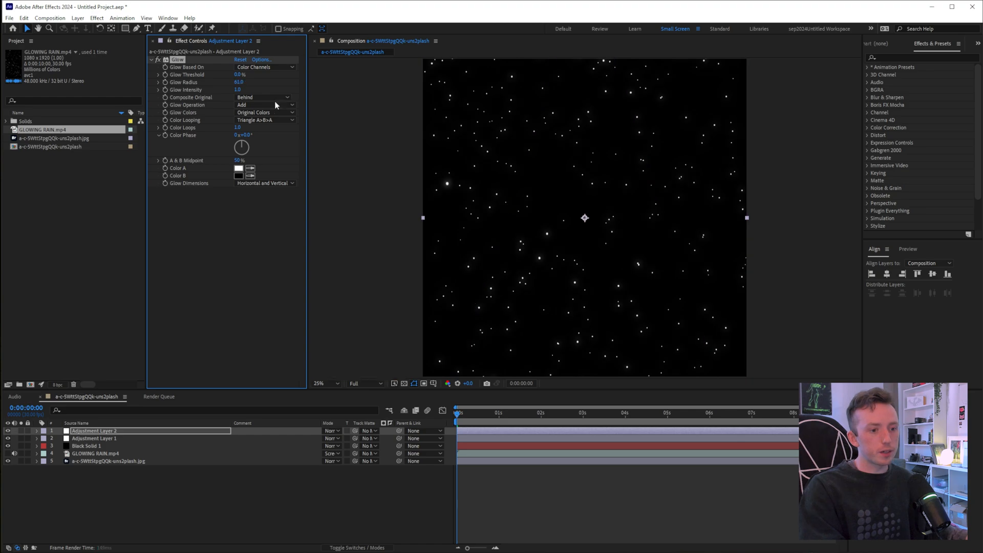
left_click_drag(239, 90, 285, 100)
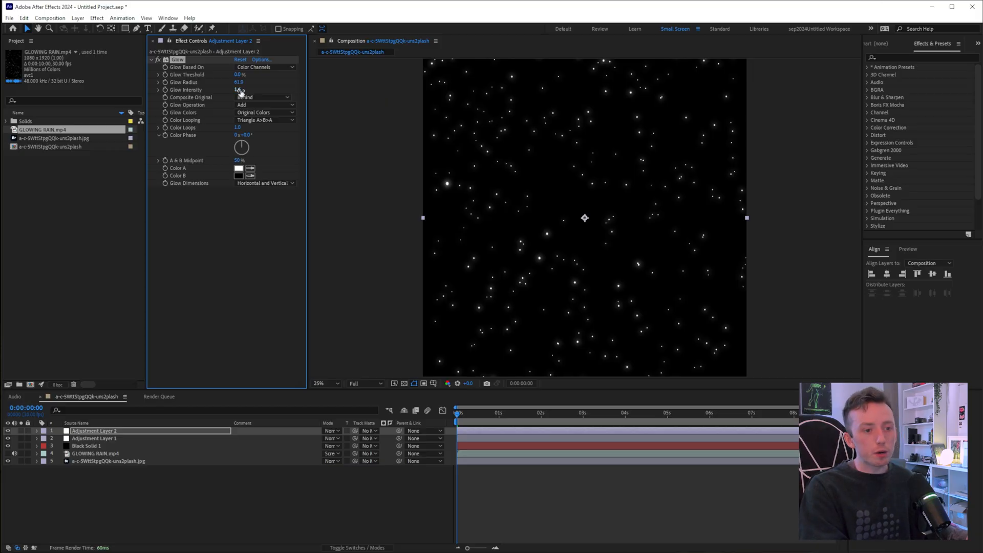
Pre-compose both adjustment layers and the black solid as Pre-comp 1, moving all attributes into the new composition.
left_click(183, 522)
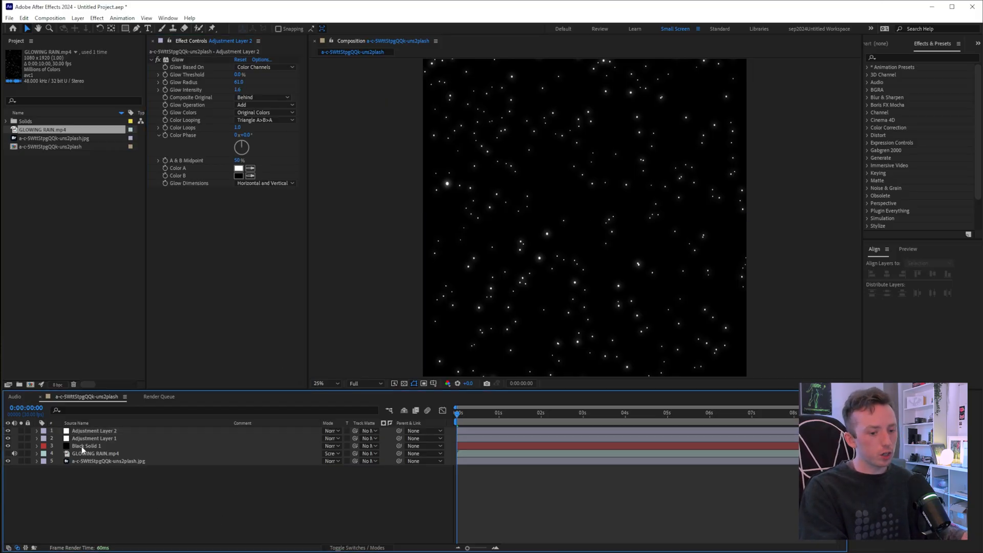
left_click(95, 446)
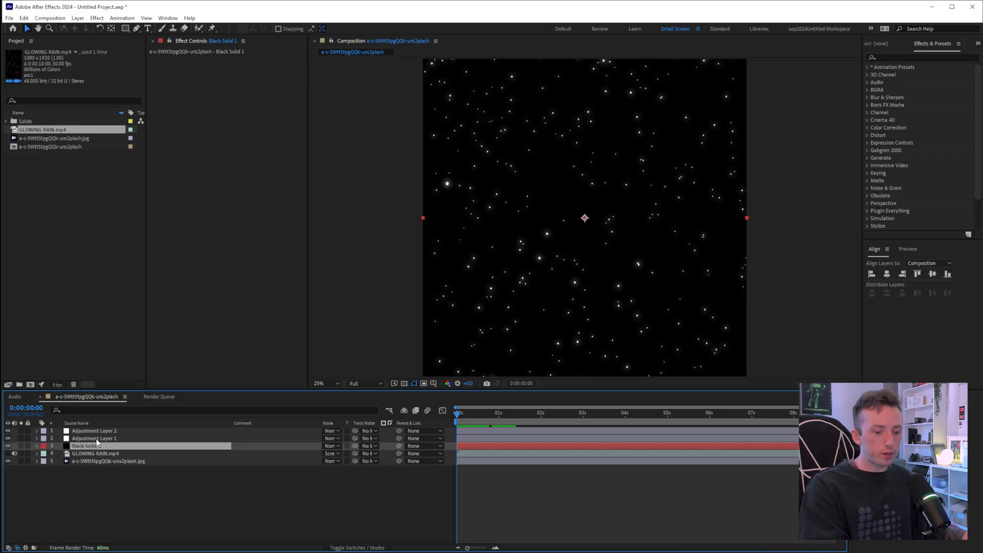
left_click(98, 431, "shift")
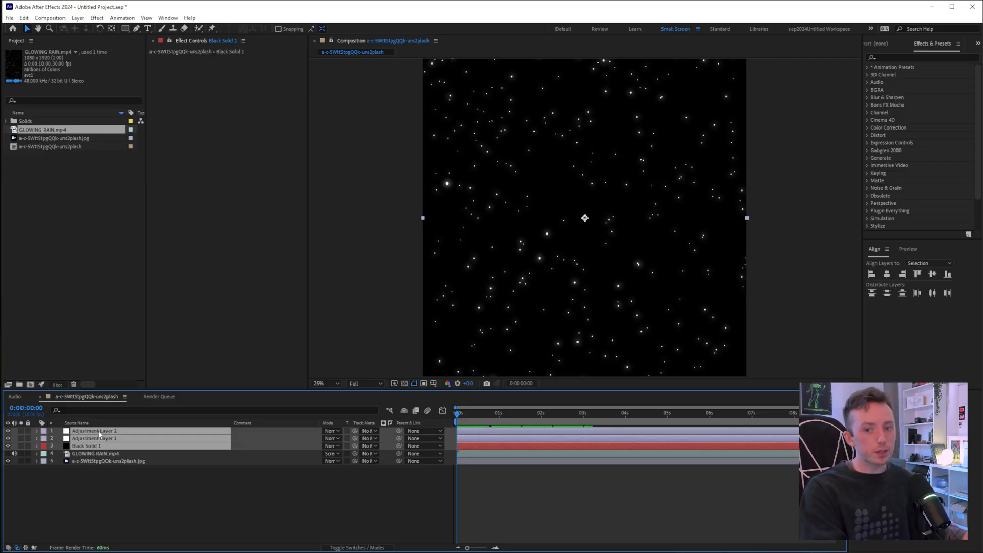
right_click(98, 431)
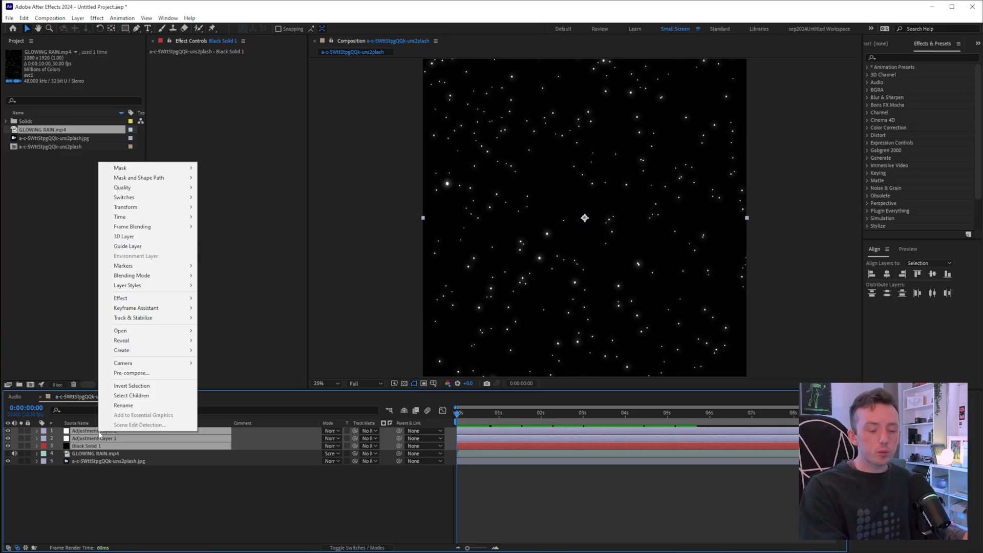
left_click(151, 373)
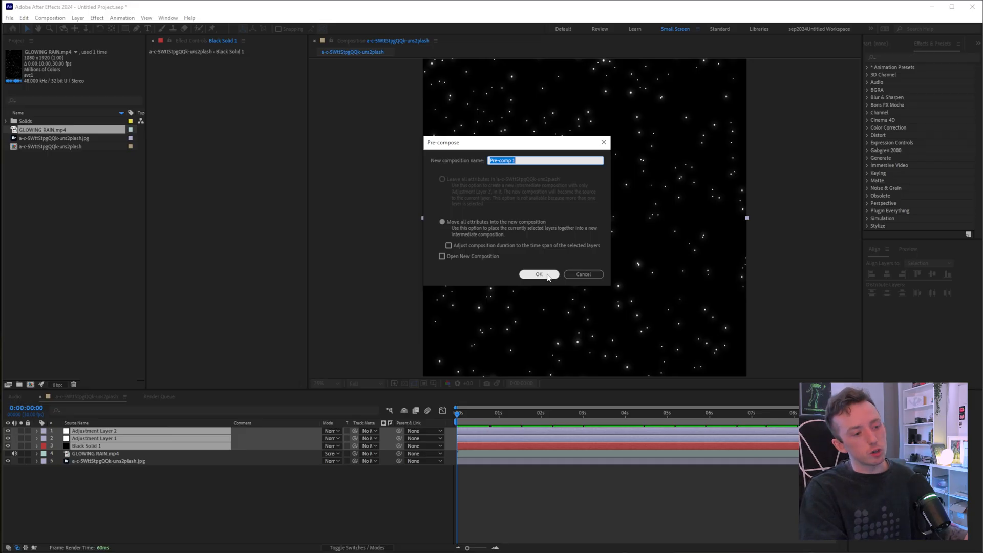
left_click(546, 275)
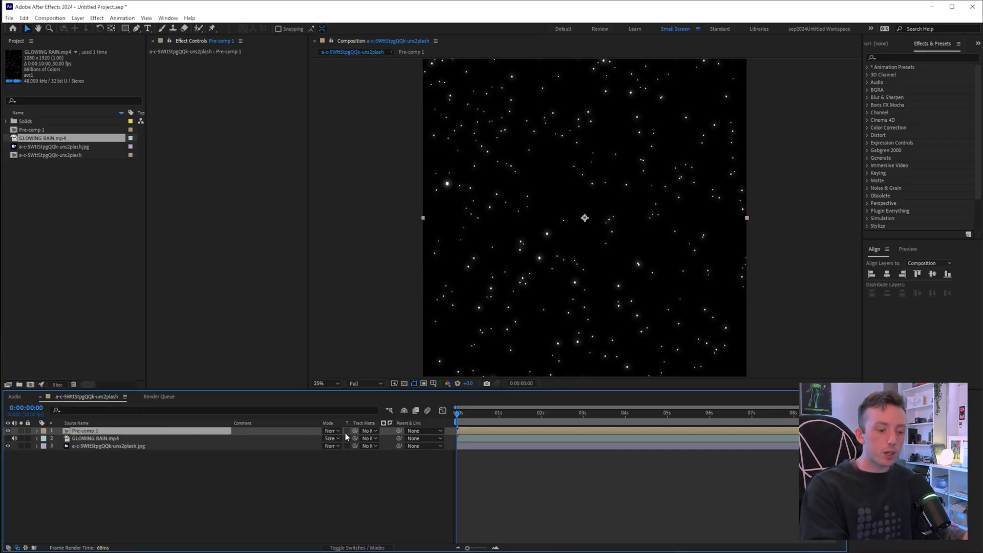
Set the Pre-comp 1 layer's blending mode to Screen and preview the composition.
left_click(332, 432)
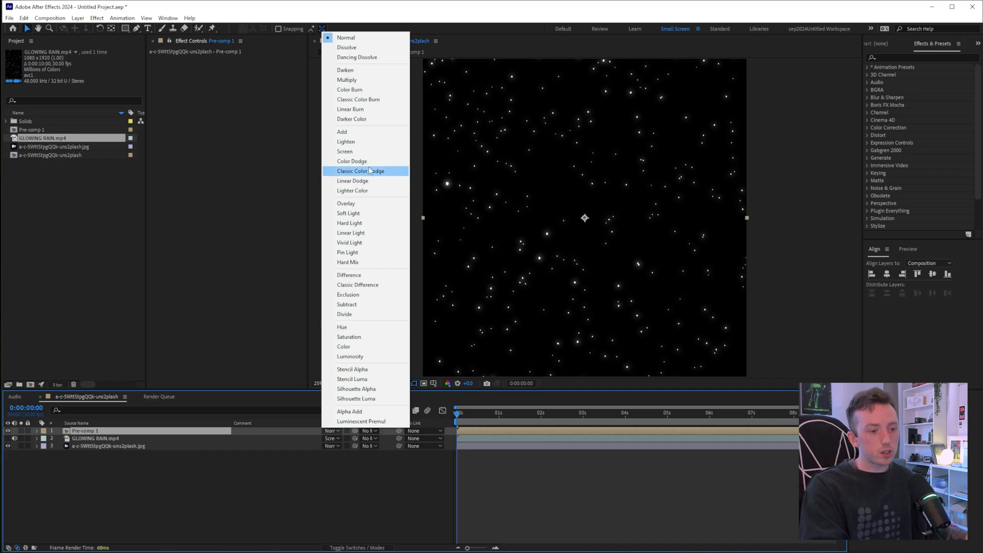
left_click(373, 151)
left_click_drag(476, 412, 148, 458)
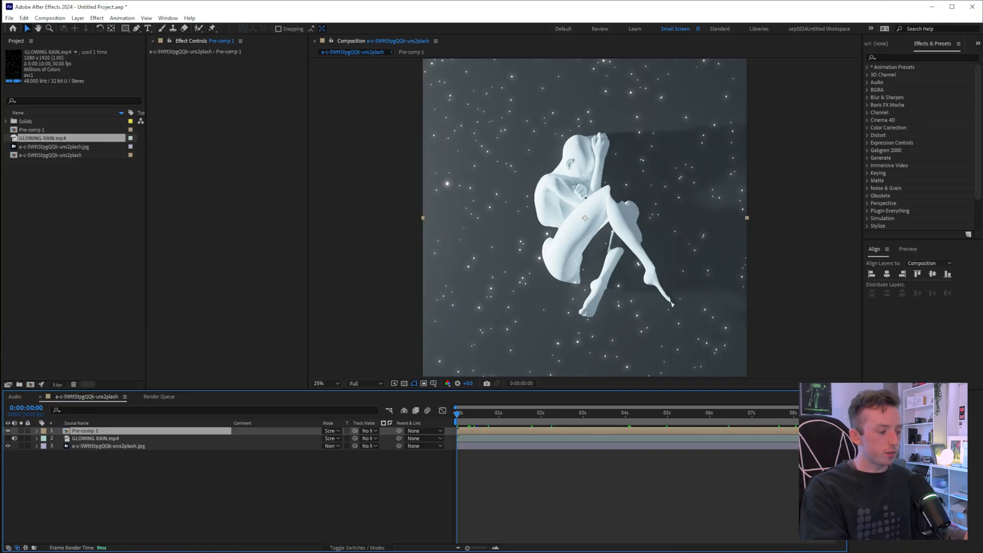
left_click_drag(914, 462, 944, 453)
key("ctrl+z")
key("ctrl+z")
key("ctrl+z")
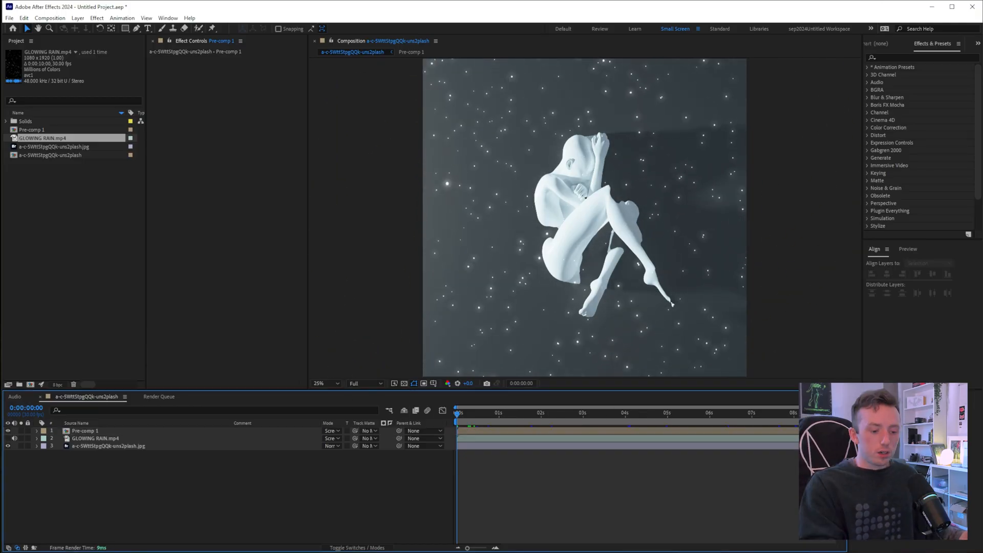
key("alt+Tab")
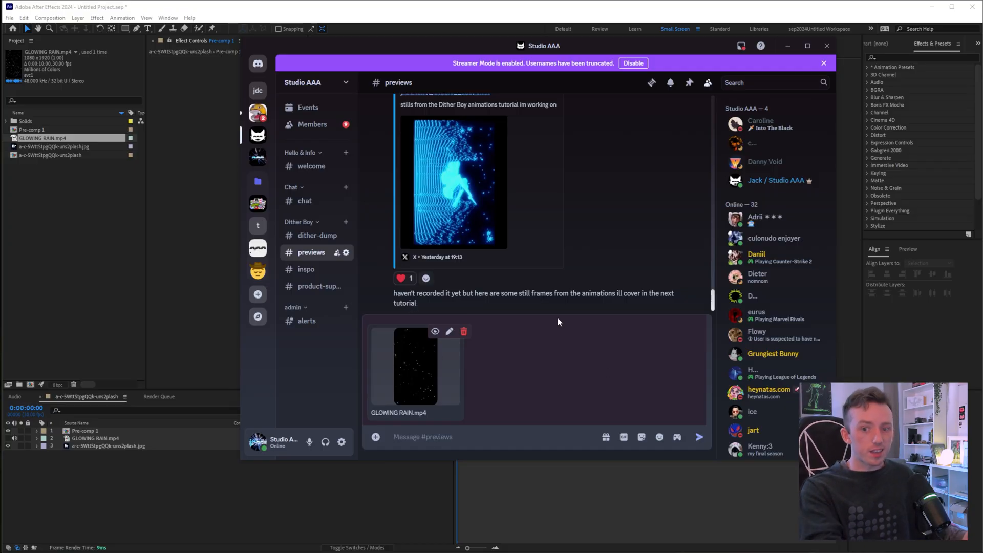
left_click(515, 11)
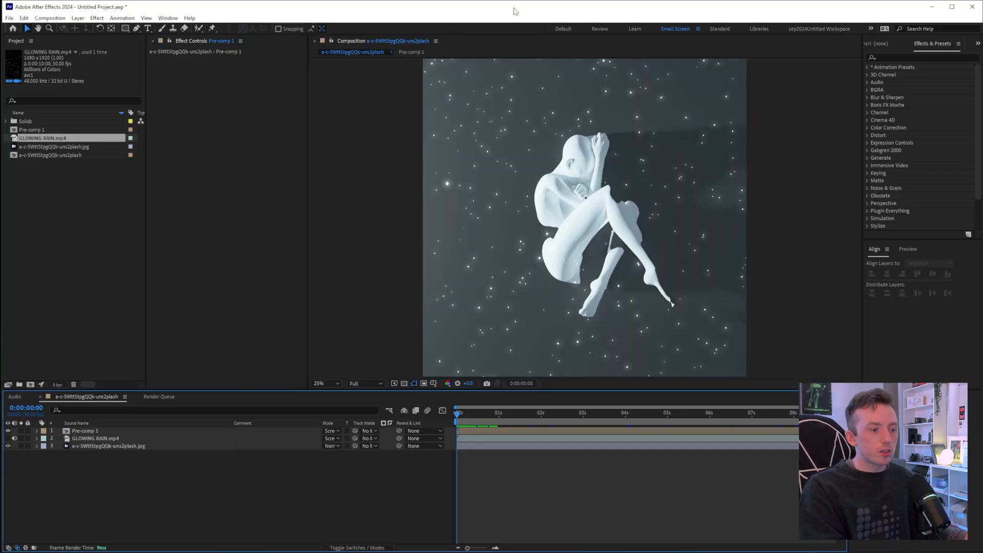
Hide the Pre-comp 1 layer and look at the composition's export commands.
left_click(8, 431)
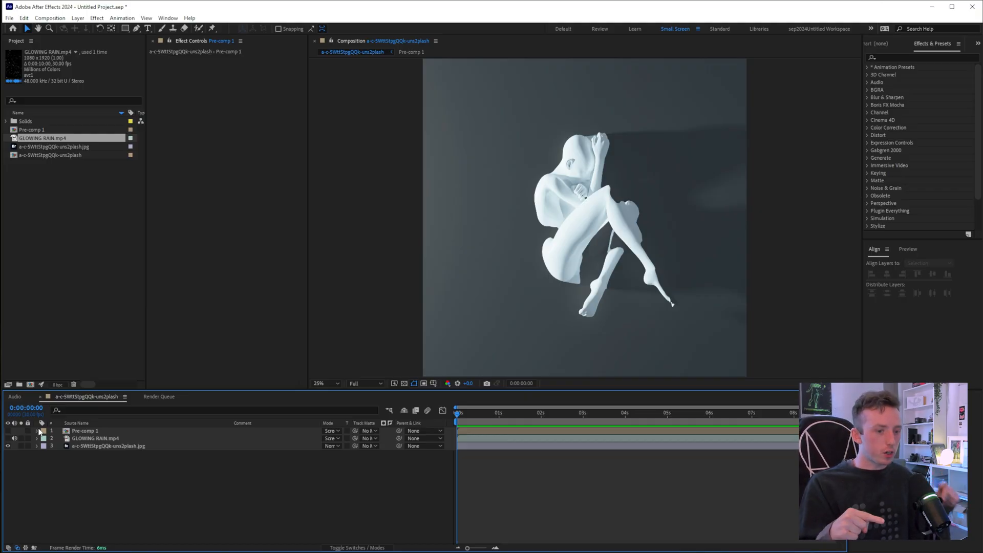
left_click(49, 18)
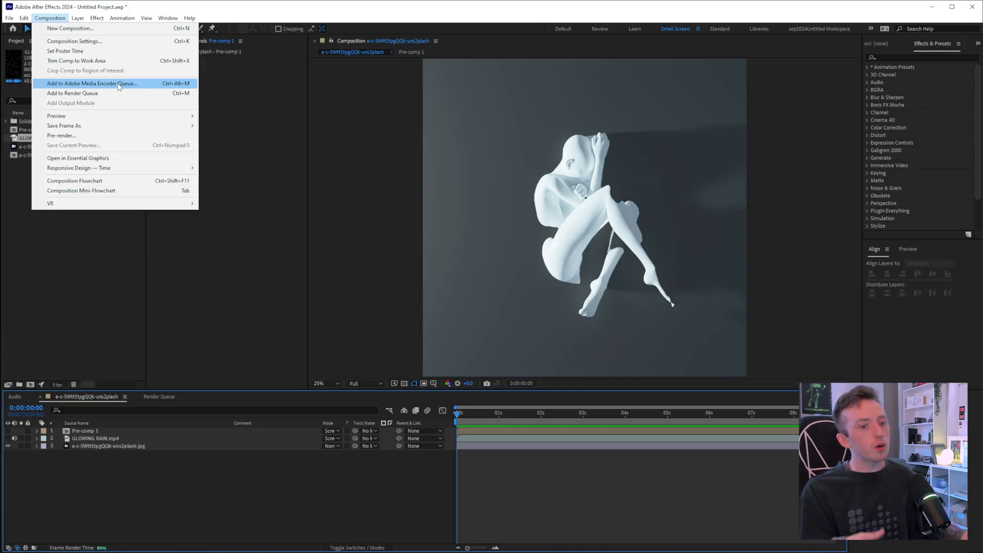
left_click(299, 87)
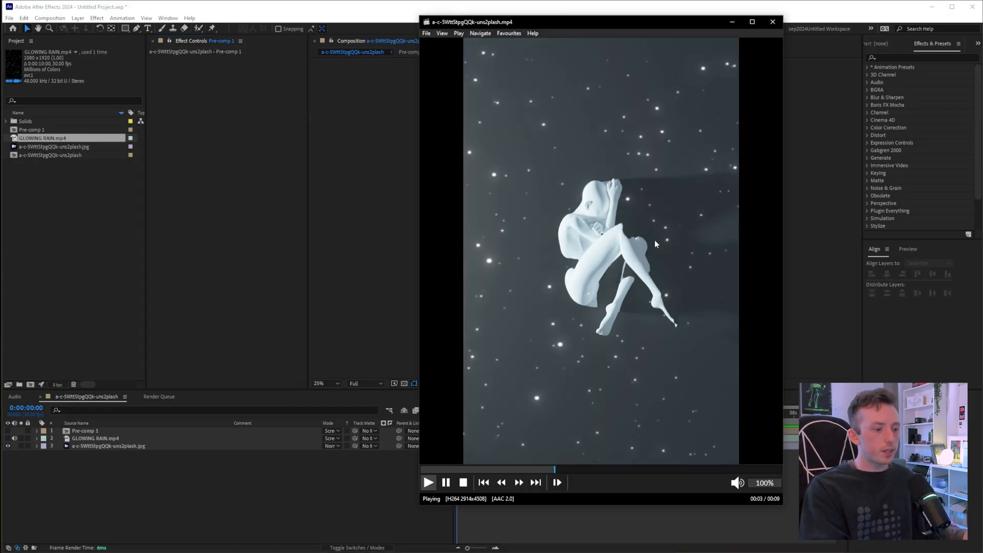
Play the rendered MP4 of the composition from its beginning in the media player.
left_click_drag(582, 470, 430, 469)
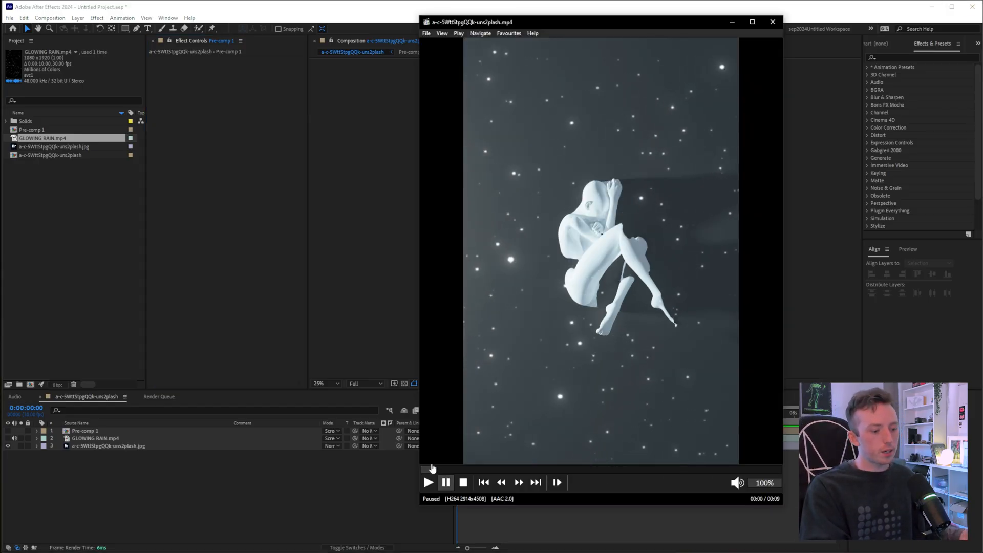
left_click(428, 482)
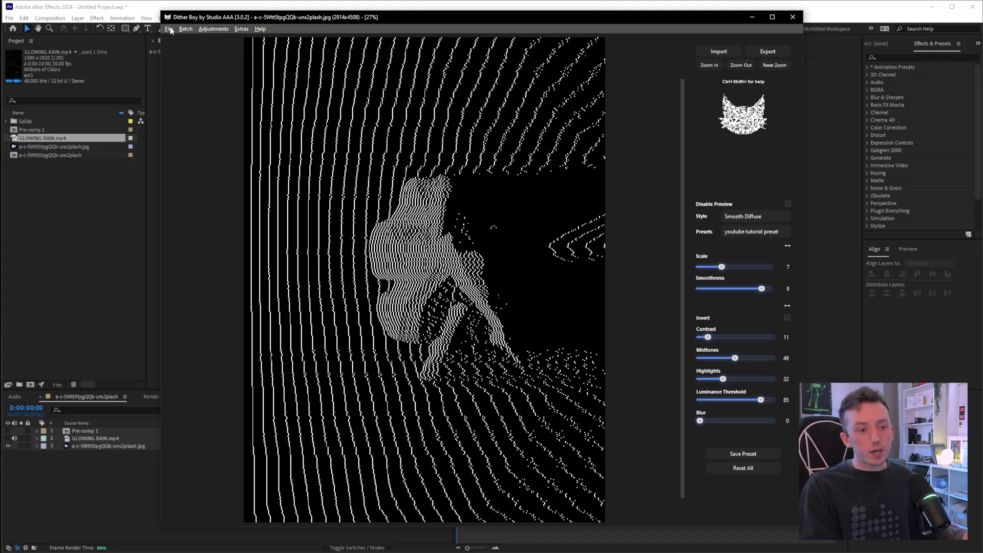
Import the rendered MP4 of the composition as a video into Dither Boy.
left_click(169, 29)
mouse_move(180, 62)
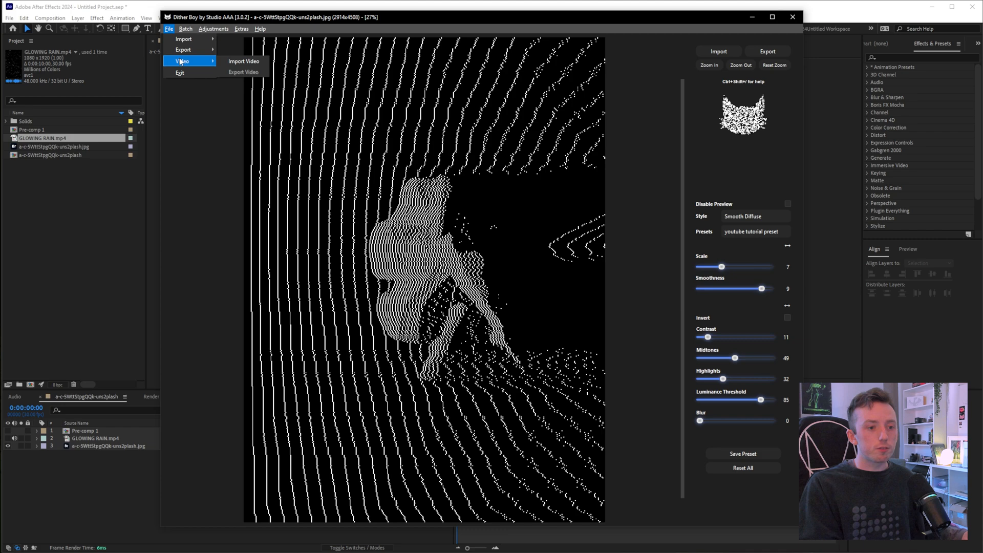
left_click(246, 61)
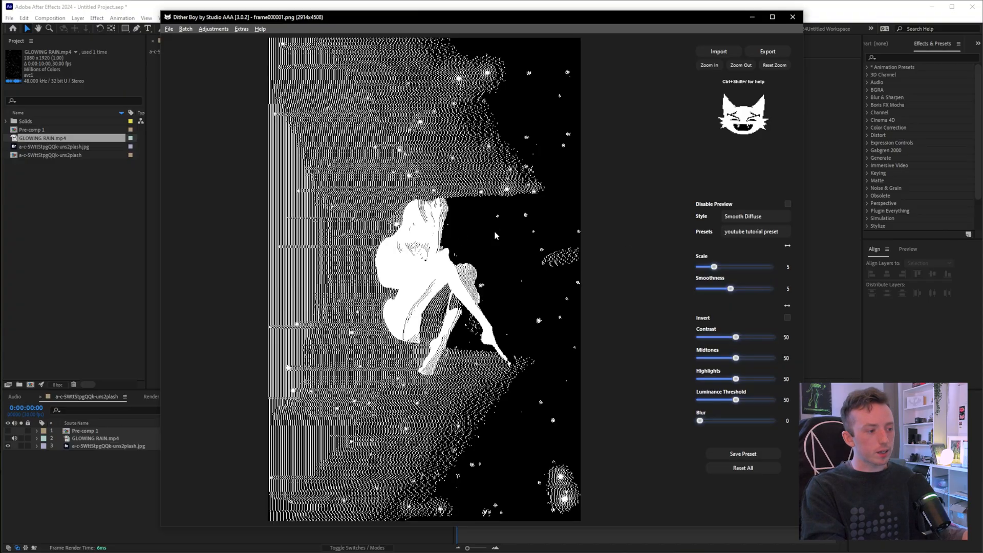
Apply the youtube tutorial preset to the imported video and set its contrast to 10.
left_click(753, 231)
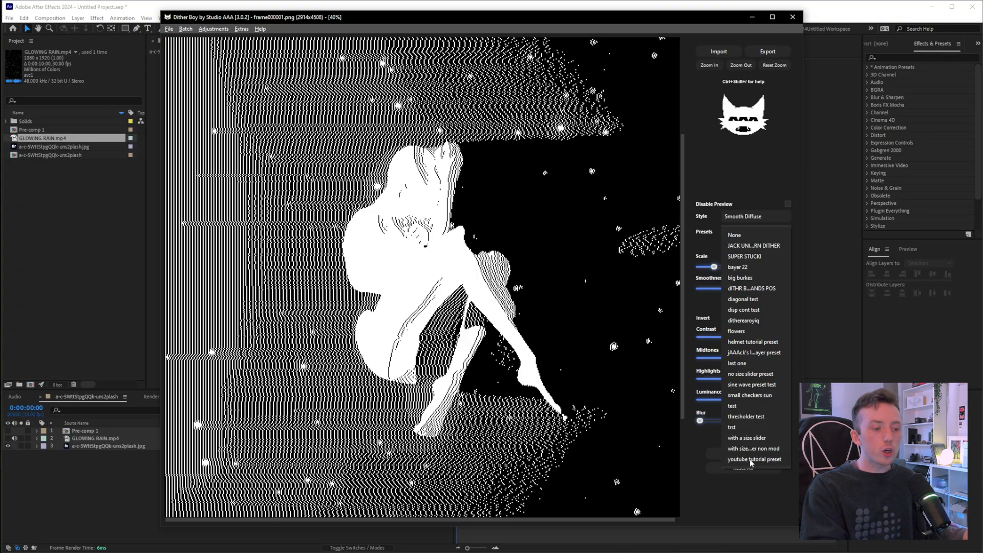
left_click(750, 458)
left_click(740, 65)
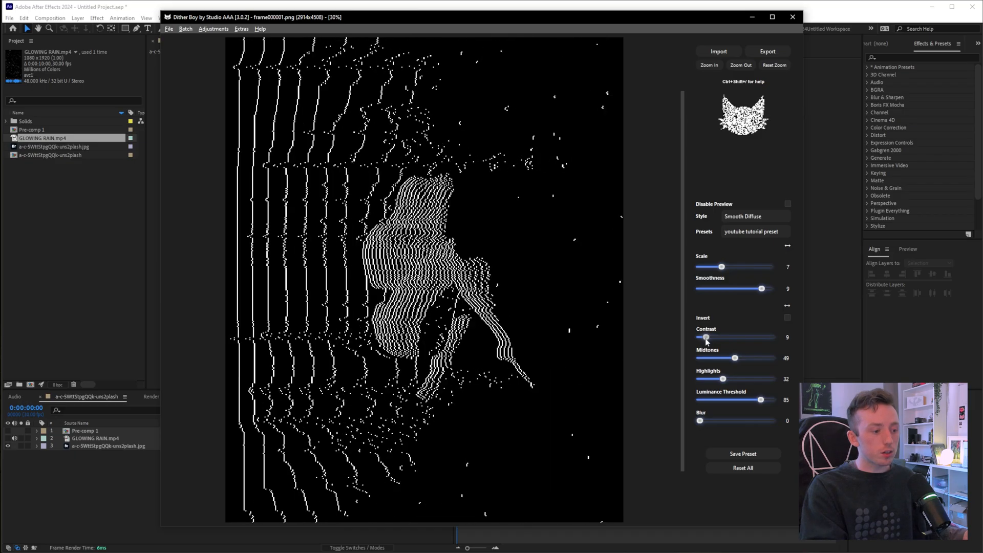
left_click_drag(706, 337, 704, 338)
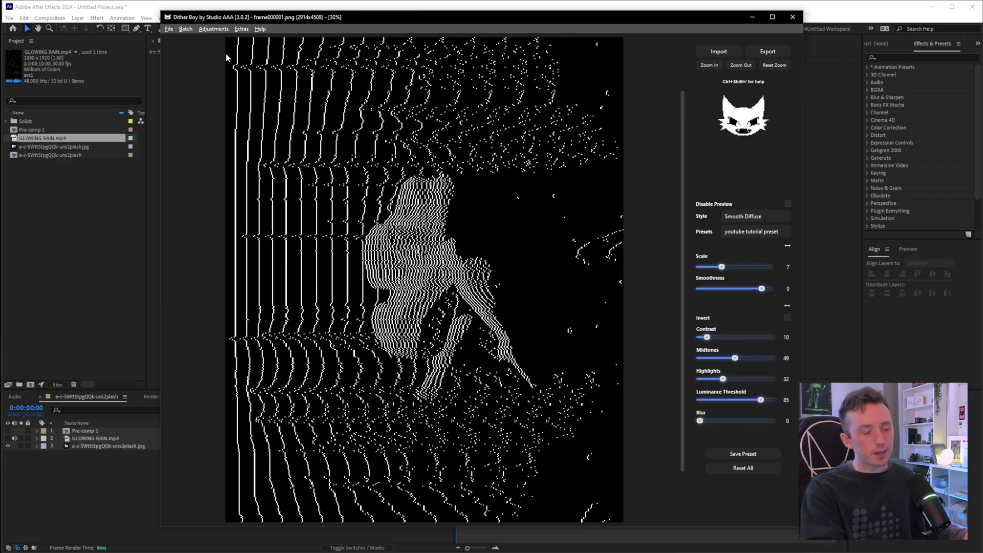
Export the dithered video from Dither Boy.
left_click(175, 31)
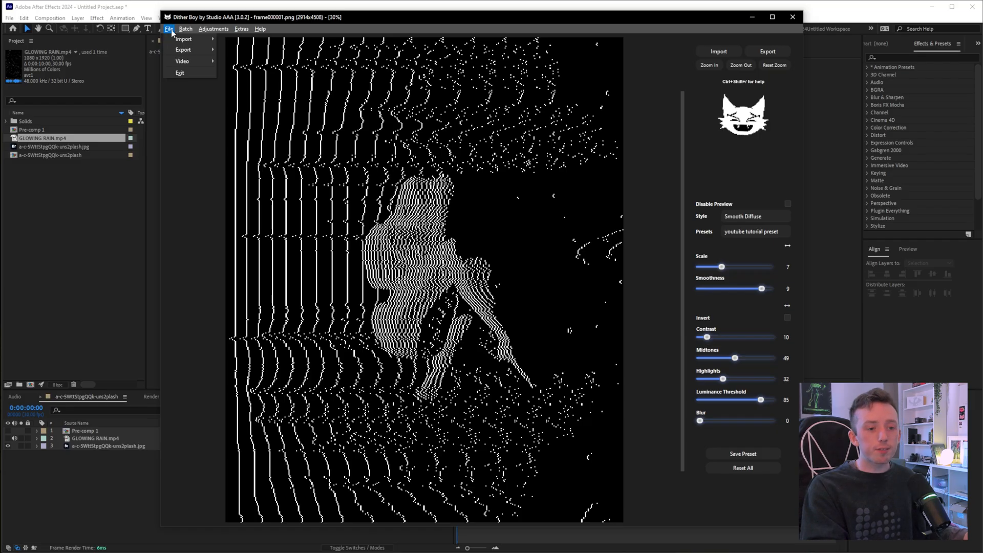
mouse_move(184, 61)
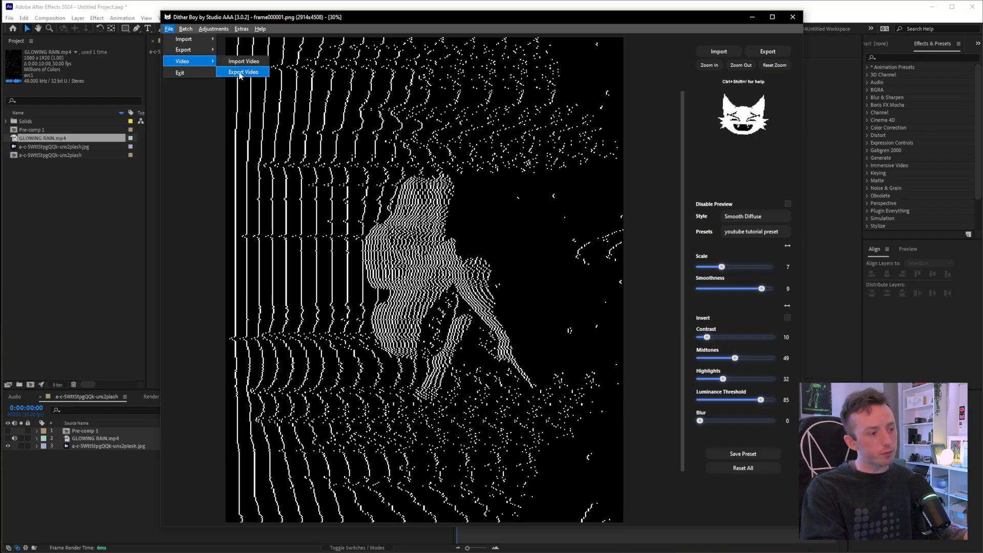
left_click(240, 72)
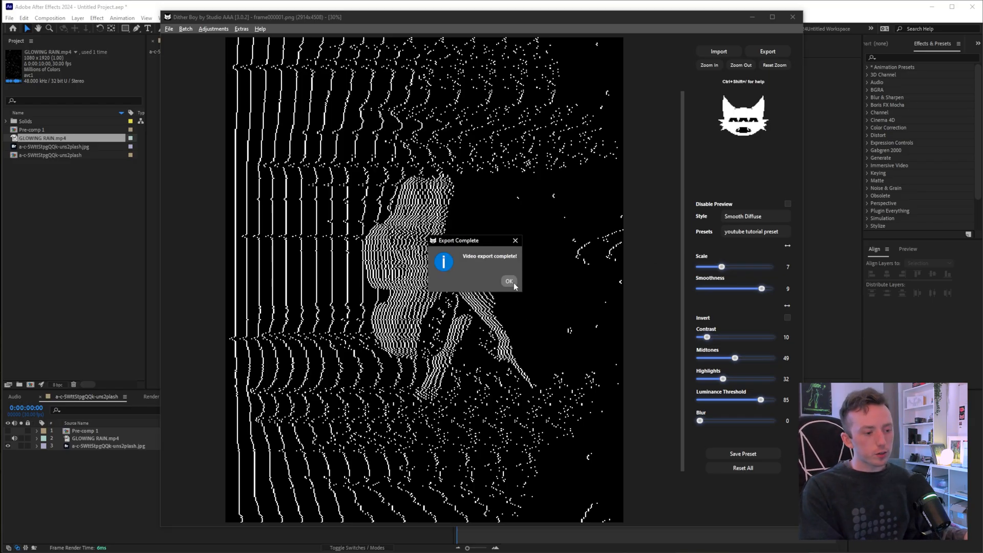
left_click(508, 281)
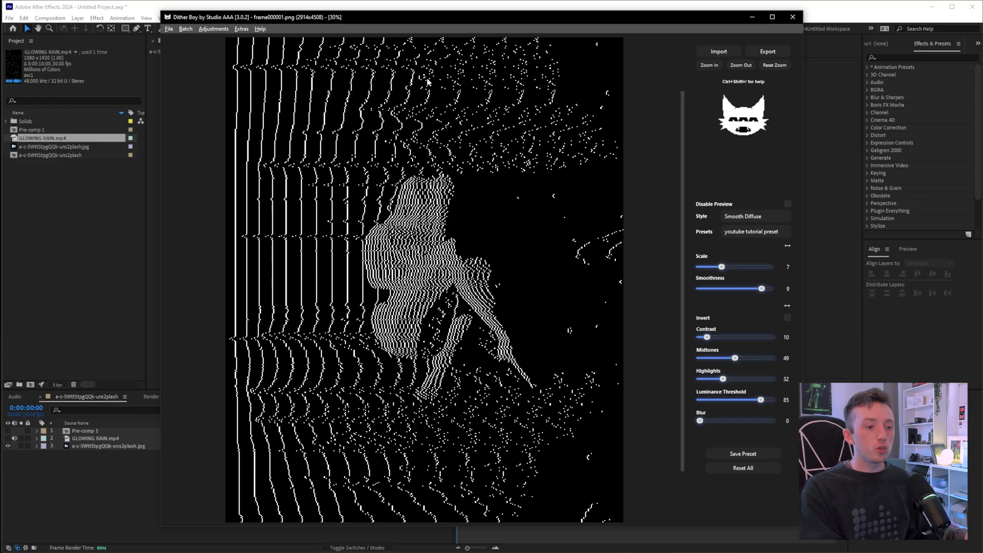
Import dithered output.mp4 into the After Effects project and place it as the composition's top layer.
left_click(840, 13)
left_click_drag(961, 285, 90, 215)
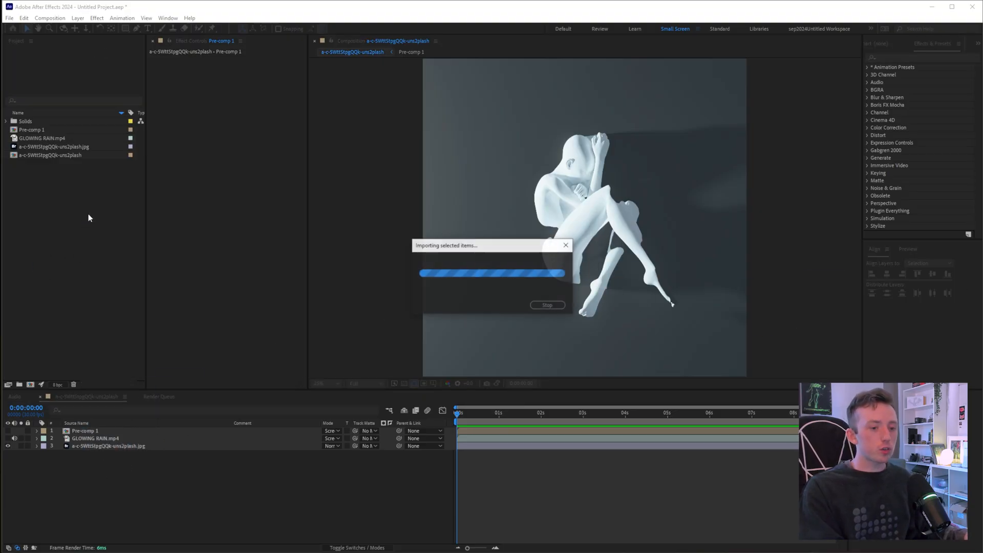
left_click_drag(170, 430, 170, 429)
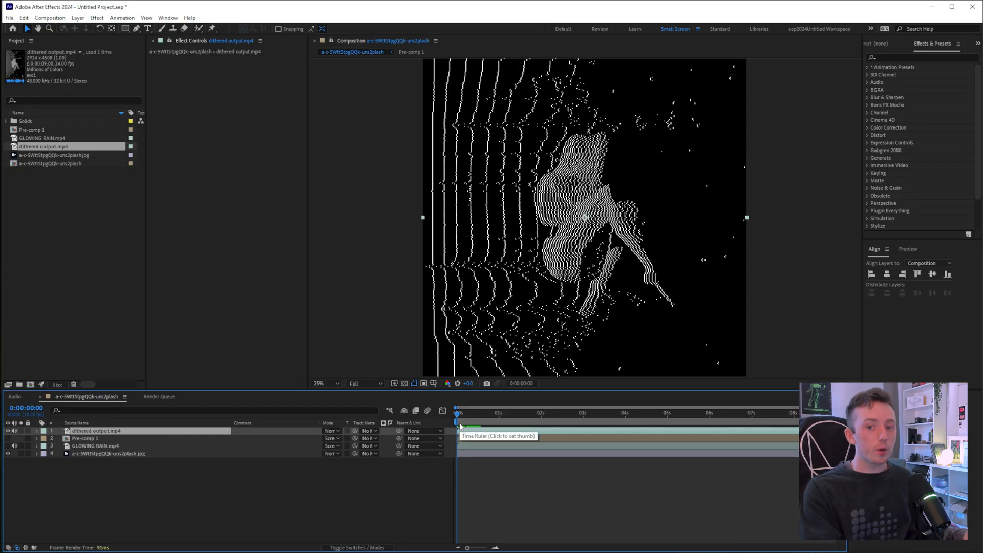
left_click_drag(552, 391, 587, 495)
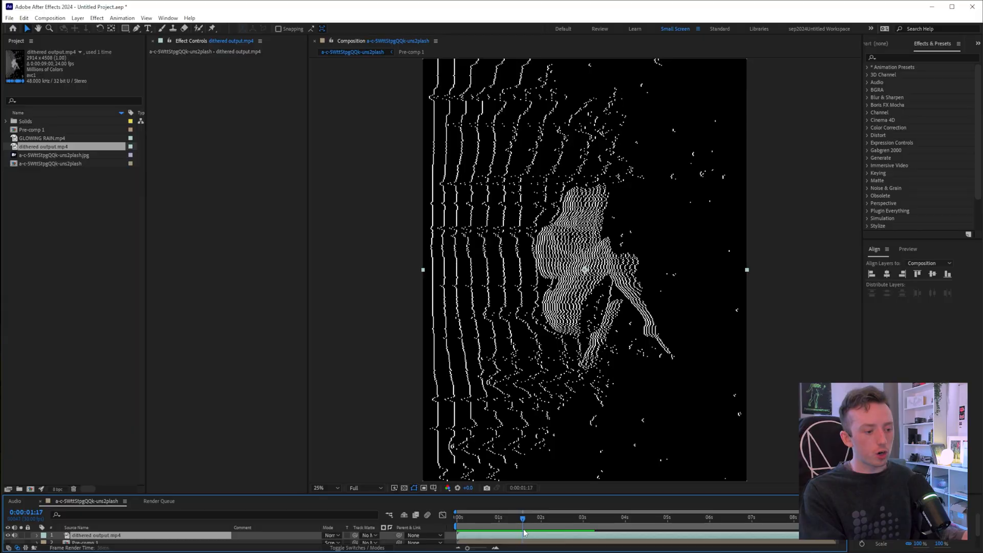
Apply the Glow effect to the dithered output.mp4 layer with threshold 0%, radius 174 and intensity 1.3.
left_click(907, 58)
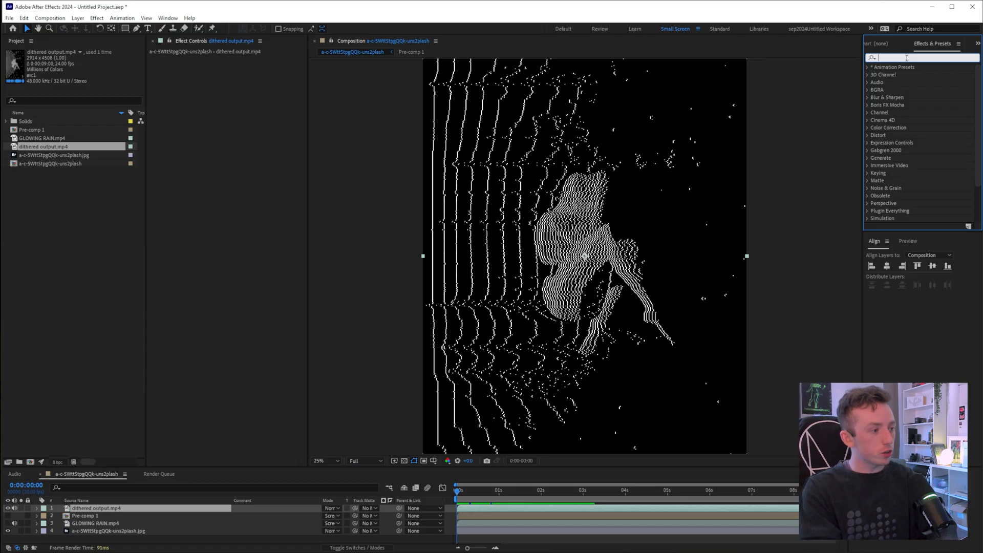
type("glow")
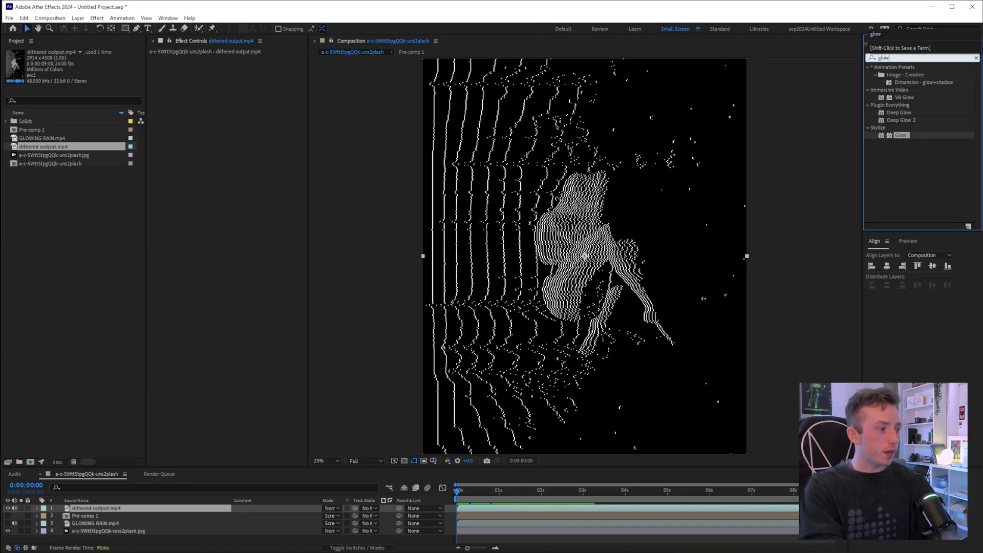
double_click(901, 136)
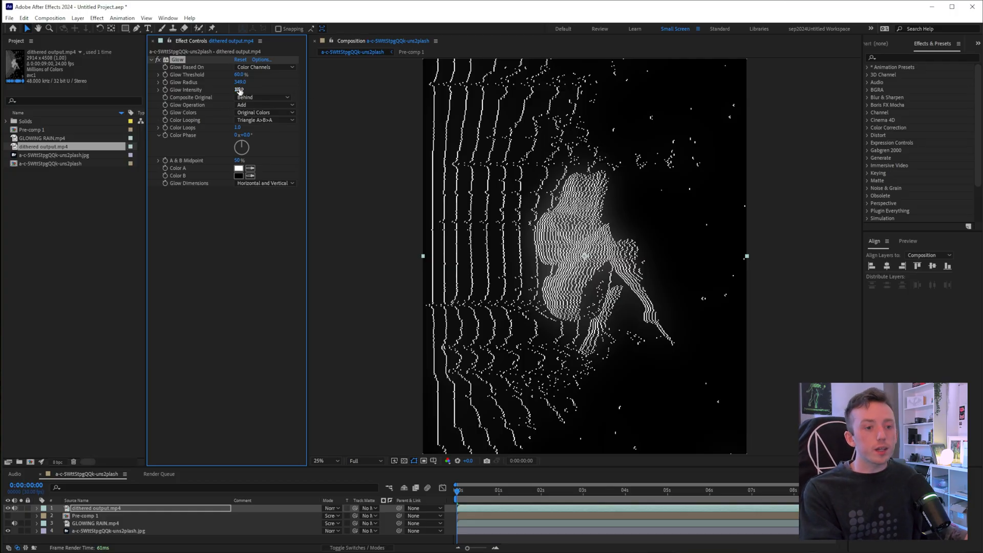
mouse_move(239, 91)
left_mouse_down()
mouse_move(342, 95)
mouse_move(237, 99)
left_mouse_up()
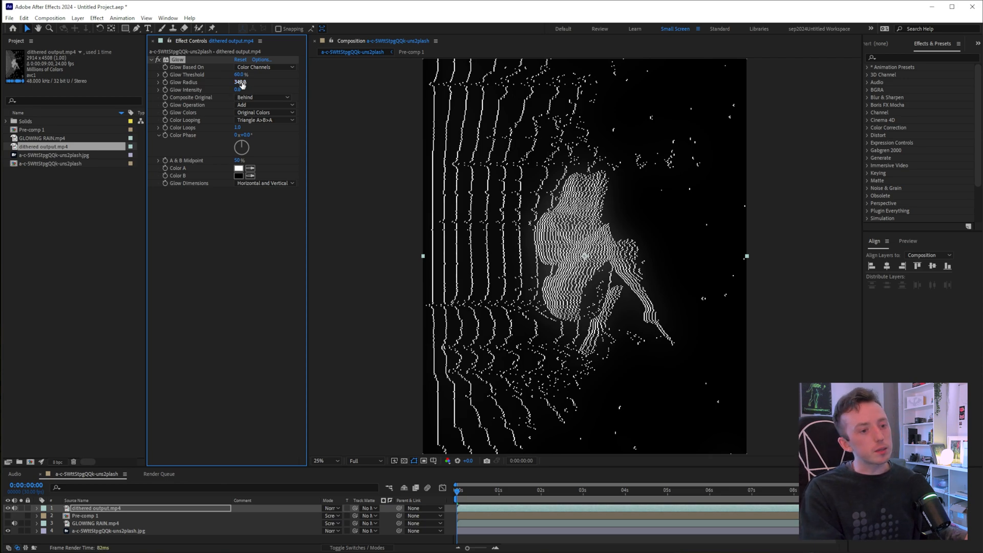
left_click_drag(241, 77, 147, 82)
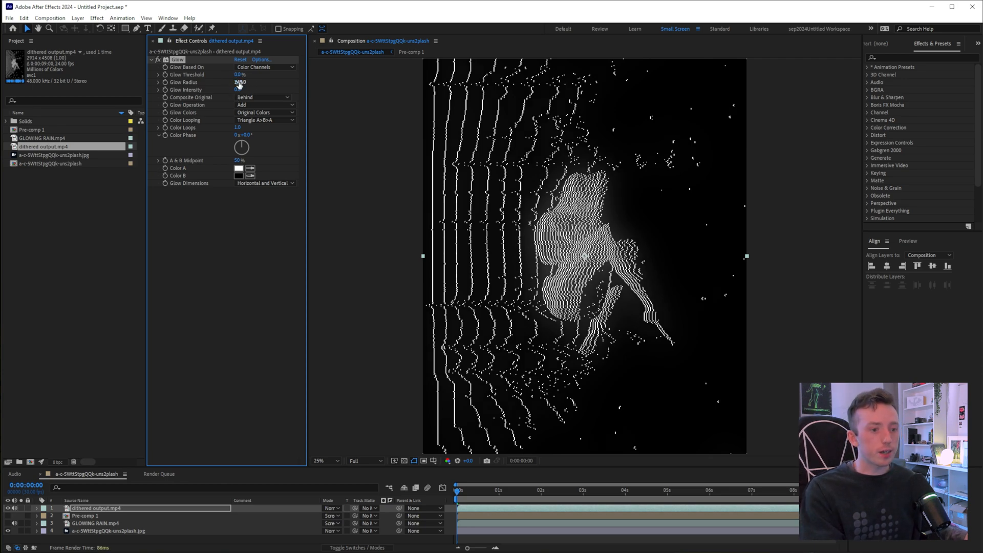
left_click_drag(236, 83, 169, 113)
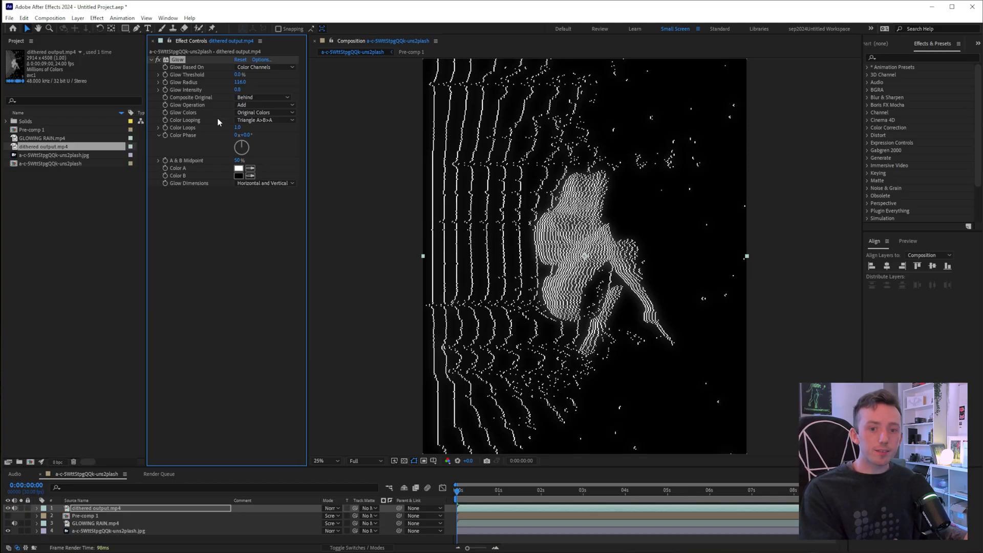
left_click_drag(239, 82, 276, 95)
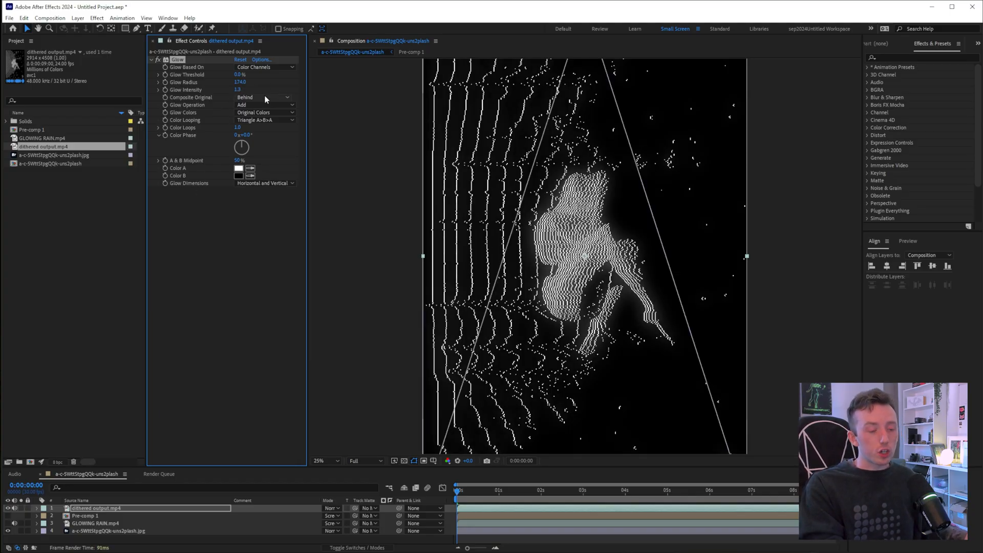
Duplicate the Glow effect and give the first one radius 19, intensity 1.0 and A & B Colors with a blue Color A.
key("ctrl+d")
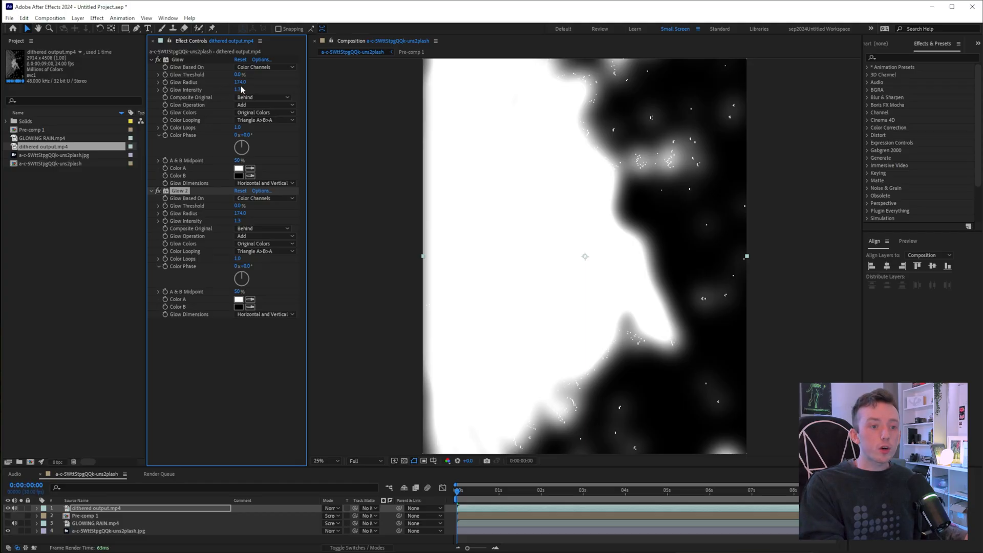
left_click_drag(240, 83, 123, 95)
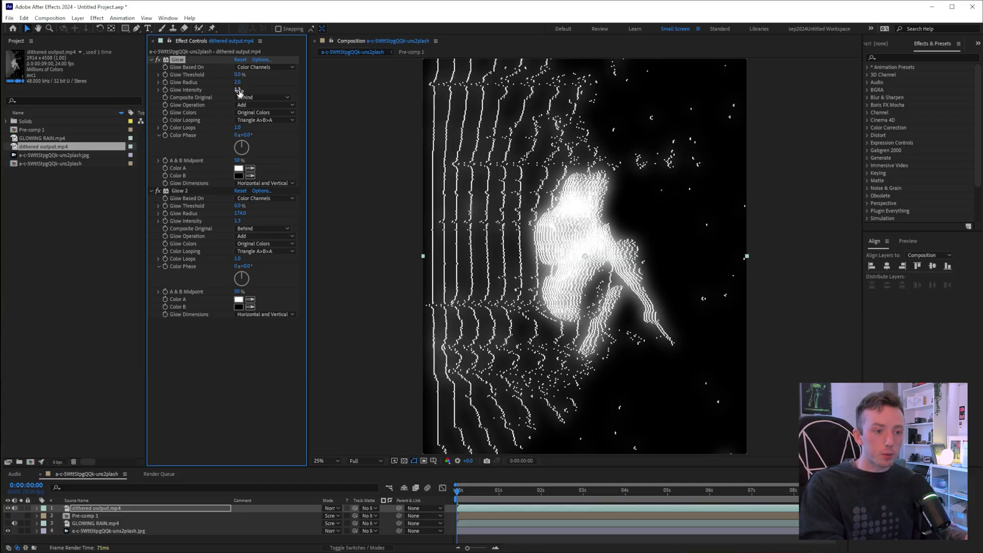
mouse_move(237, 90)
left_mouse_down()
mouse_move(226, 94)
mouse_move(278, 86)
mouse_move(228, 87)
left_mouse_up()
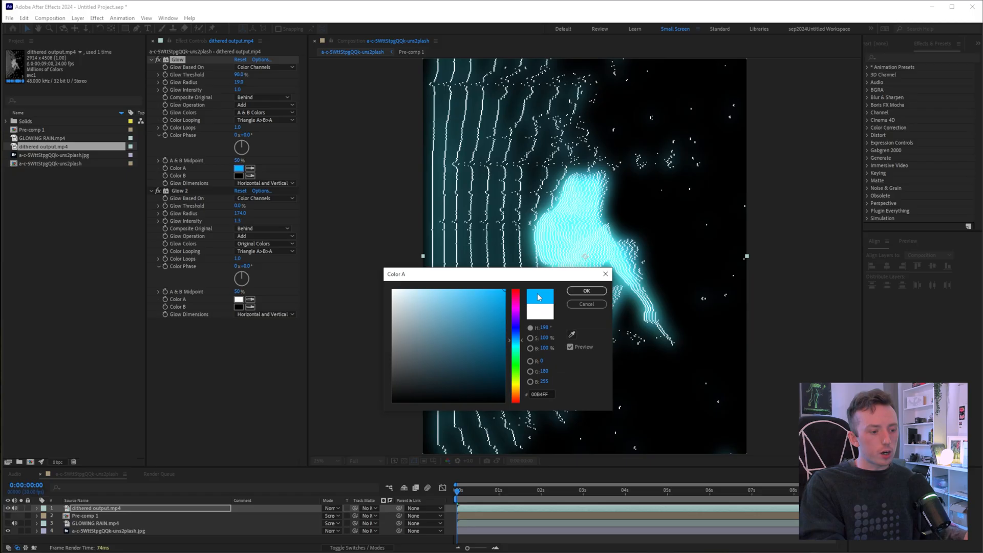
mouse_move(516, 340)
left_mouse_down()
mouse_move(516, 322)
mouse_move(516, 335)
left_mouse_up()
left_click(586, 290)
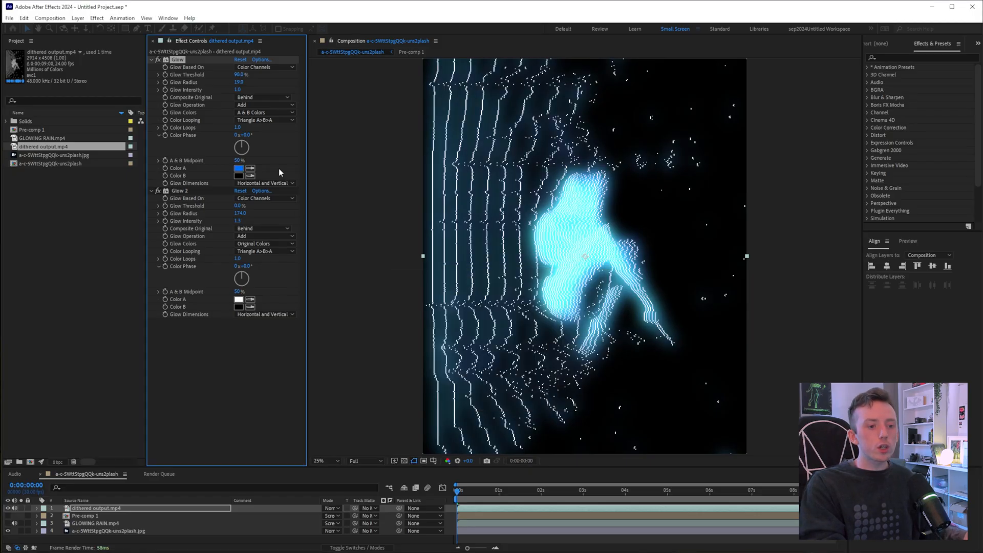
Set the first Glow's Color B to light blue, its radius to 10 and its intensity to 5.3, and preview the composition.
left_click(264, 113)
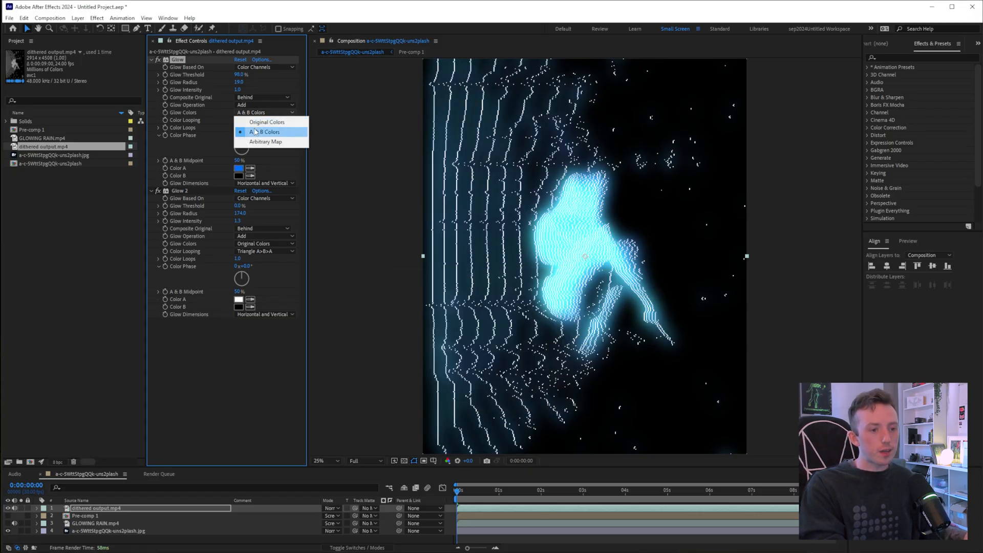
left_click(264, 131)
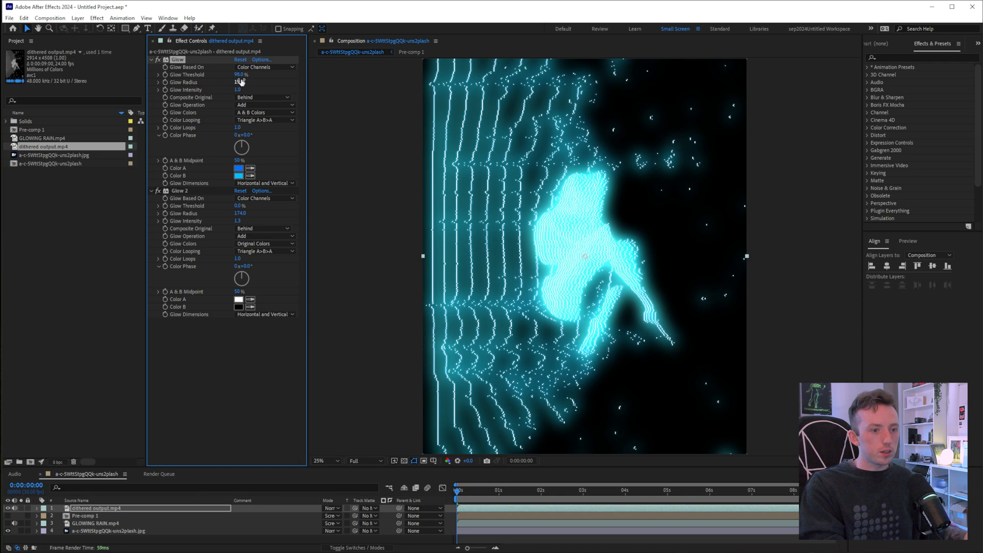
left_click_drag(241, 82, 242, 81)
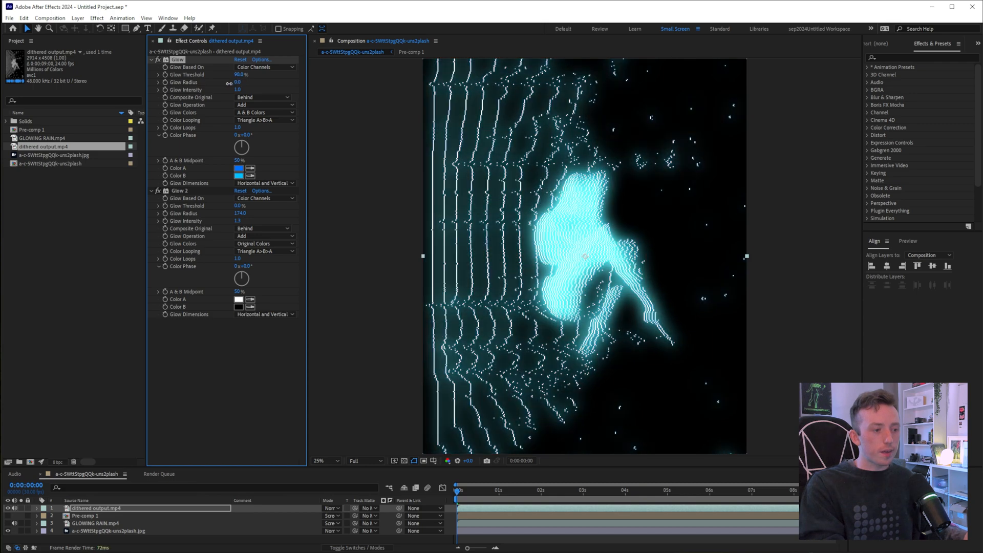
left_click_drag(238, 90, 419, 111)
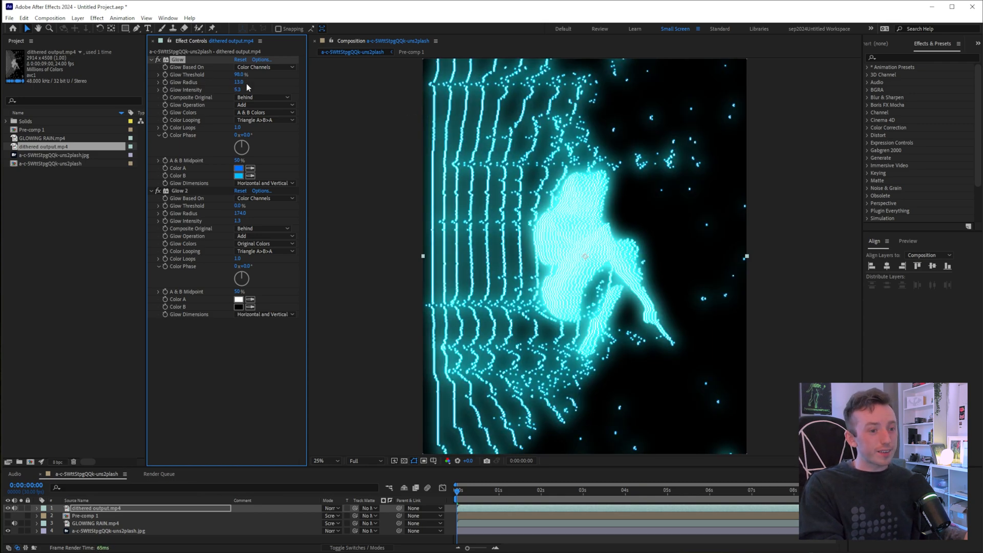
left_click_drag(239, 82, 254, 101)
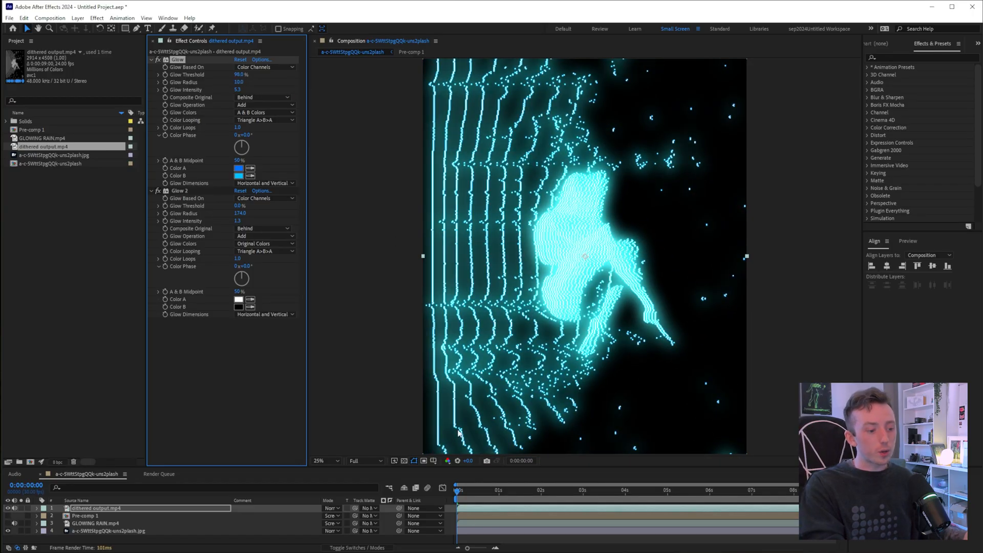
key("space")
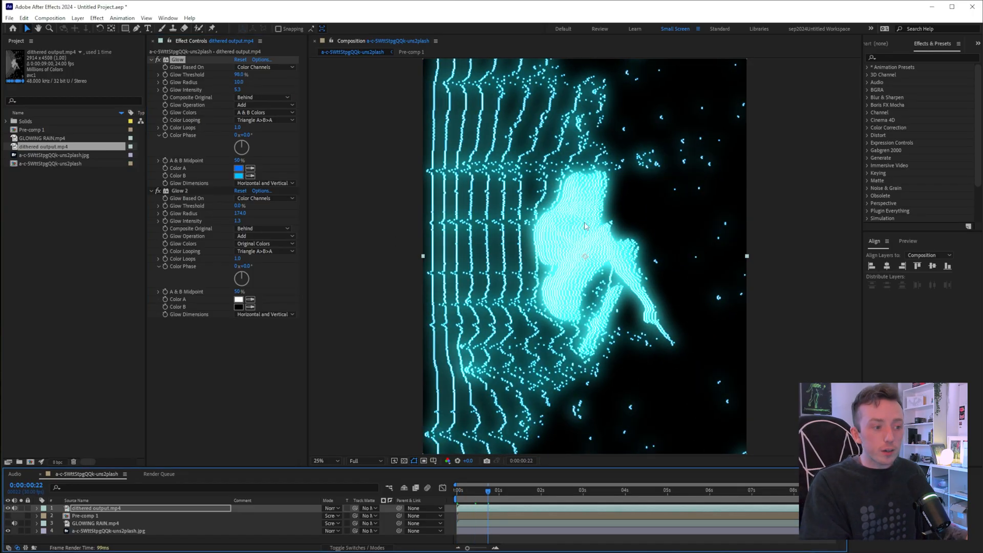
Delete both Glow effects from the dithered output.mp4 layer.
left_click(178, 60)
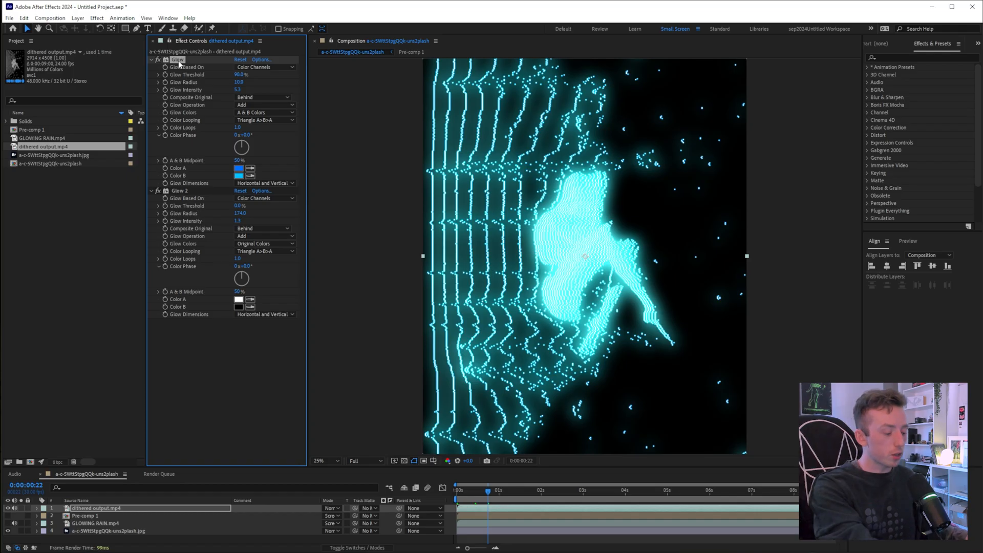
key("Delete")
key("Delete")
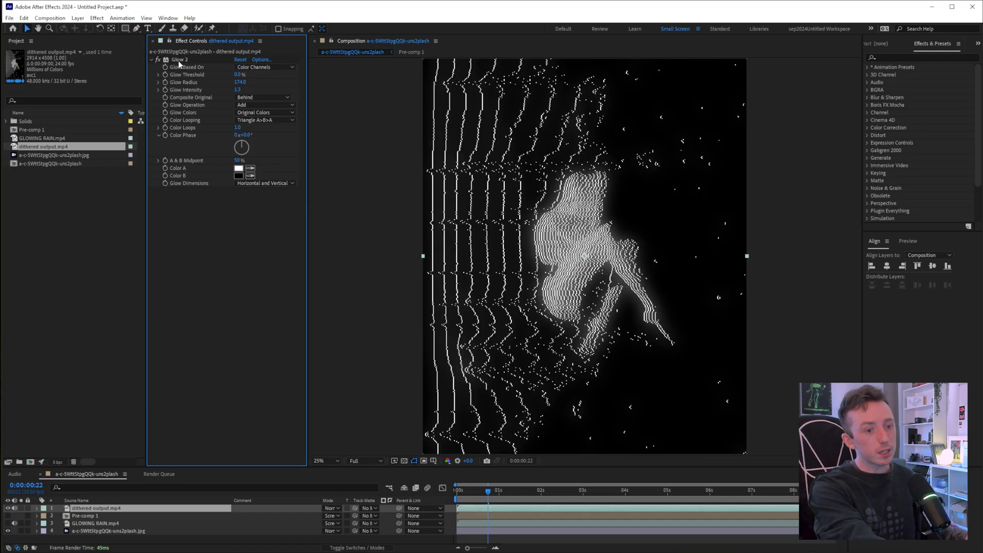
left_click(899, 57)
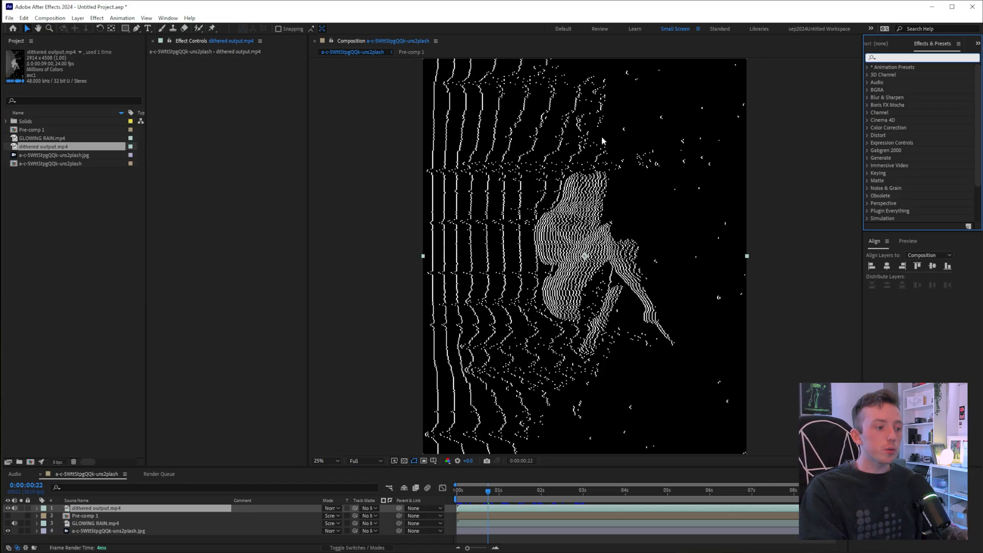
Attach the Dither Boy preset file youtube tutorial preset.yaml to the draft message in Discord's previews channel.
left_click(213, 29)
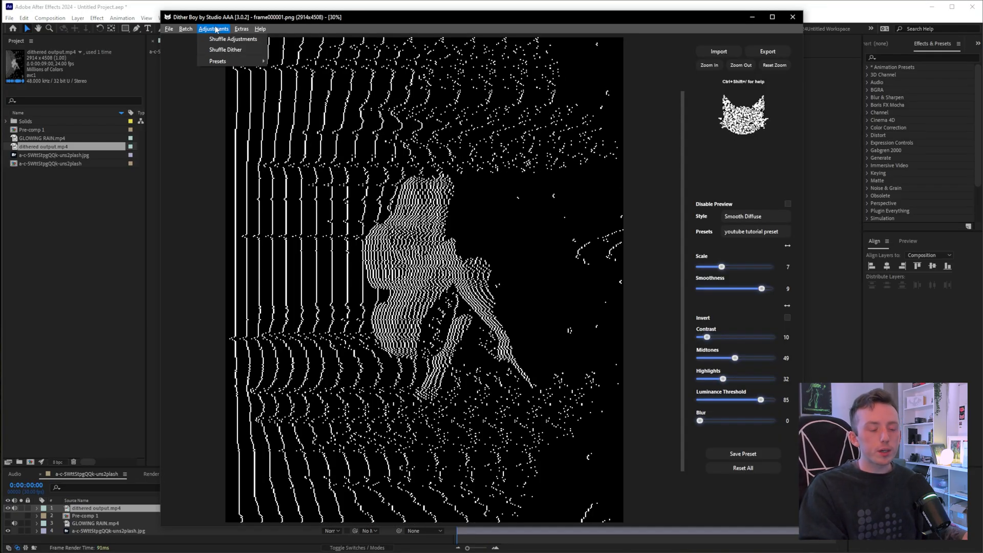
mouse_move(240, 61)
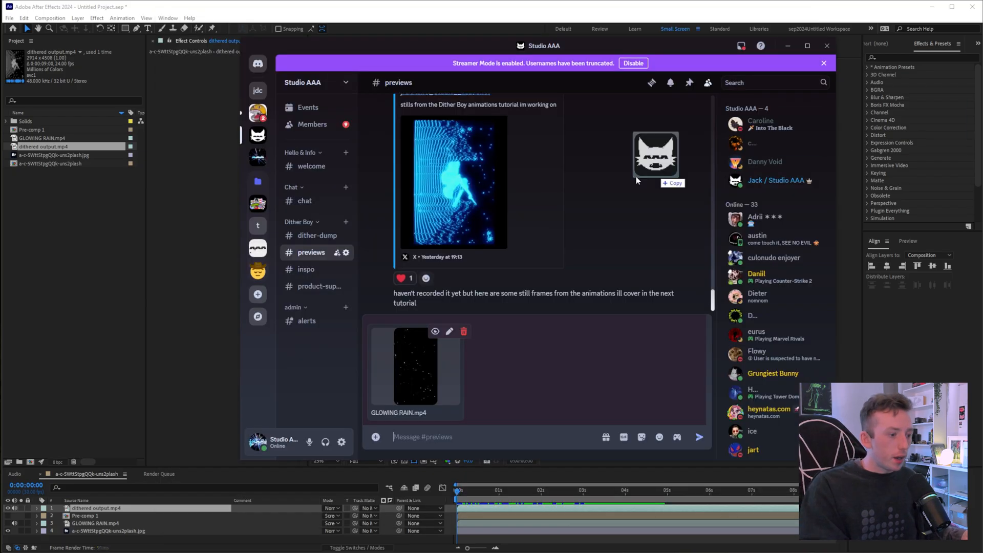
left_click_drag(636, 176, 524, 338)
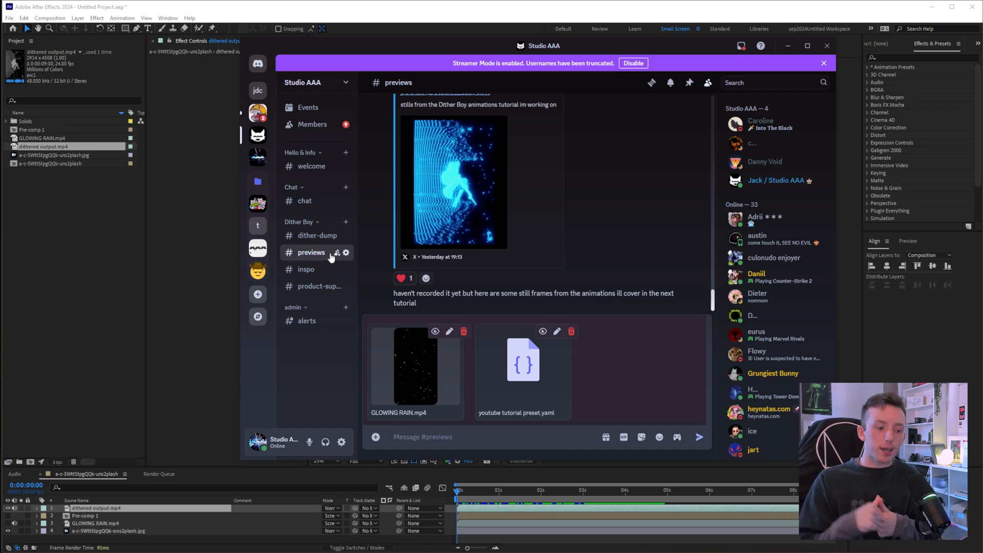
Copy the Unsplash mannequin photo's web address from the browser and paste it into the Discord draft message.
left_click(506, 70)
key("ctrl+c")
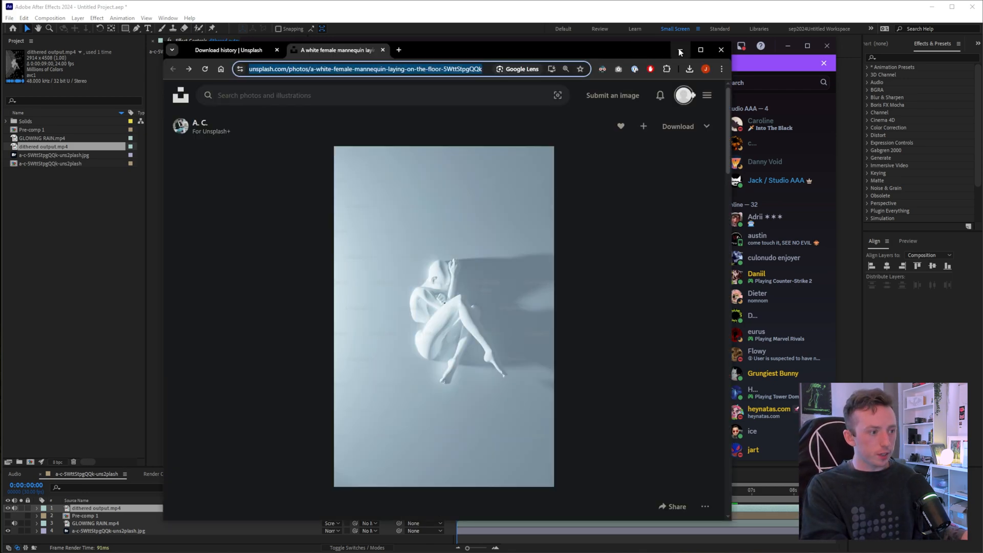
left_click(680, 50)
key("ctrl+v")
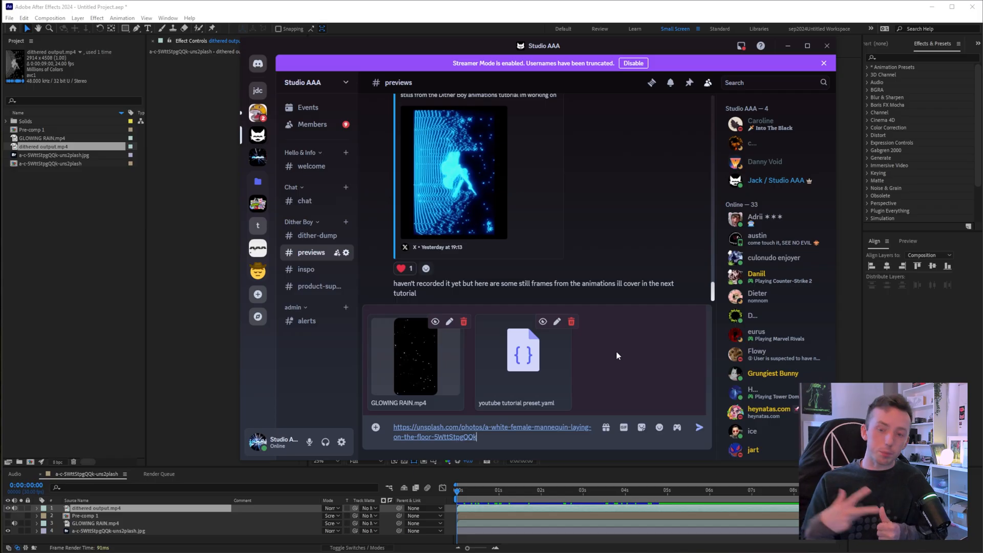
Switch back to Dither Boy and locate its Discord community link.
key("alt+Tab")
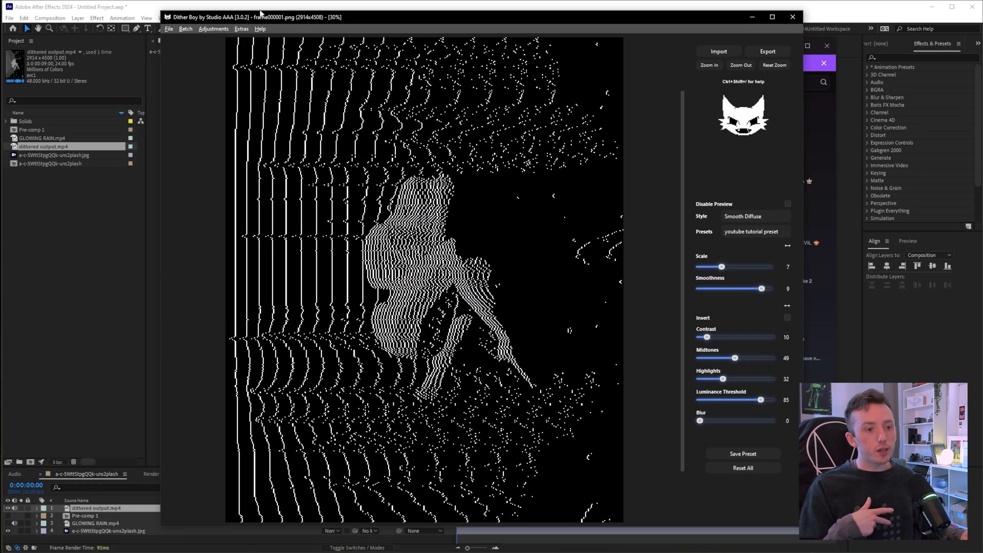
left_click(242, 29)
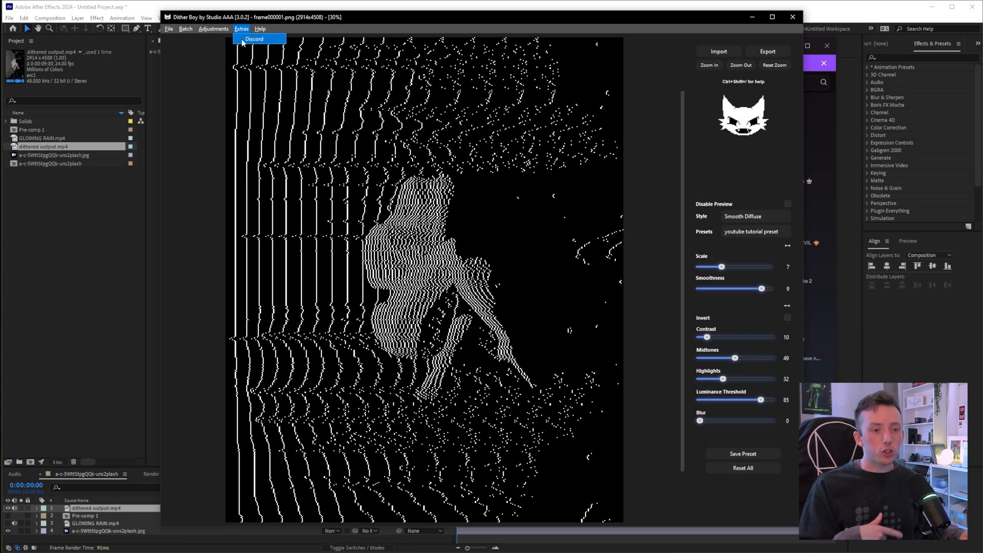
left_click(243, 40)
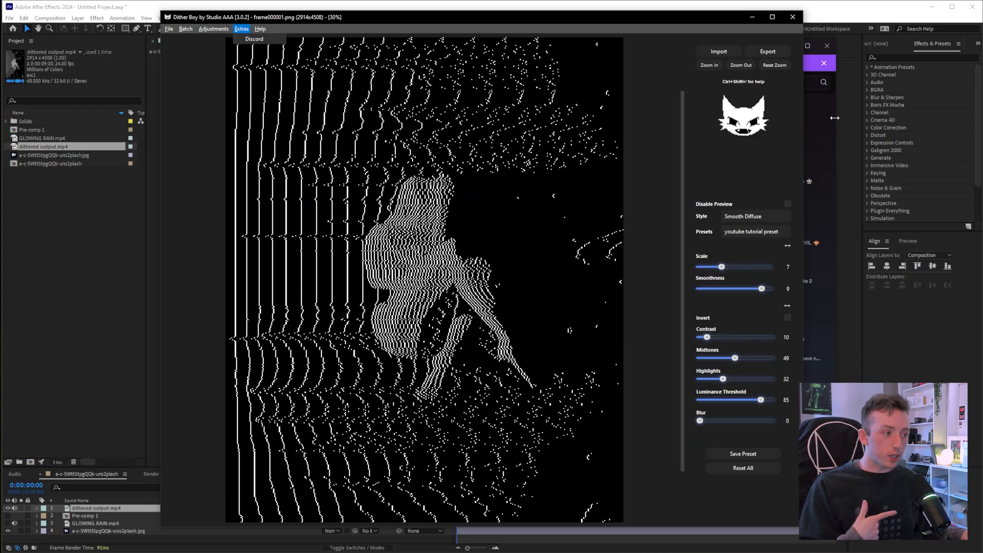